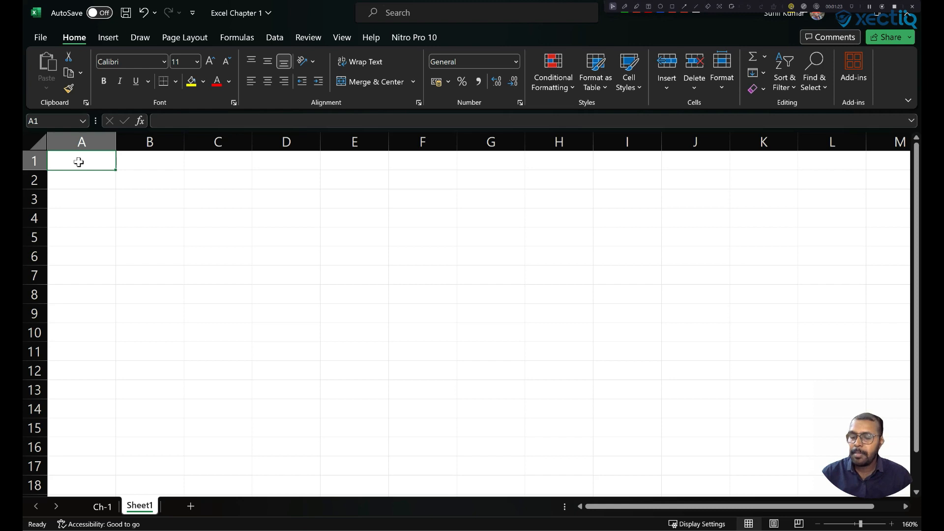
Step: Enter the headings S.No, Name and Item in A1:C1
text(S)
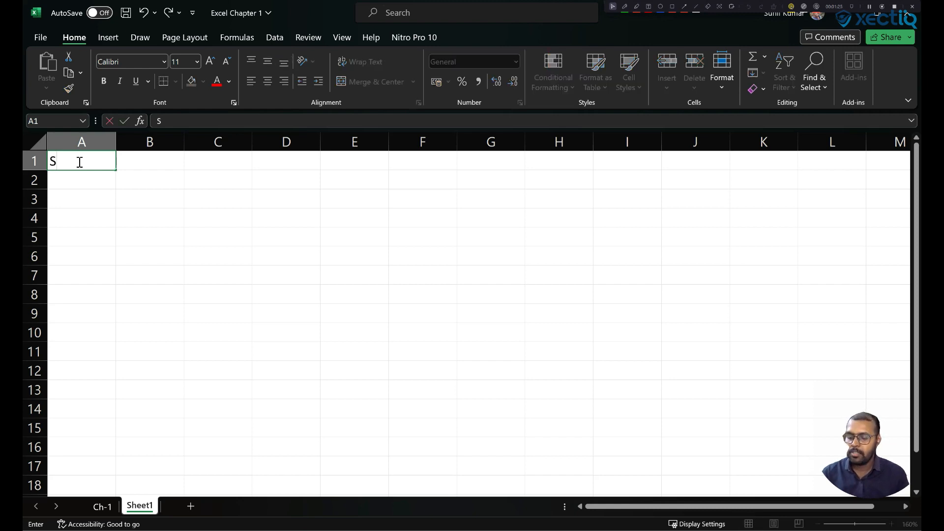
text(.No)
key(Tab)
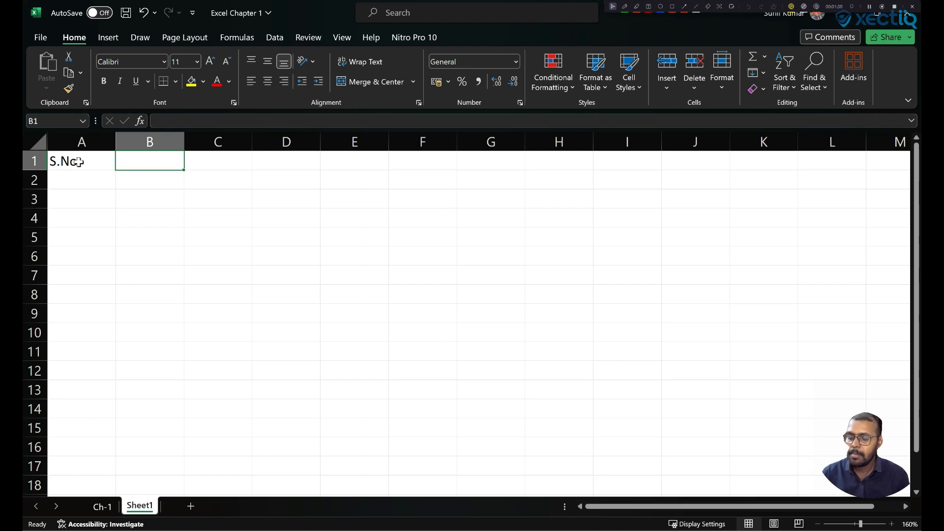
text(Name)
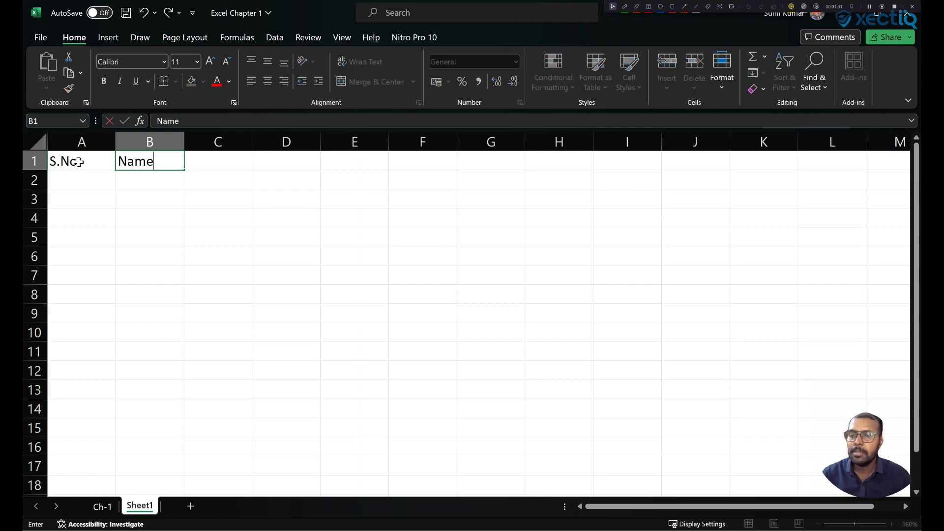
click(201, 165)
text(Item)
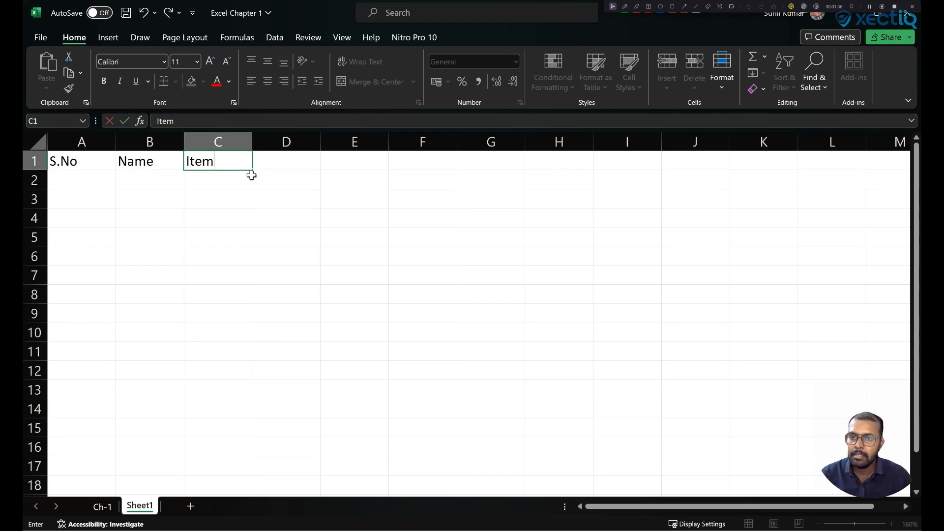
click(276, 158)
Step: Add the Qty, Price and Total headings in D1:F1
text(Q)
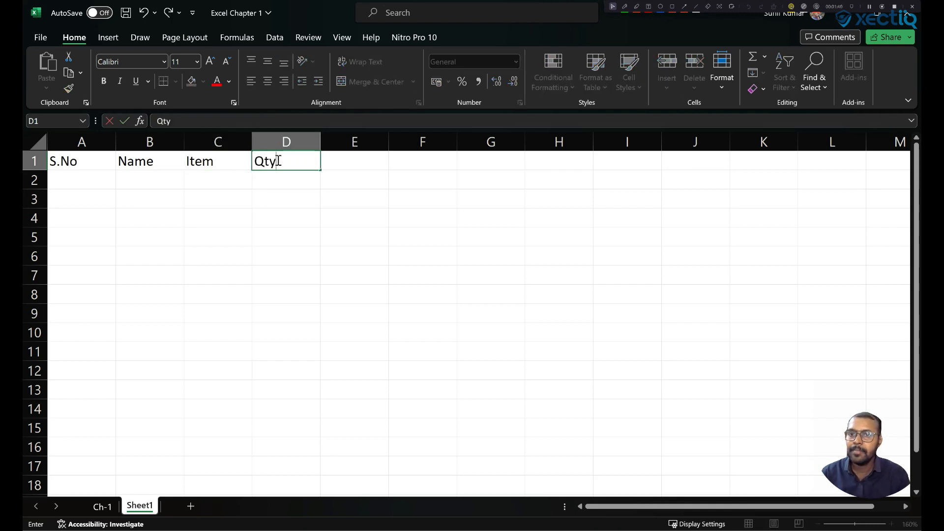
text(ty)
key(Tab)
text(Price)
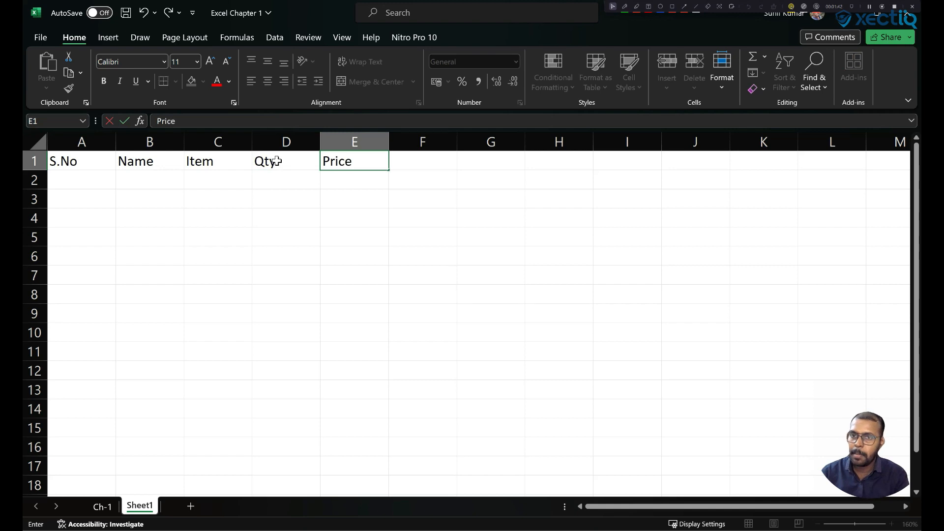
key(Tab)
text(Total)
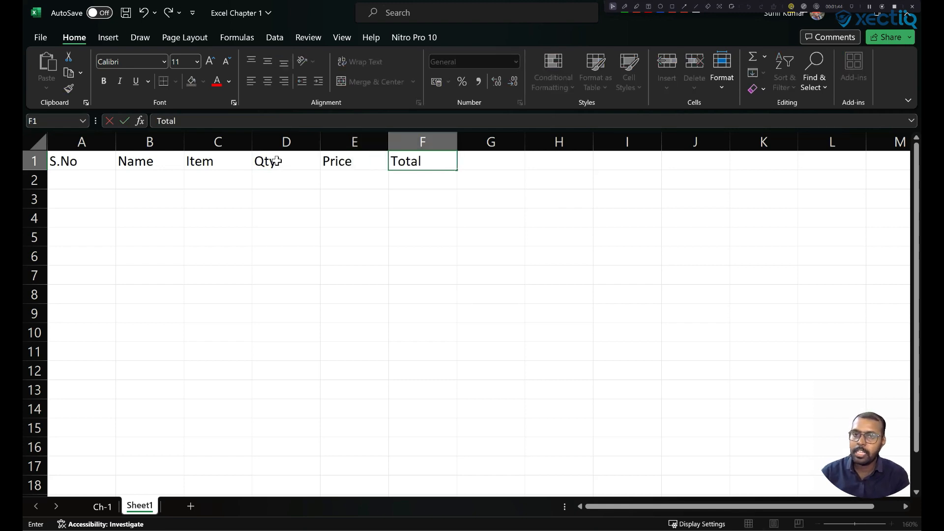
click(150, 256)
click(82, 181)
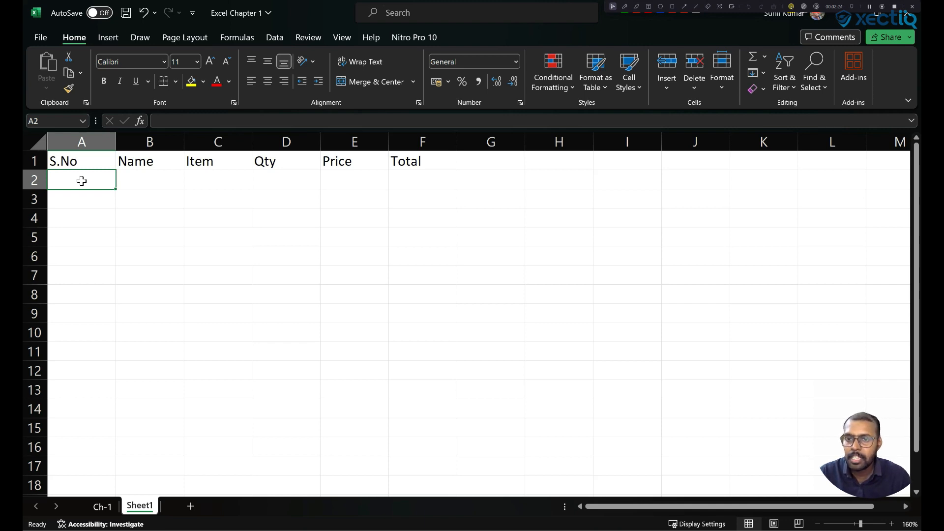
Step: Fill serial numbers 1 to 5 down column A
text(1)
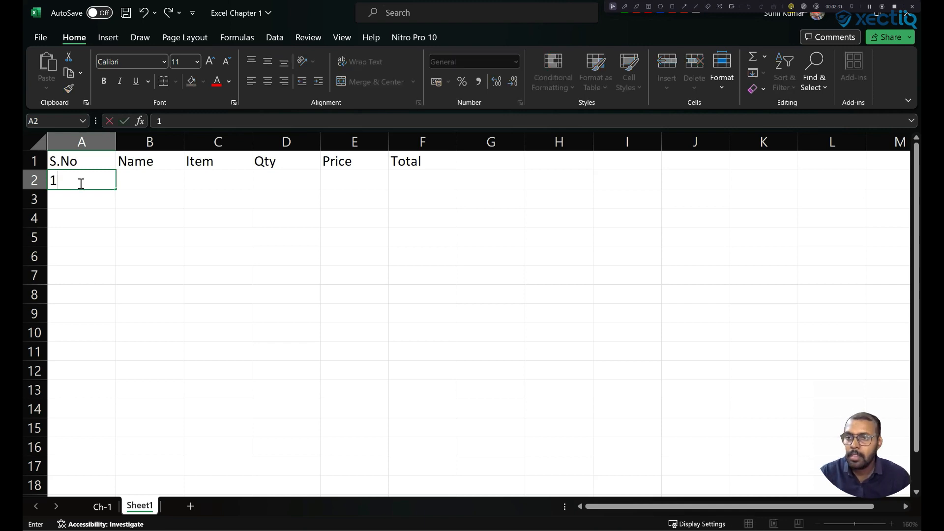
key(Return)
text(2)
drag(82, 180, 82, 200)
drag(116, 208, 116, 259)
click(148, 182)
Step: Type the customer names in column B and autofit the column width
text(Rahul Kumar)
key(Return)
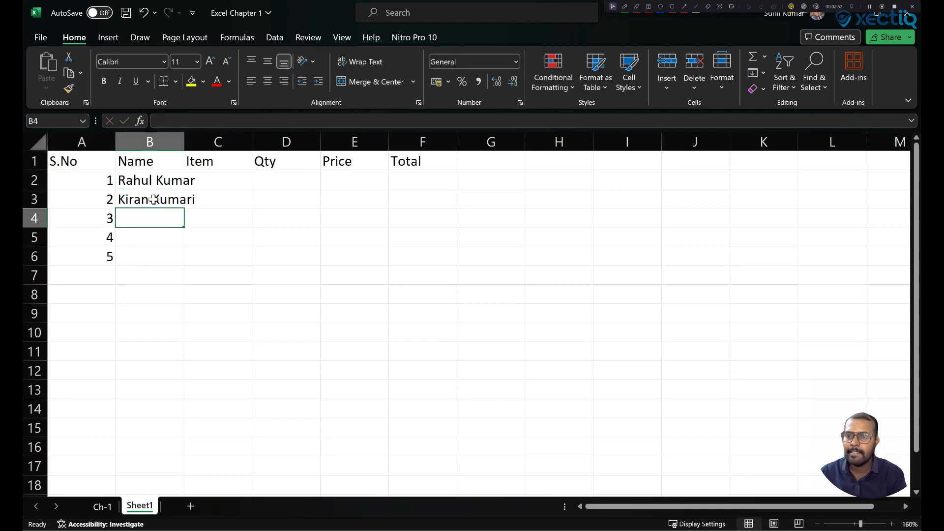
text(Santosh Singh)
key(Return)
text(Rajveer)
key(Return)
text(Om prakash)
click(150, 142)
double_click(184, 143)
Step: Enter the items Pen, Pencil, Copy, Book and Sketch in column C
click(225, 178)
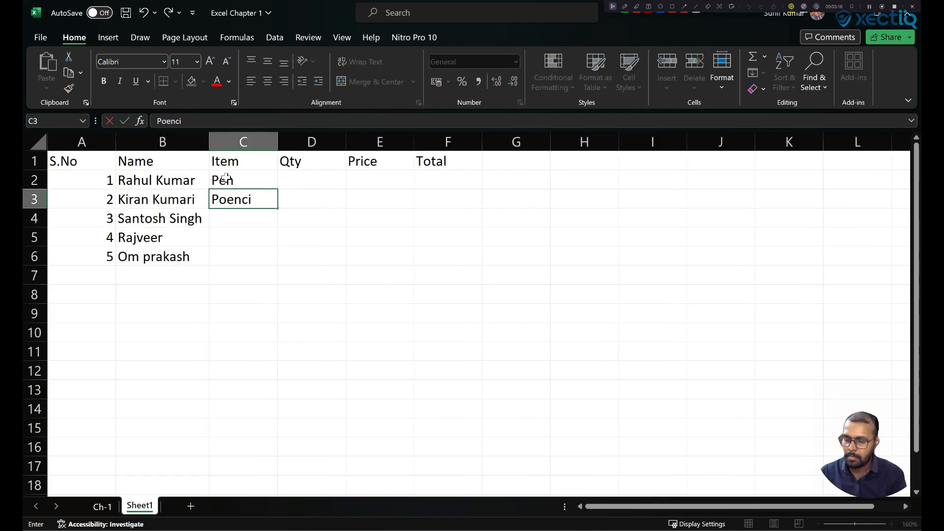
key(BackSpace)
key(BackSpace)
key(BackSpace)
key(BackSpace)
key(BackSpace)
text(encil)
key(Return)
text(Copy)
key(Return)
text(Book)
key(Return)
Step: Enter the quantities in column D and prices in column E, ending with Sketch's 15
text(Sketch)
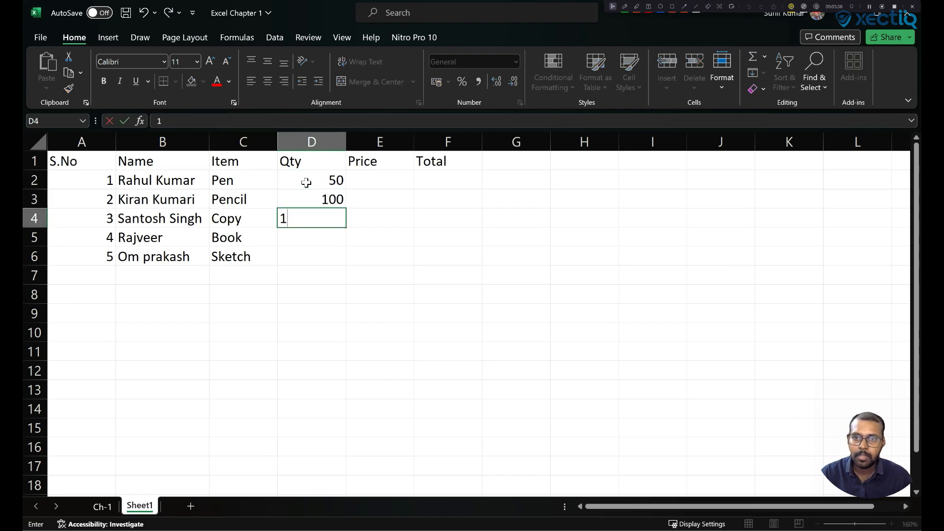
text(2)
key(Return)
text(5)
key(Return)
text(20)
key(Right)
key(Up)
key(Up)
key(Up)
key(Up)
text(10)
key(Return)
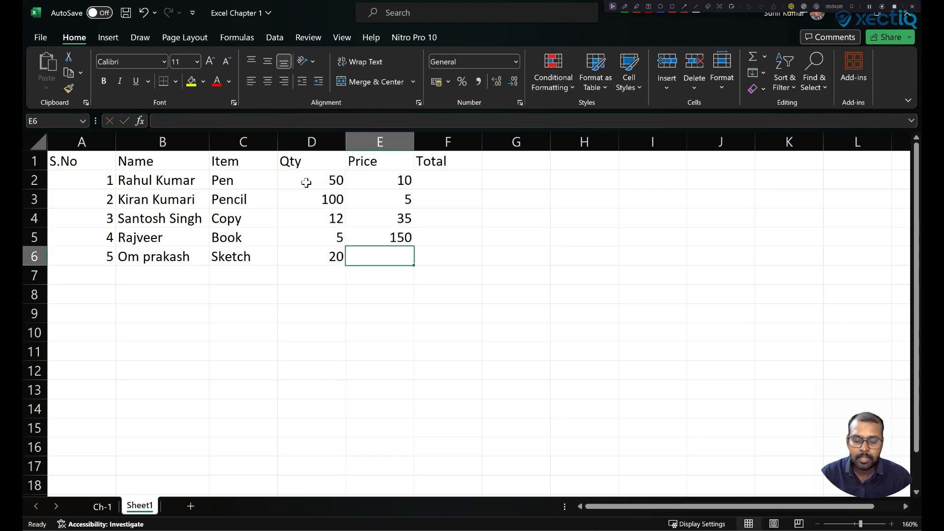
text(15)
click(438, 290)
click(437, 242)
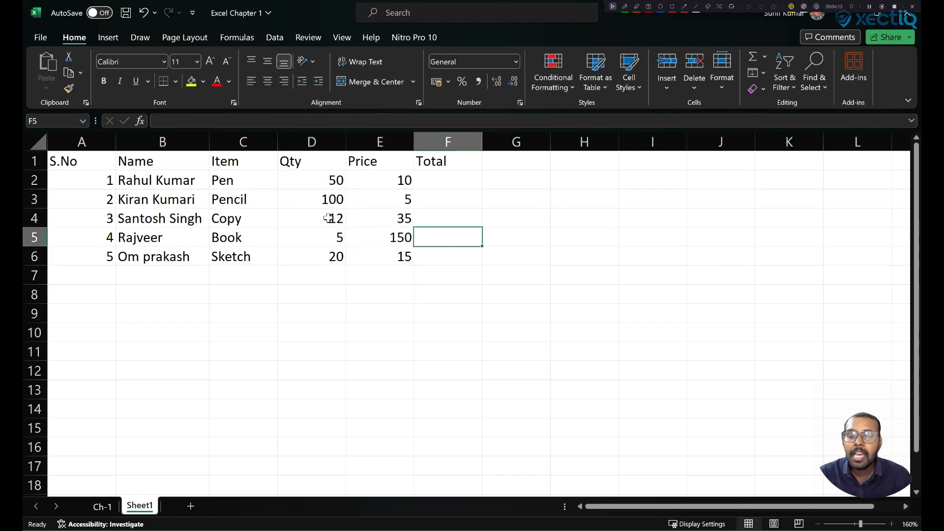
Step: Select the Price heading in E1 to rename it Rate
click(471, 214)
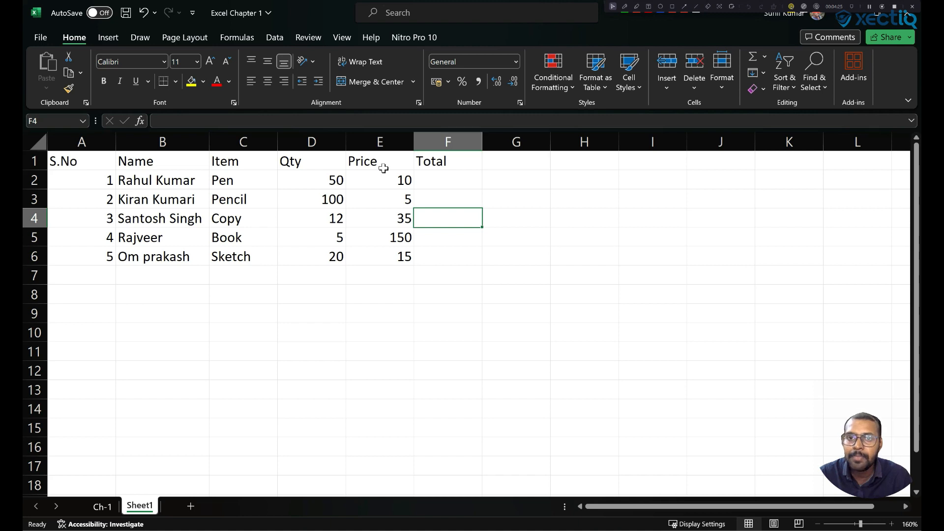
click(385, 182)
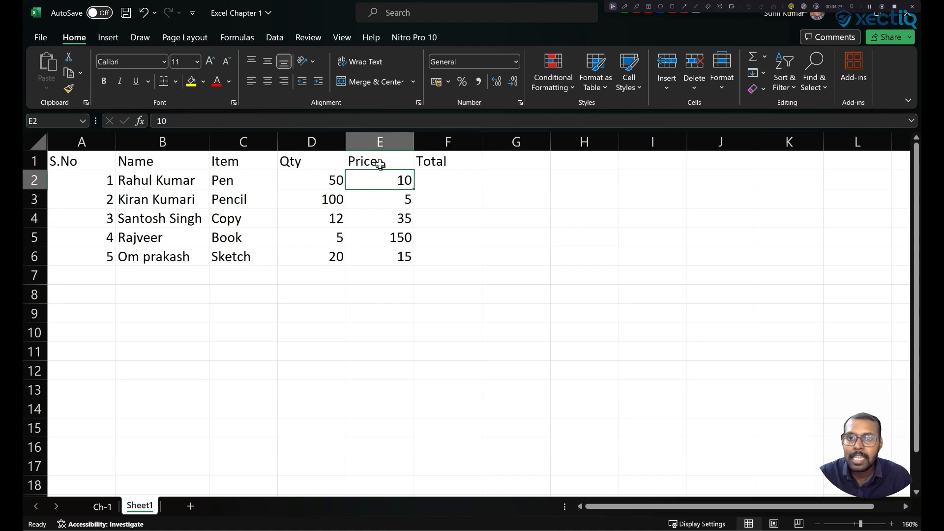
click(380, 164)
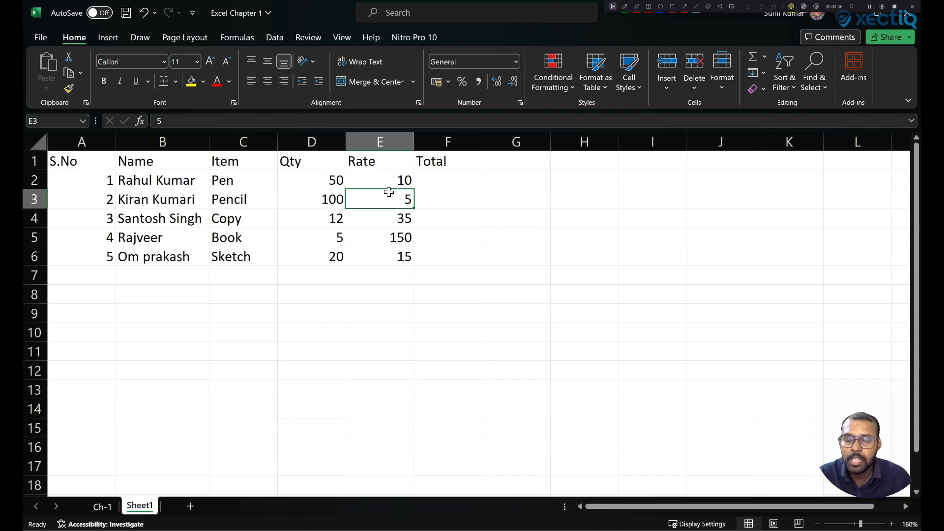
Step: Start a formula with = in the first Total cell, F2
click(434, 184)
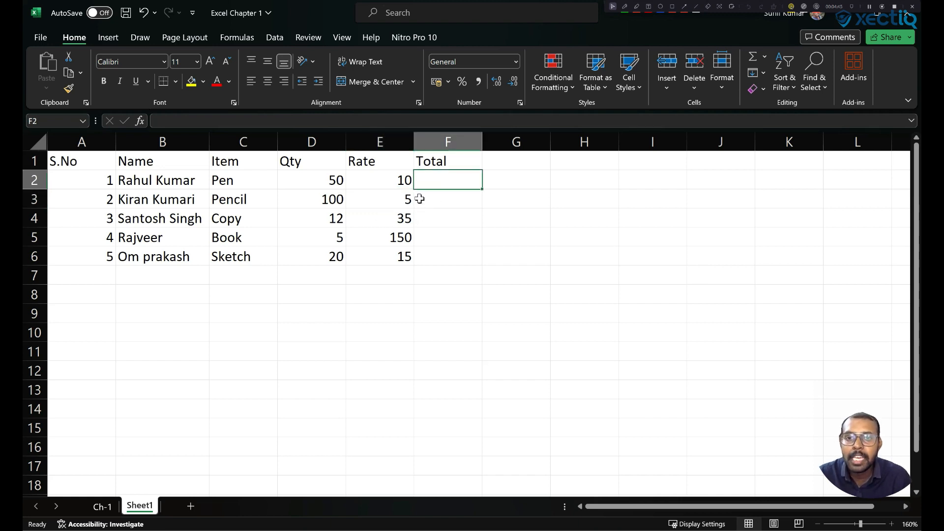
click(404, 180)
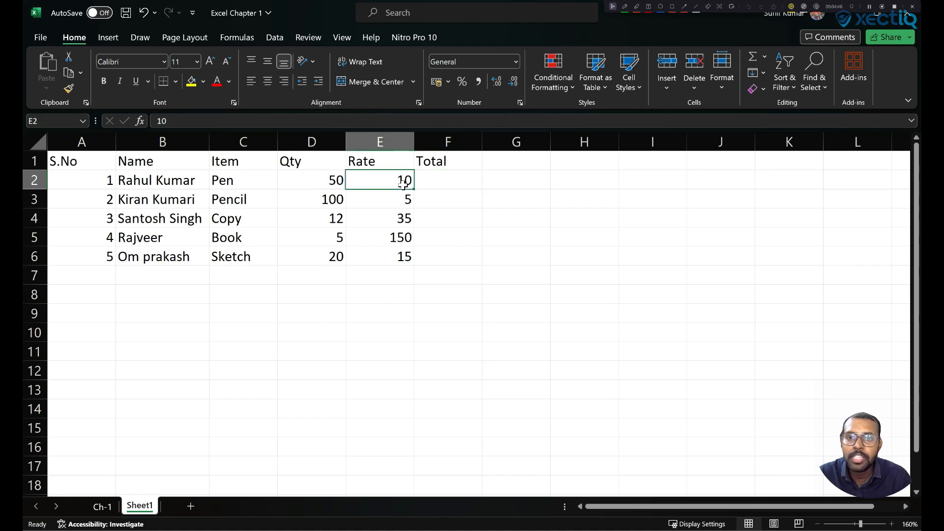
click(323, 183)
click(435, 179)
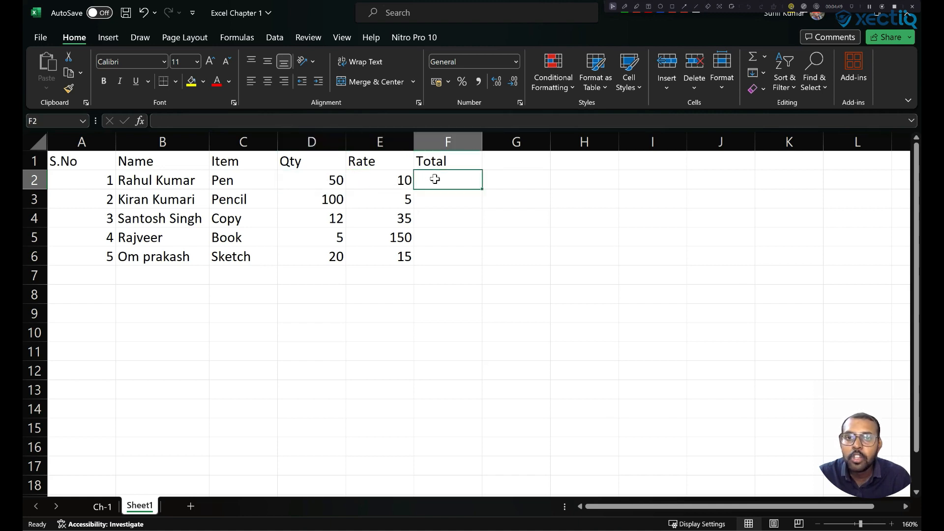
text(=)
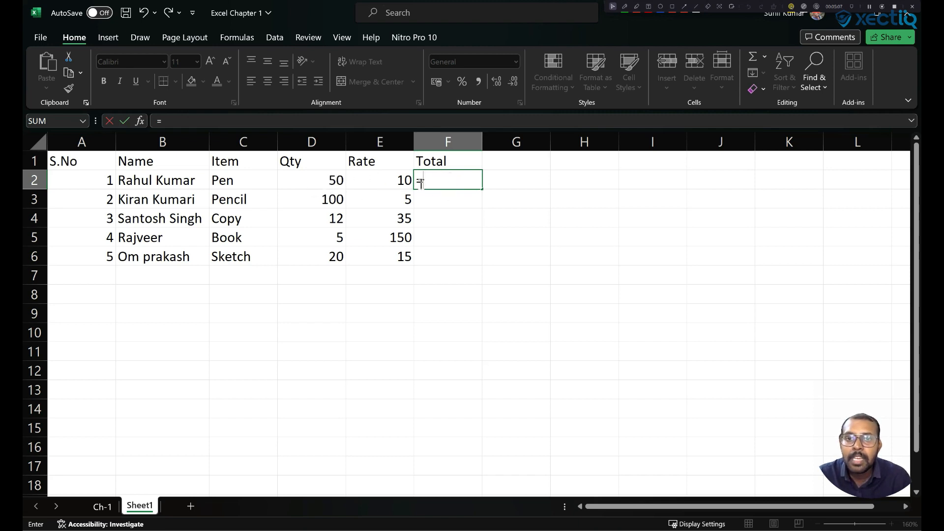
Step: Complete F2 as =D2*E2 so the Pen total shows 500
click(326, 180)
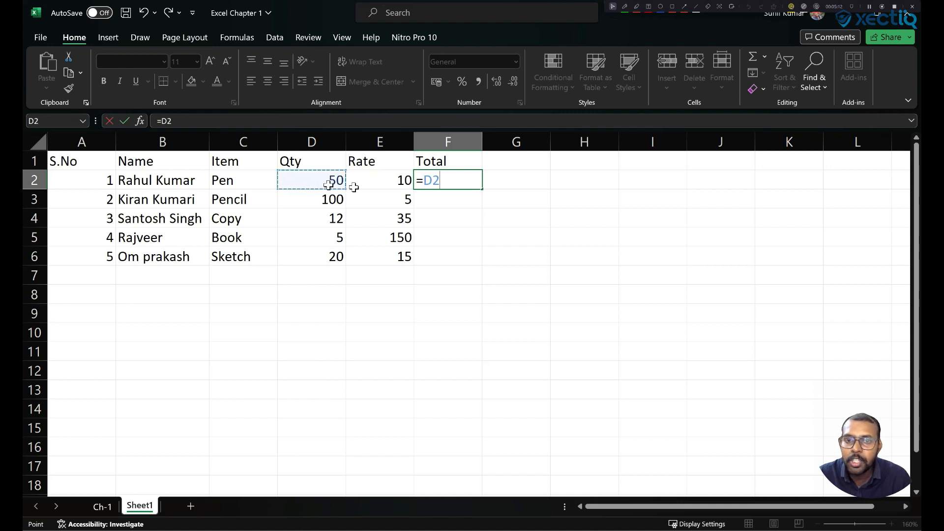
text(*)
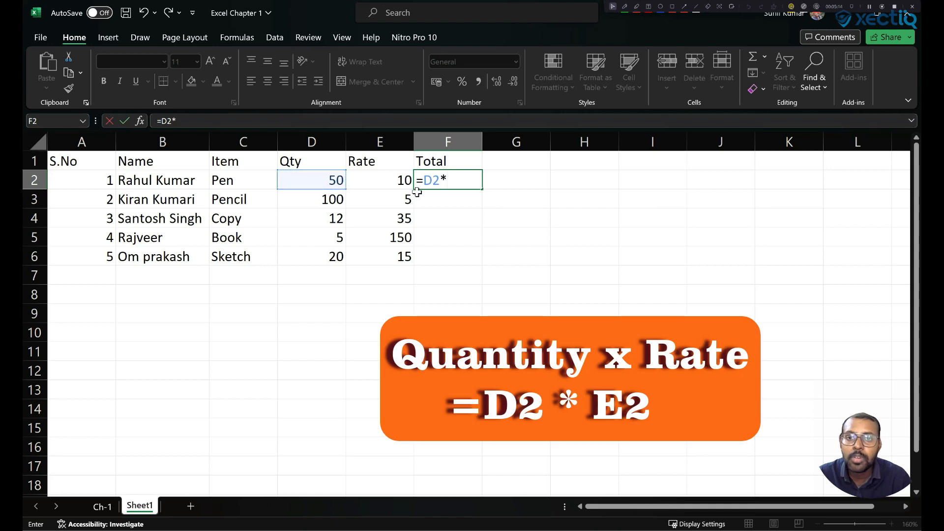
click(387, 179)
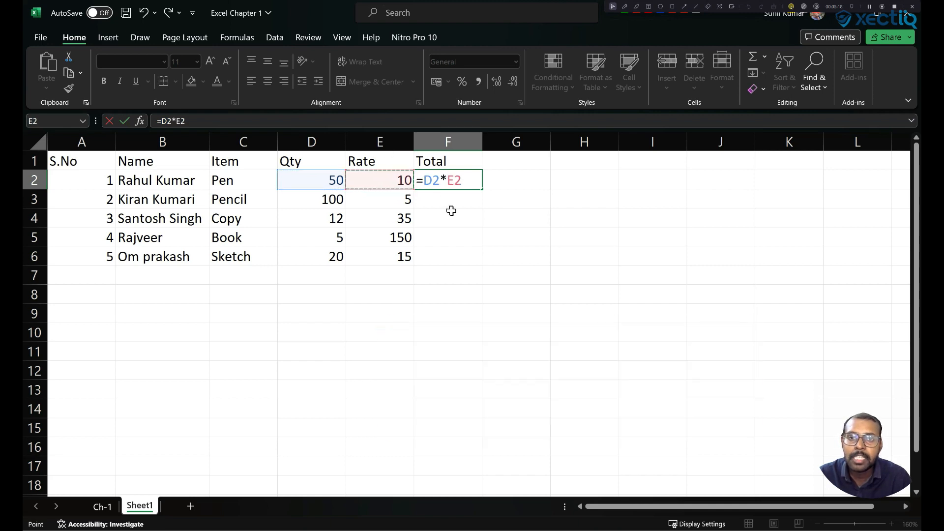
key(Return)
click(449, 181)
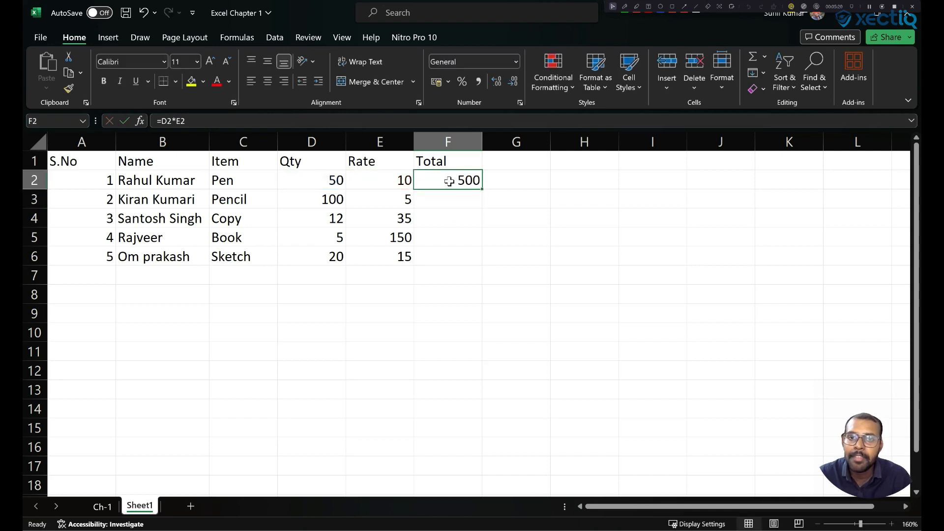
Step: Change the Pen quantity to 60 so the F2 total recalculates to 600
click(336, 182)
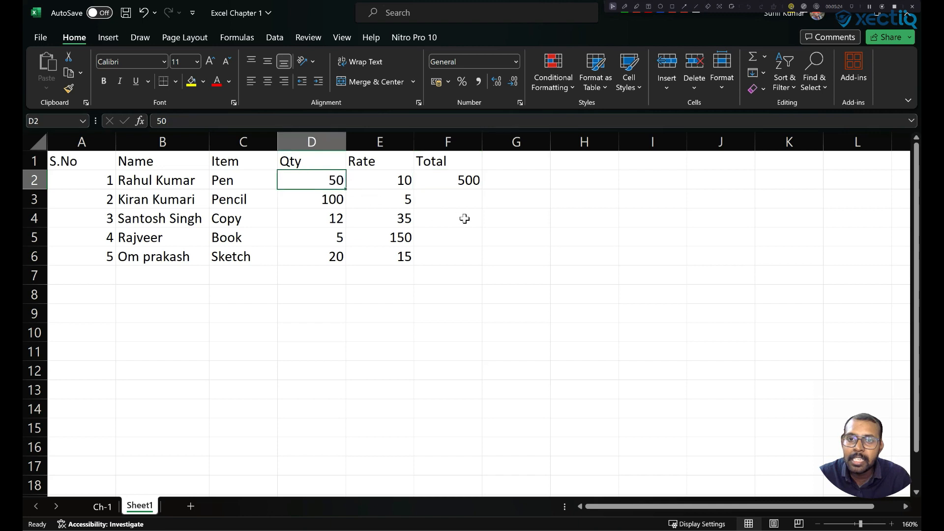
text(60)
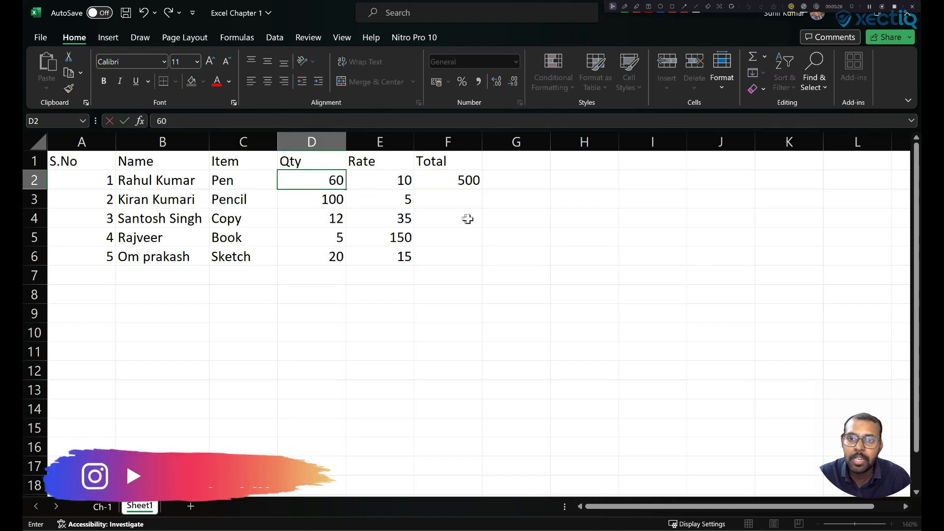
click(467, 219)
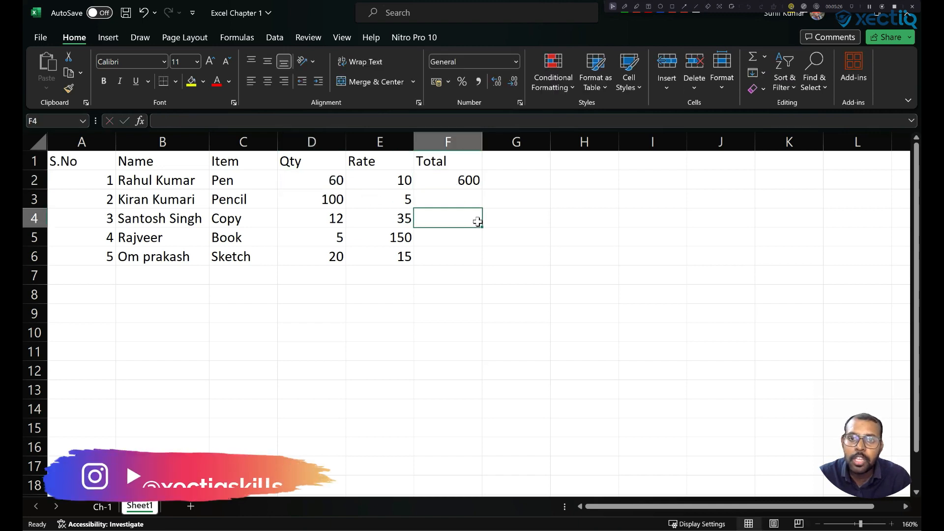
click(466, 181)
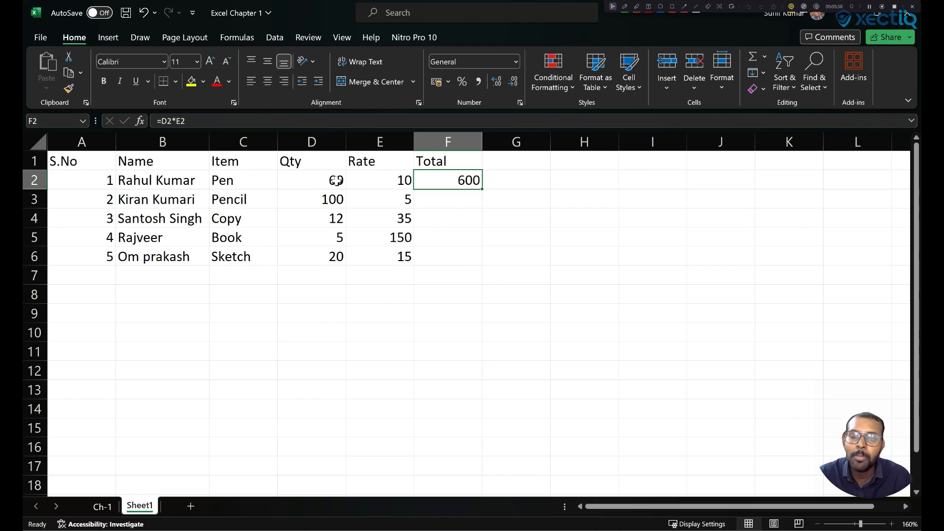
click(445, 201)
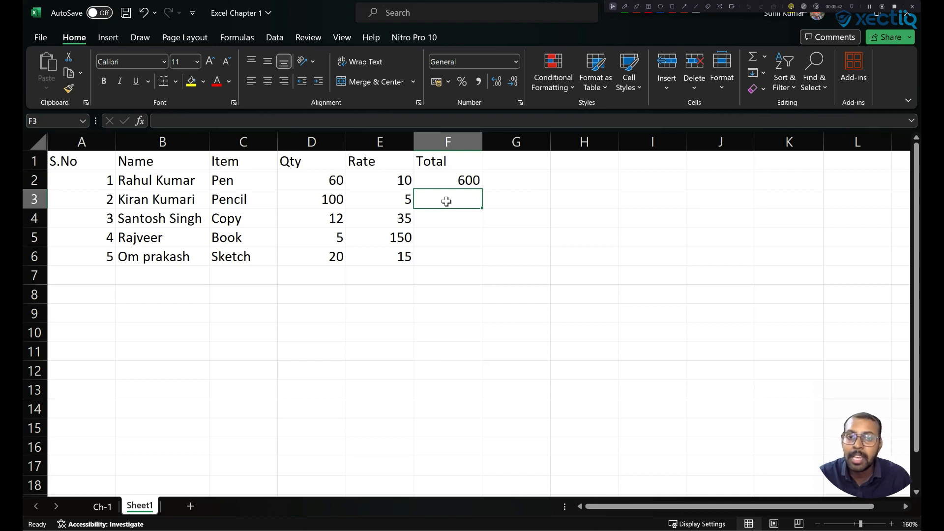
Step: Enter =100*5 in F3; it stays 500 while the Pencil quantity changes to 200 and back to 100
text(=)
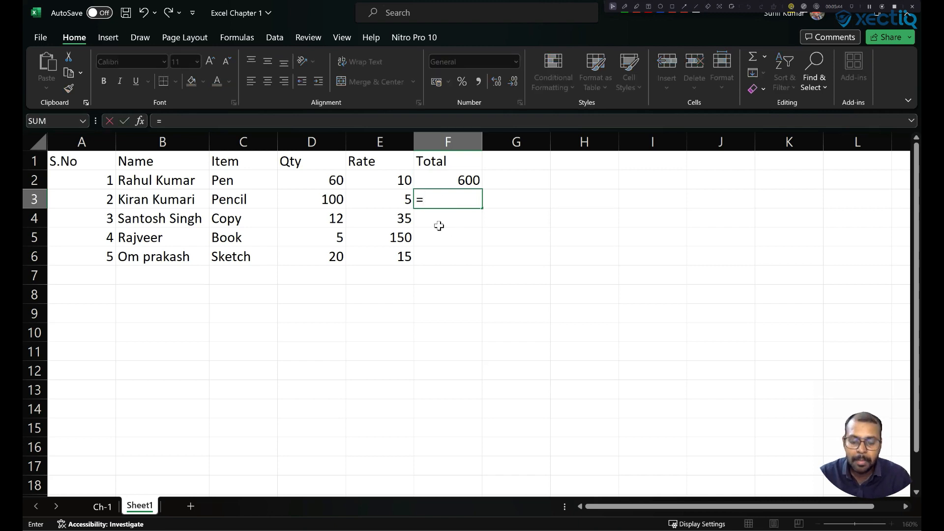
text(100)
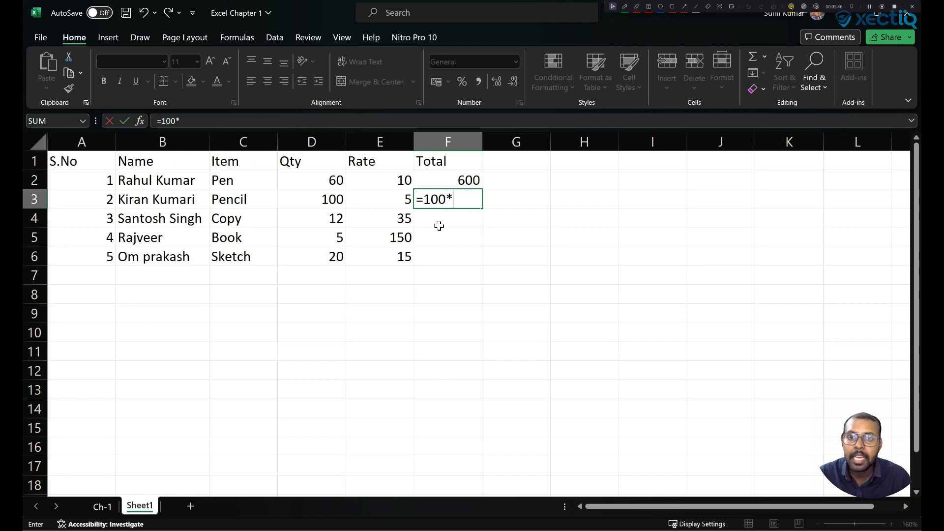
text(*5)
key(Return)
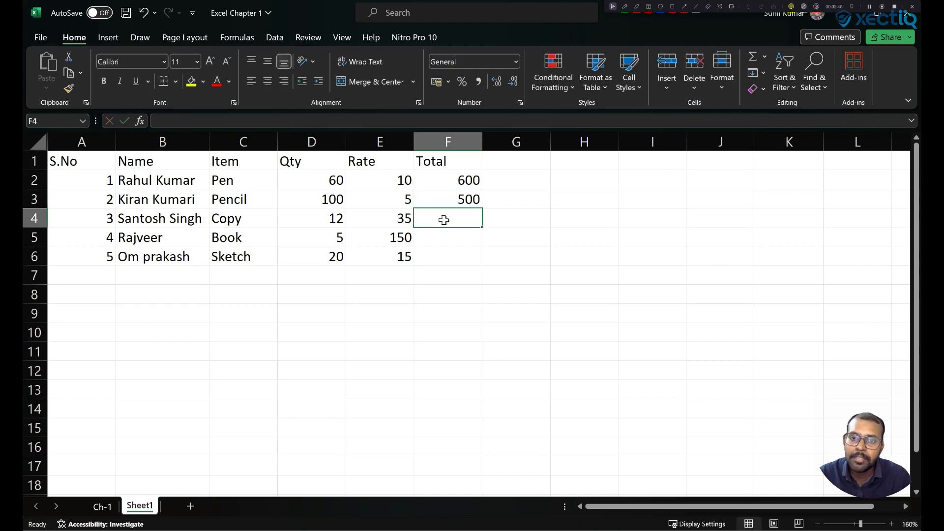
click(337, 200)
text(200)
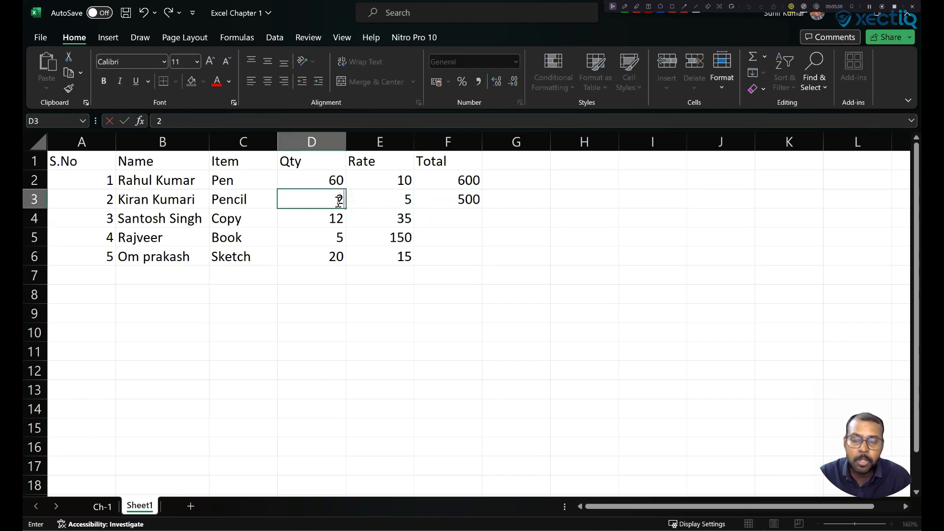
click(356, 213)
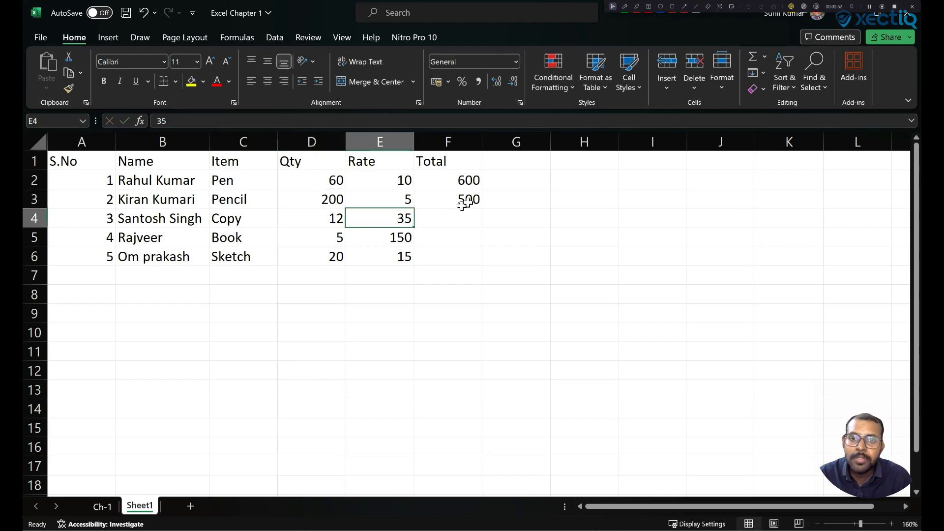
click(332, 199)
text(100)
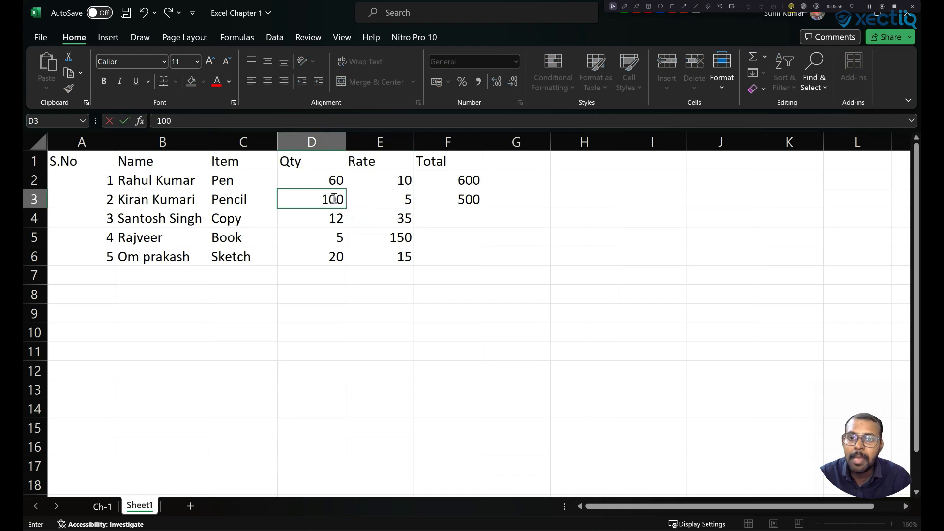
click(463, 197)
Step: Delete the fixed 100*5 from the F3 formula
double_click(463, 197)
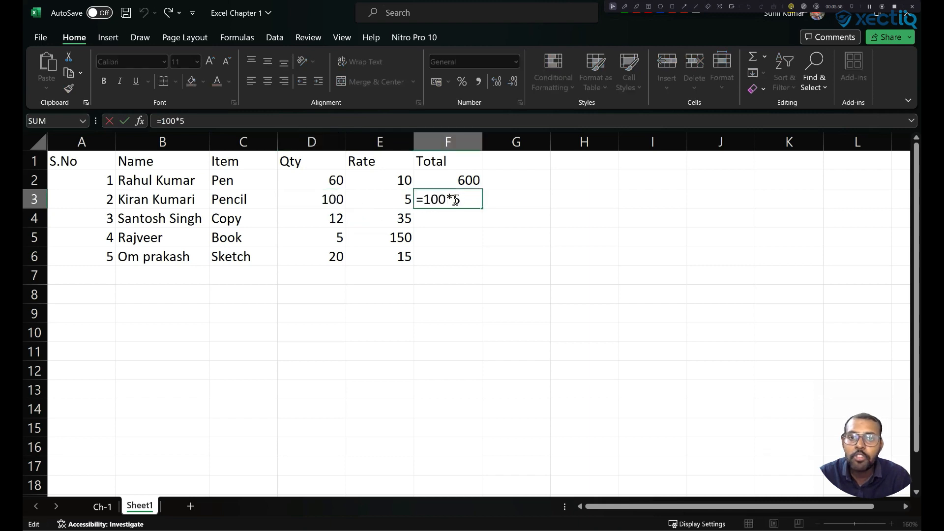
drag(462, 198, 425, 199)
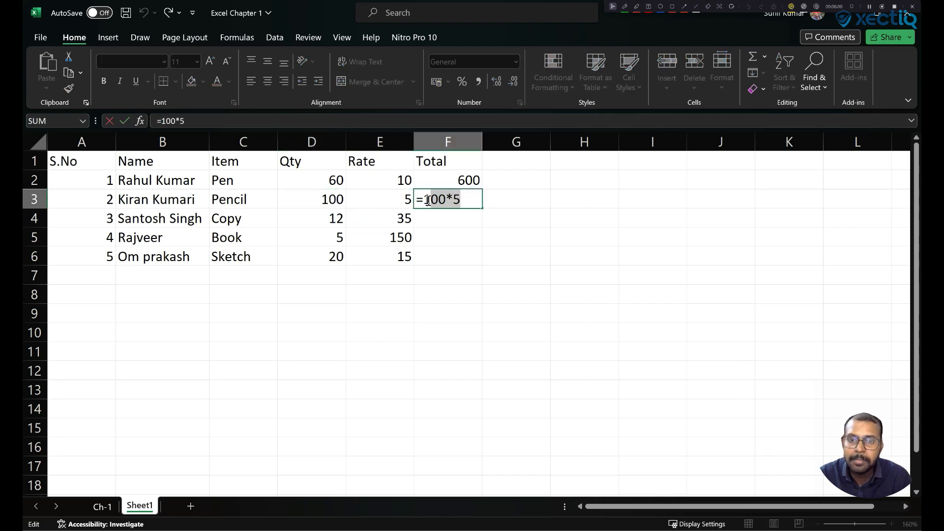
key(BackSpace)
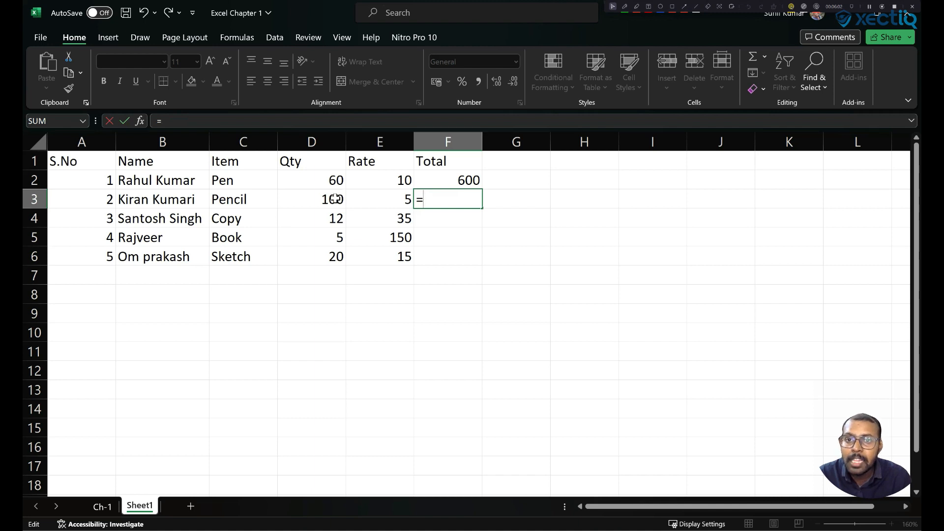
Step: Make F3 =D3*E3 and fill it down to F6, giving totals 420, 750 and 300
click(338, 198)
text(*)
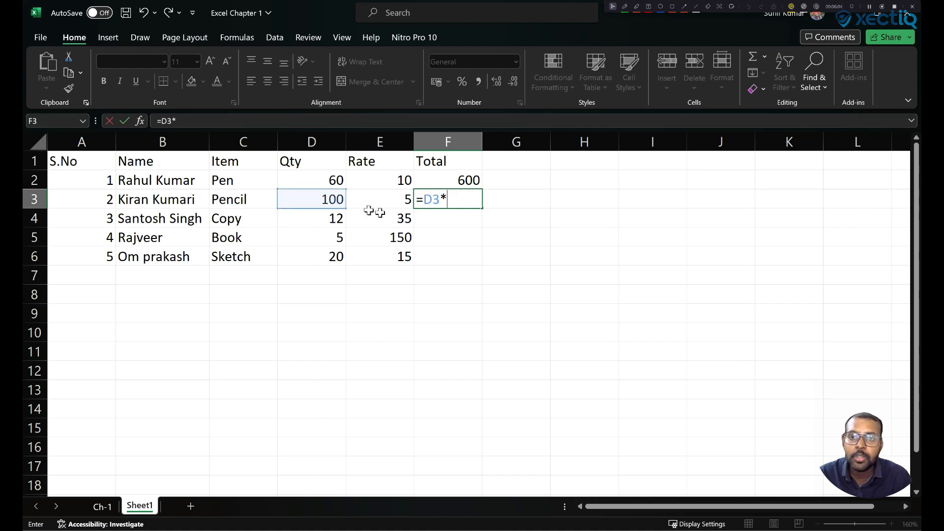
click(400, 199)
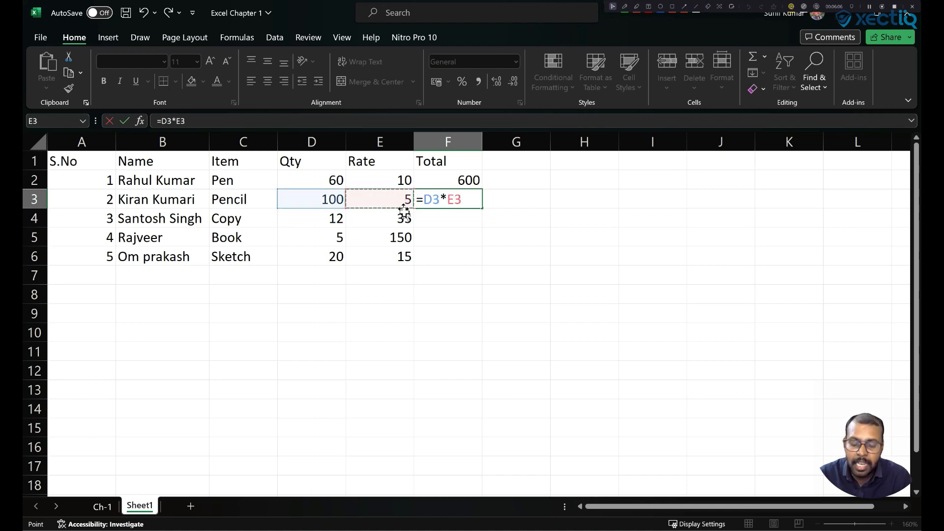
key(Return)
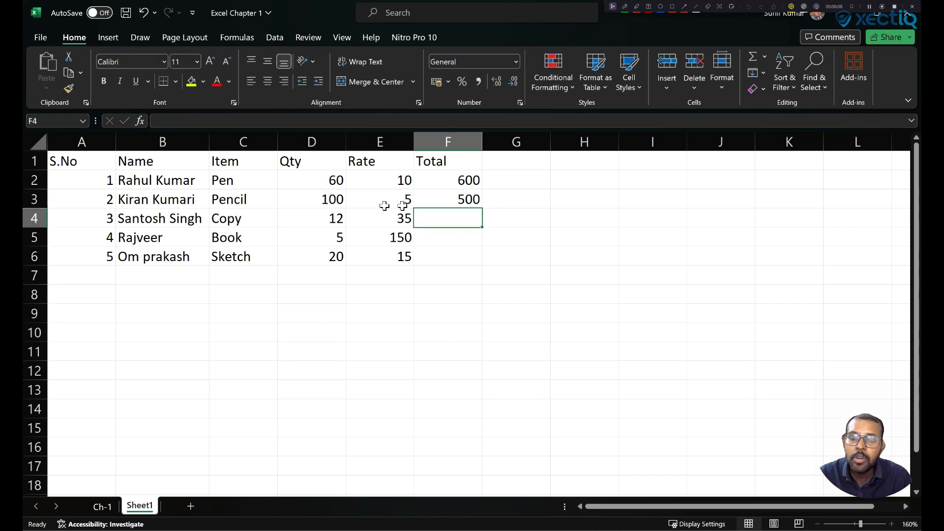
click(468, 200)
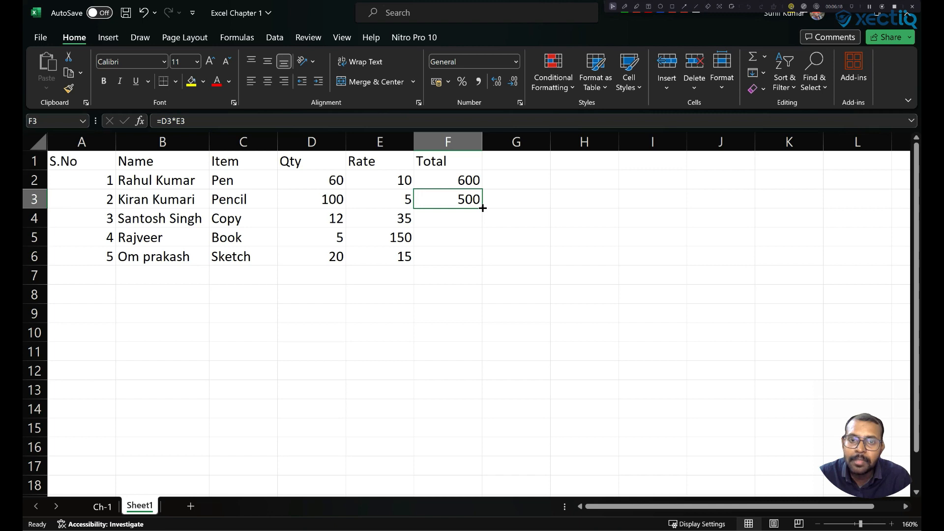
drag(482, 209, 471, 263)
Step: Type the heading Discount in G1 and start a formula in G2
click(522, 258)
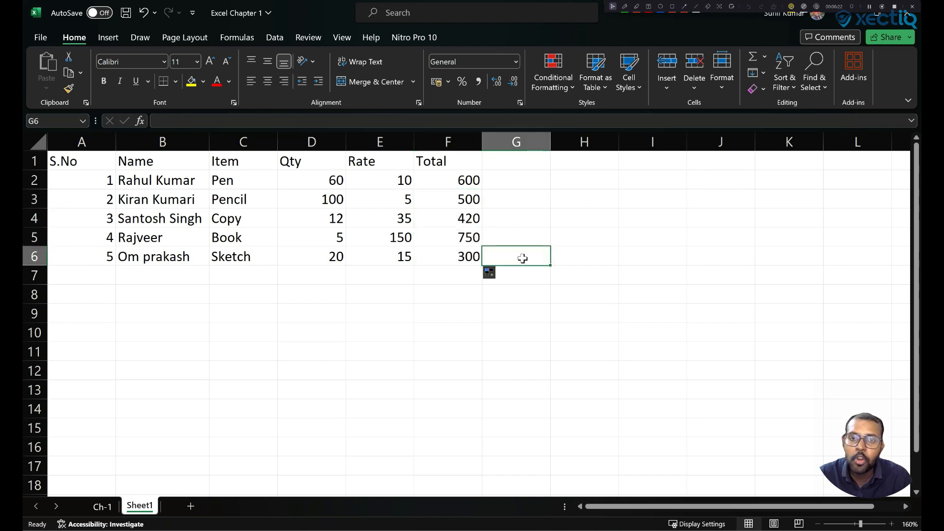
click(506, 166)
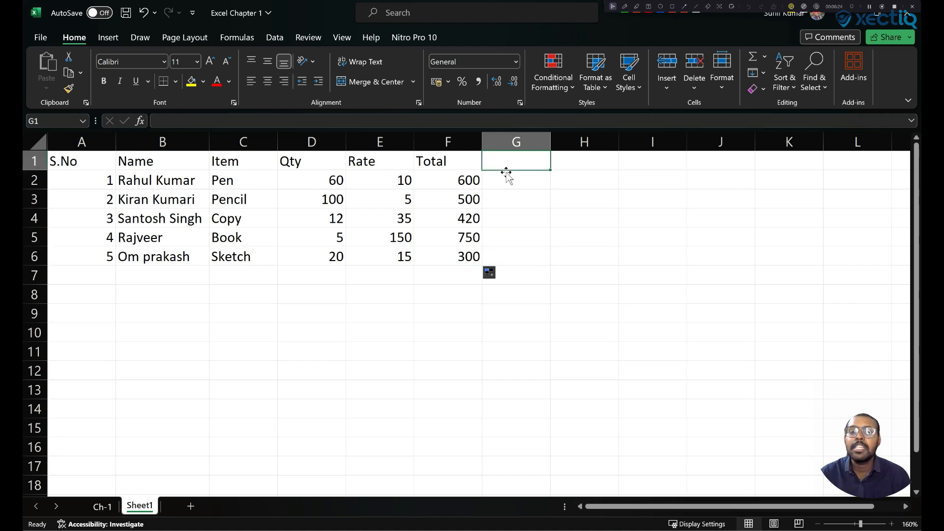
text(D)
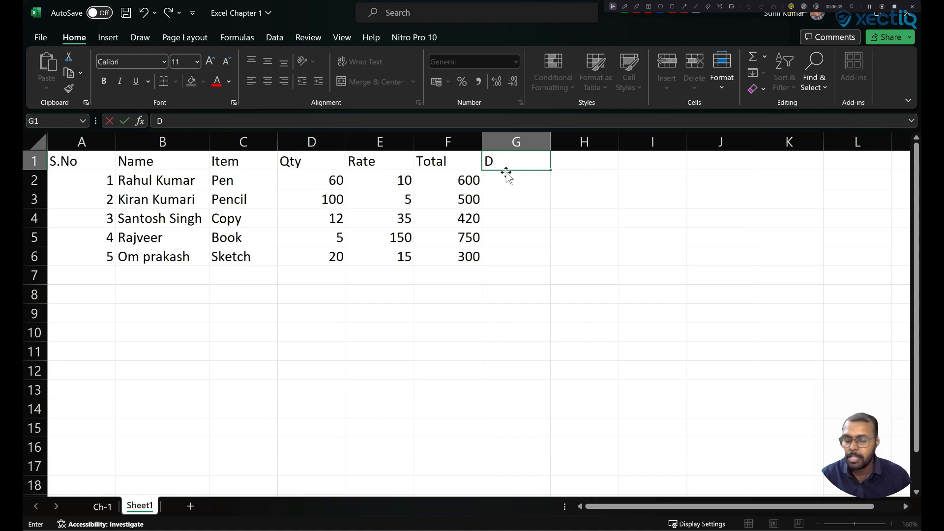
text(iscount)
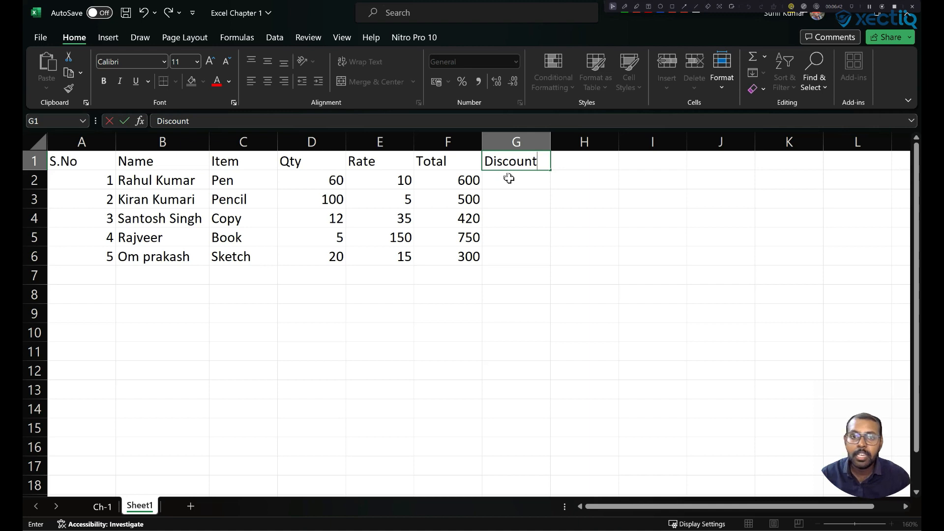
key(Return)
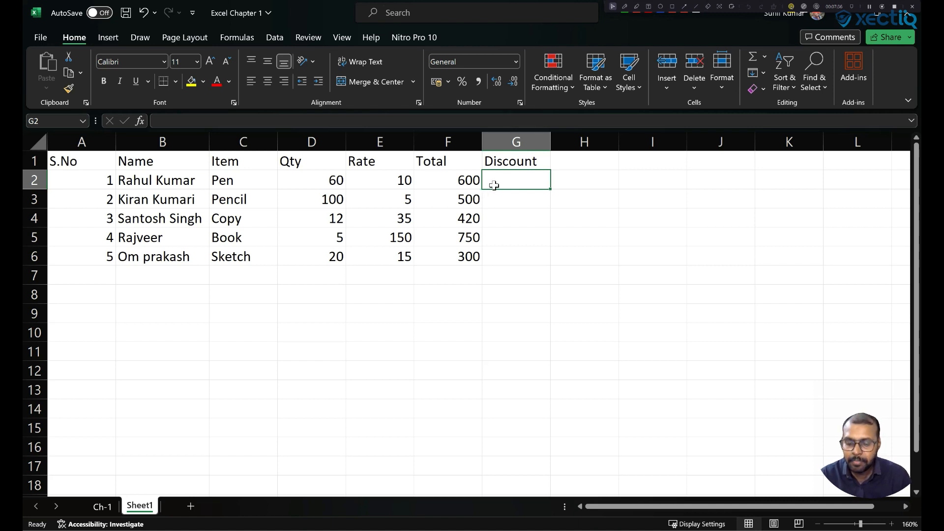
text(=)
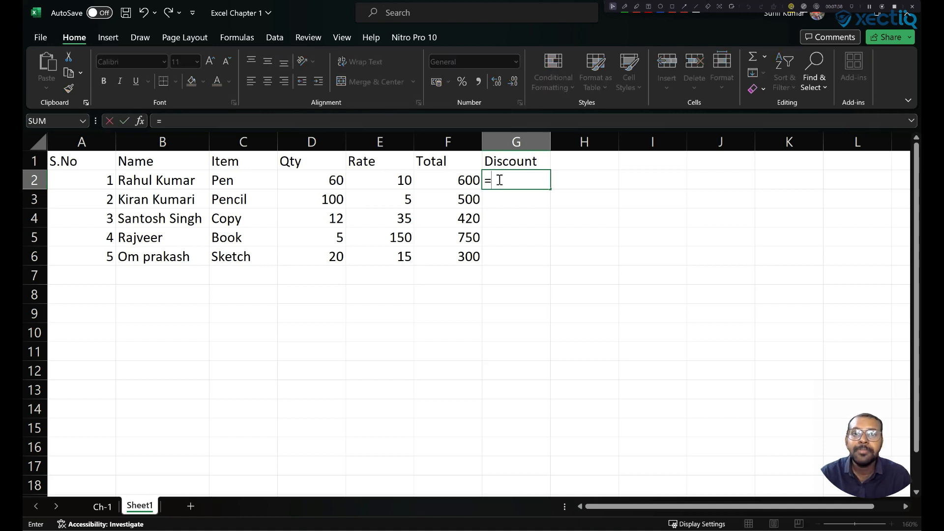
Step: Enter =F2*10% in G2, giving a Pen discount of 60
click(456, 179)
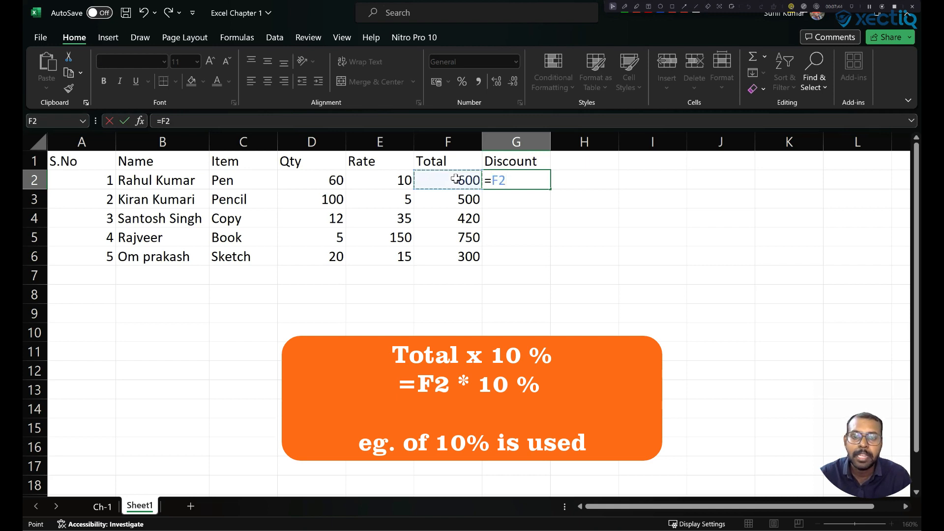
text(*)
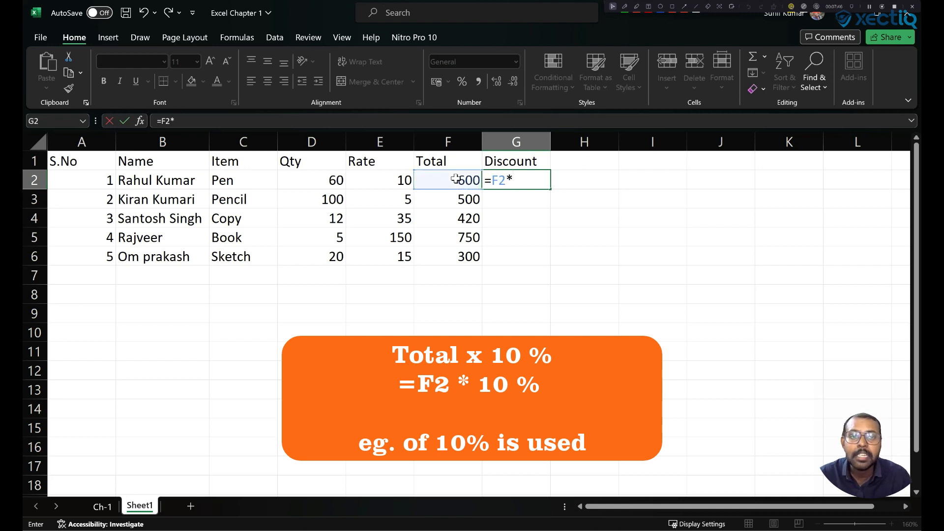
text(10)
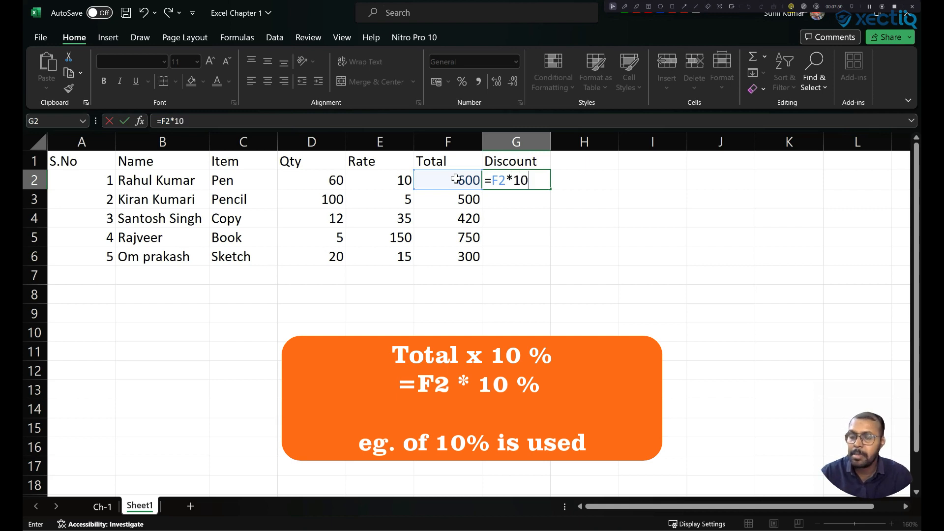
text(%)
key(Return)
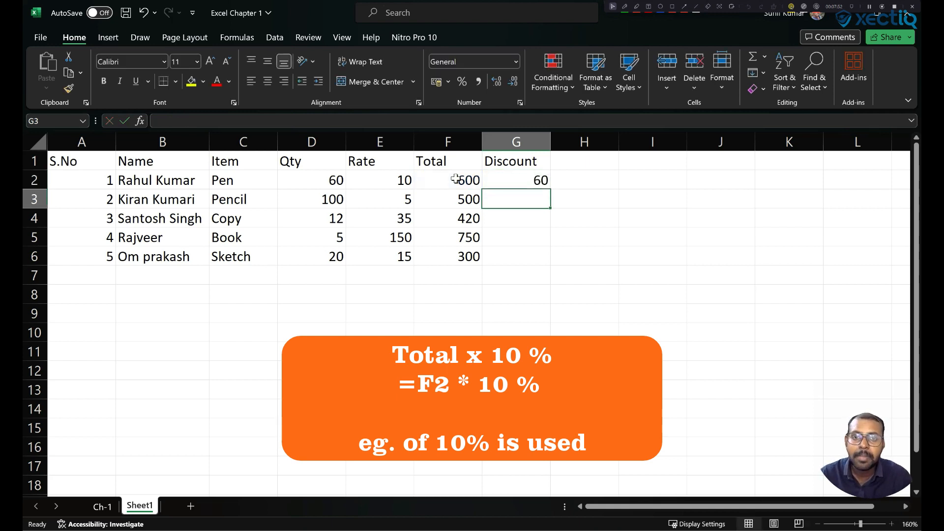
click(541, 181)
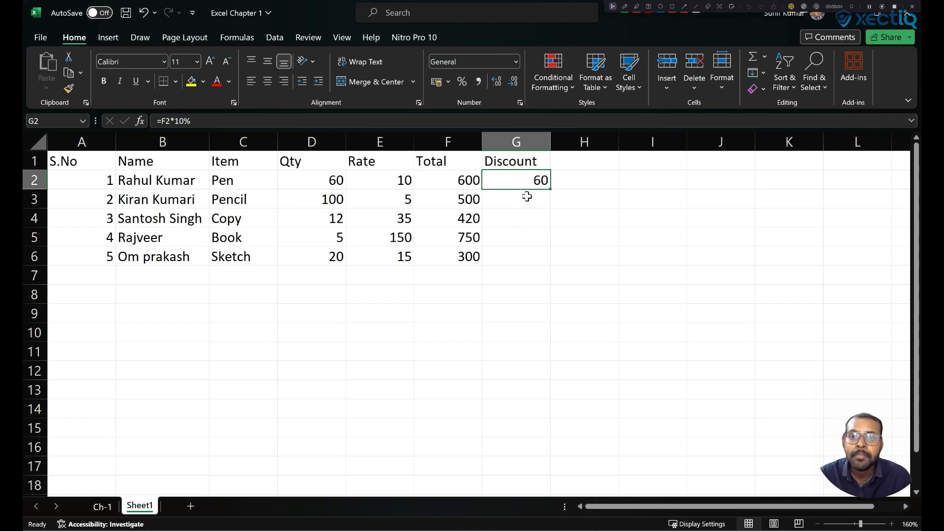
click(526, 197)
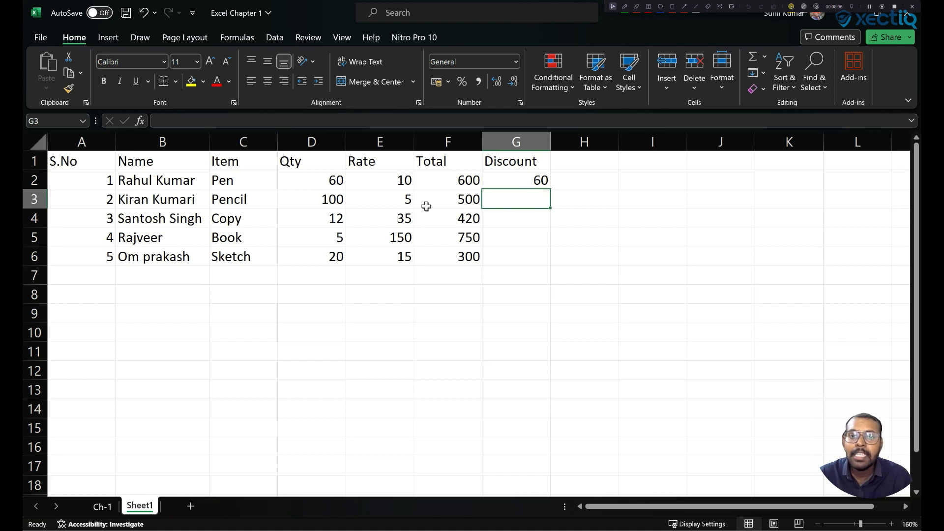
Step: Enter =F3*15% in G3 and fill it to G6, giving 75, 63, 112.5 and 45
double_click(505, 203)
text(=)
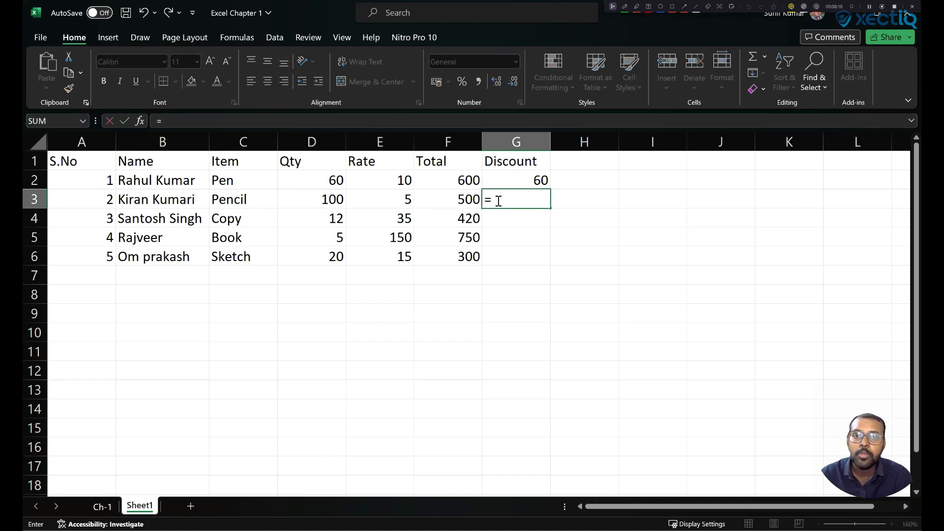
click(472, 200)
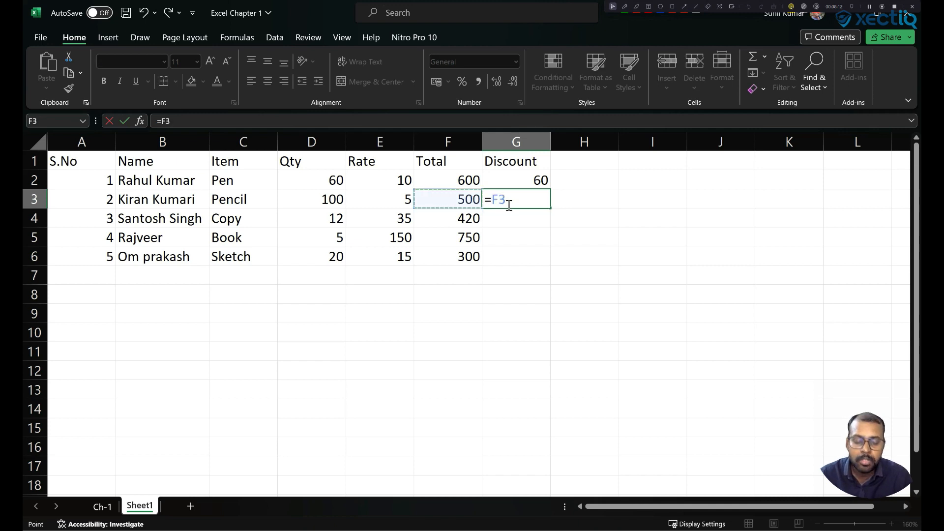
text(*)
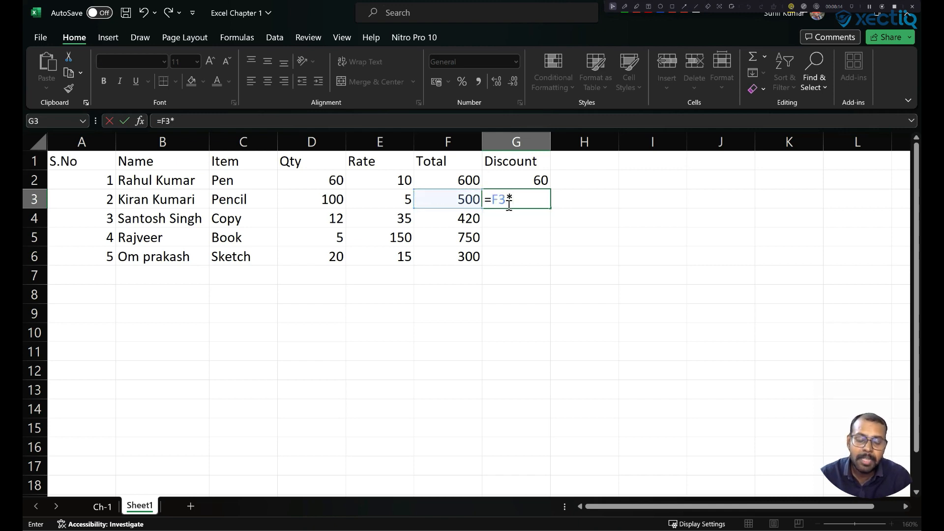
text(15)
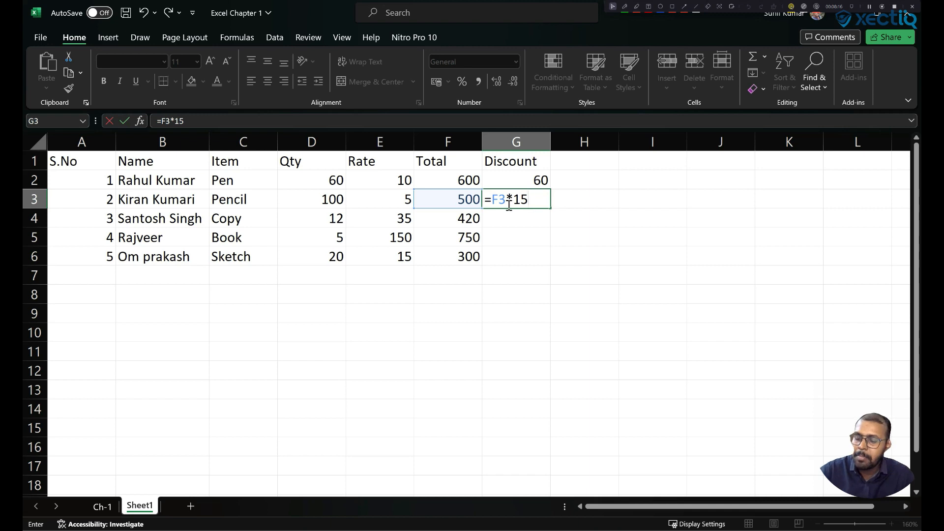
text(%)
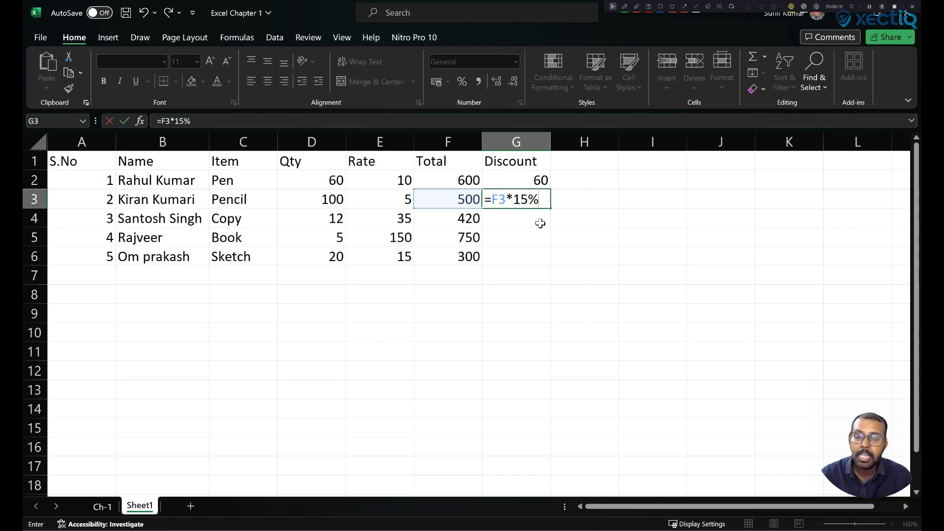
key(Return)
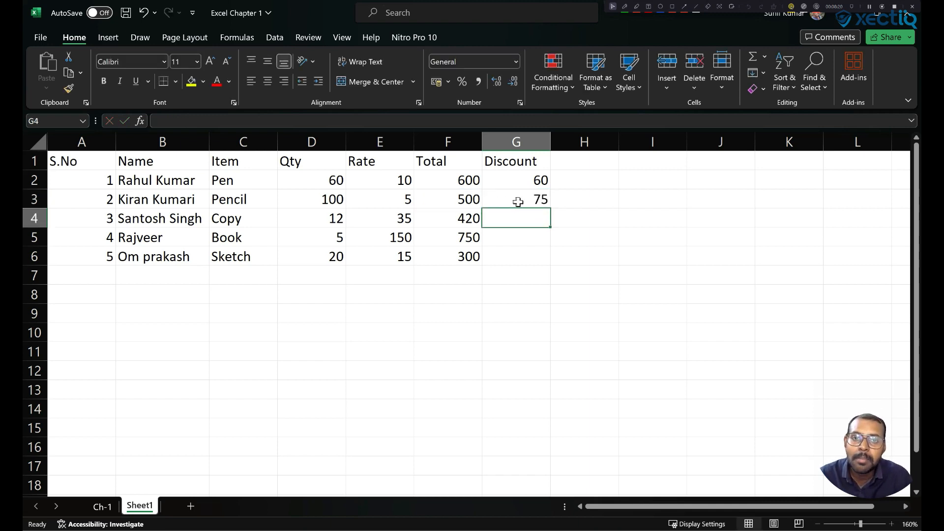
click(534, 201)
drag(549, 208, 551, 261)
click(578, 235)
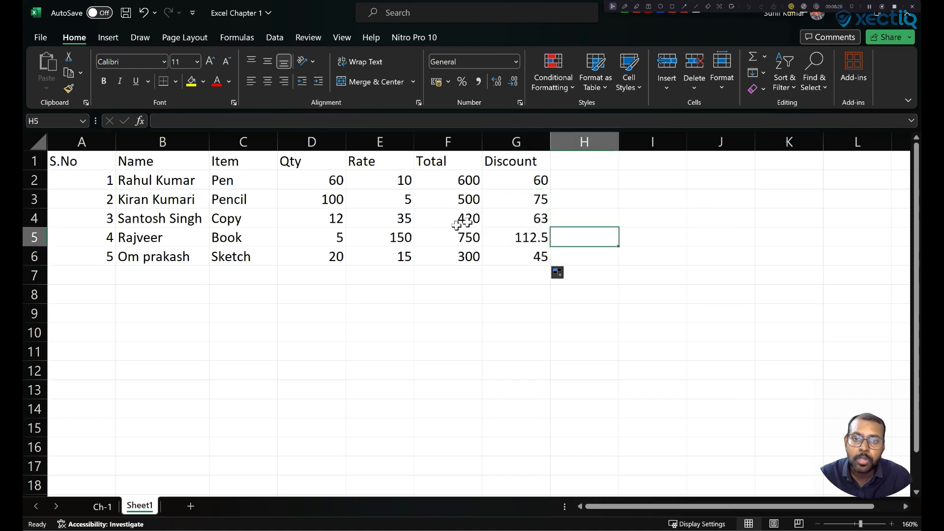
Step: Add a Grand Total heading in H1 and enter =F2-G2 in H2
click(590, 164)
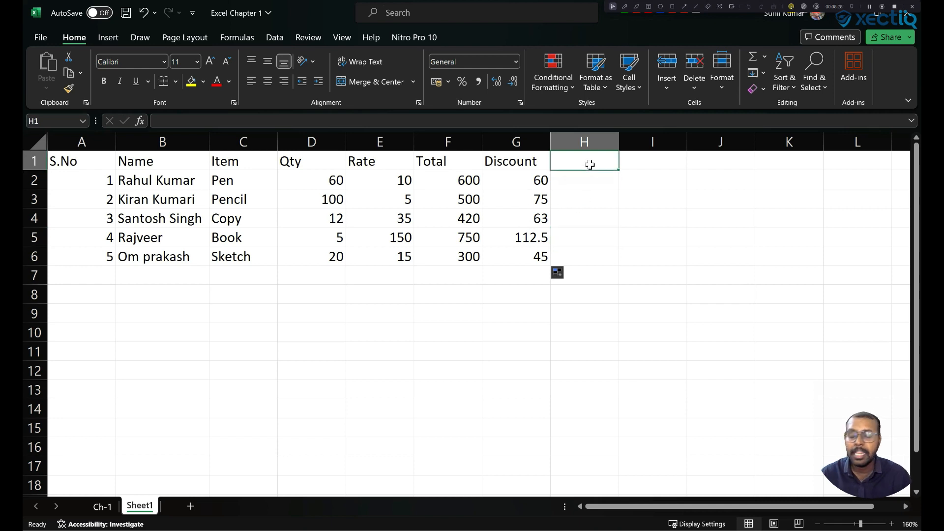
text(Grand Total)
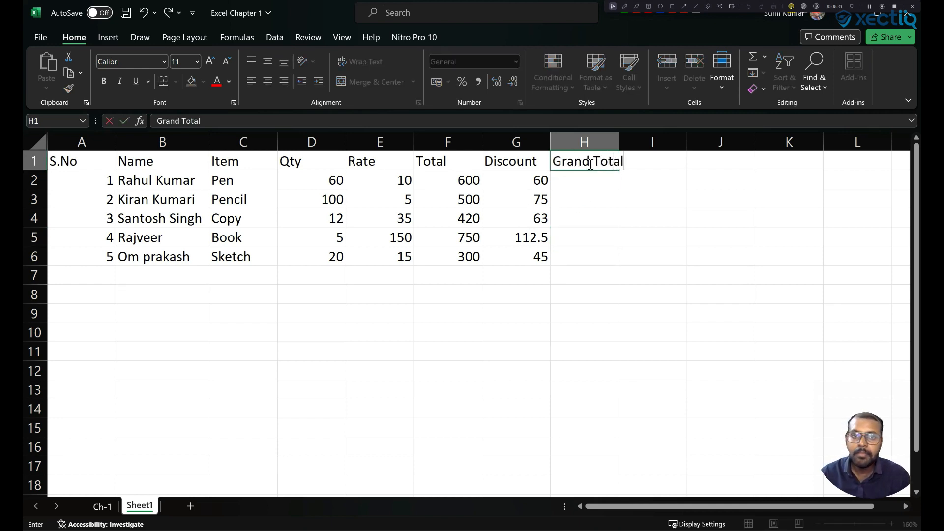
click(609, 181)
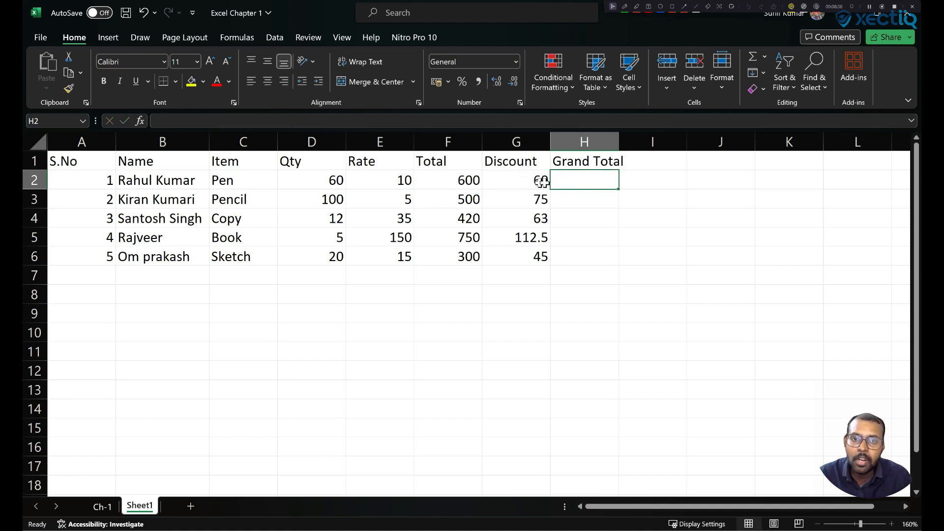
text(=)
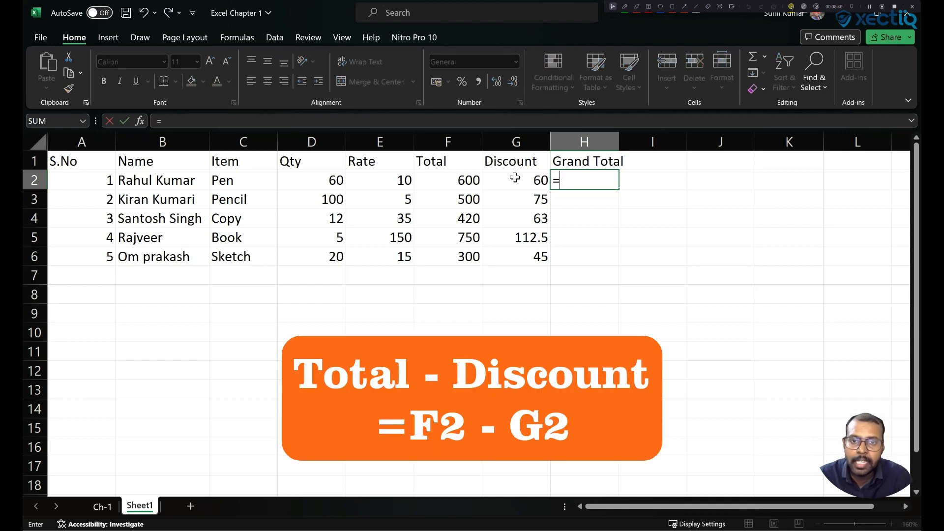
click(466, 182)
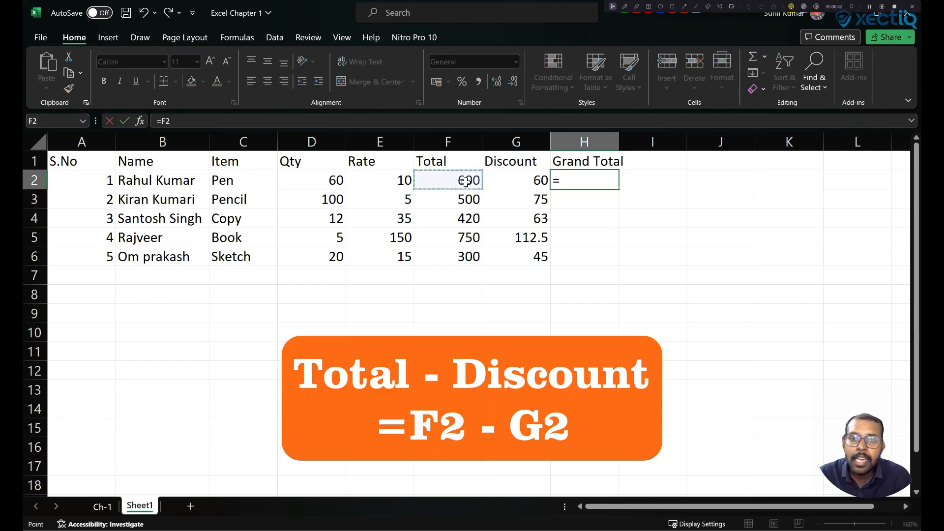
text(-)
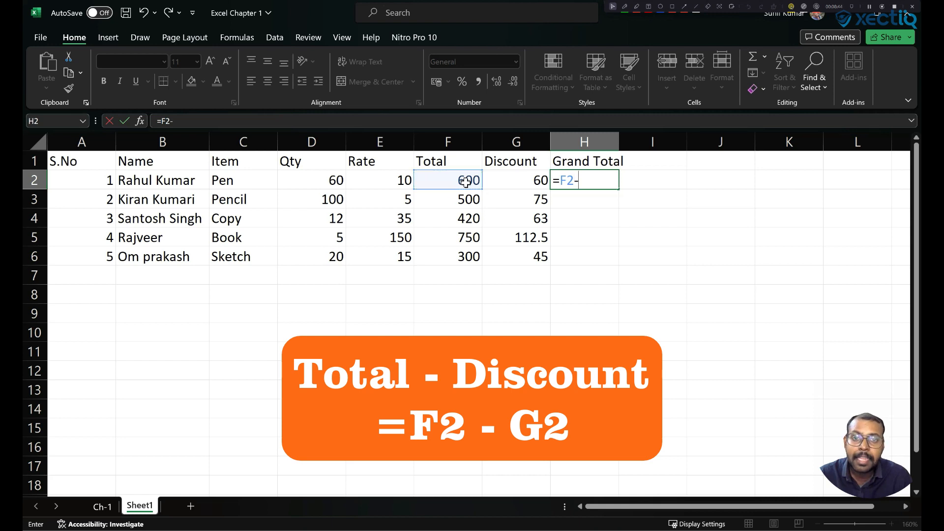
click(525, 183)
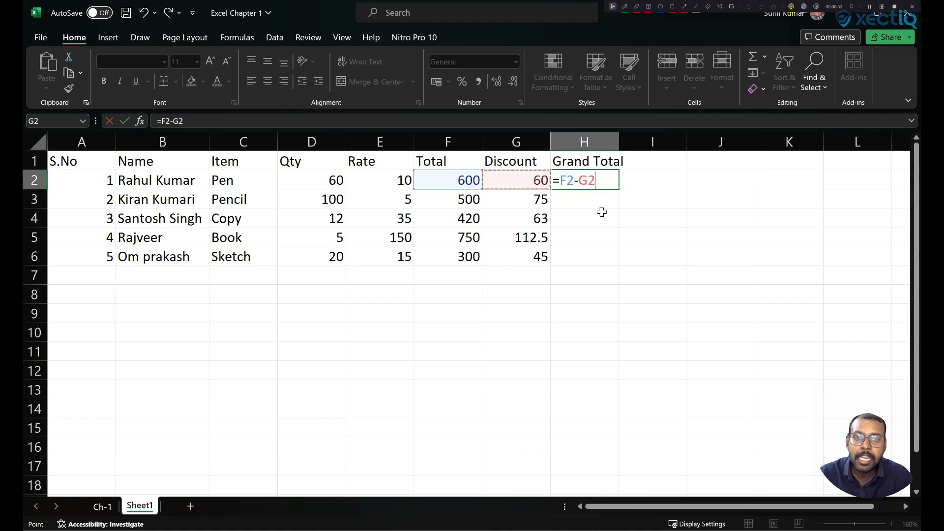
key(Return)
Step: Fill the Grand Total formula down to H6 (540, 425, 357, 637.5, 255) and open a blank whiteboard
click(605, 180)
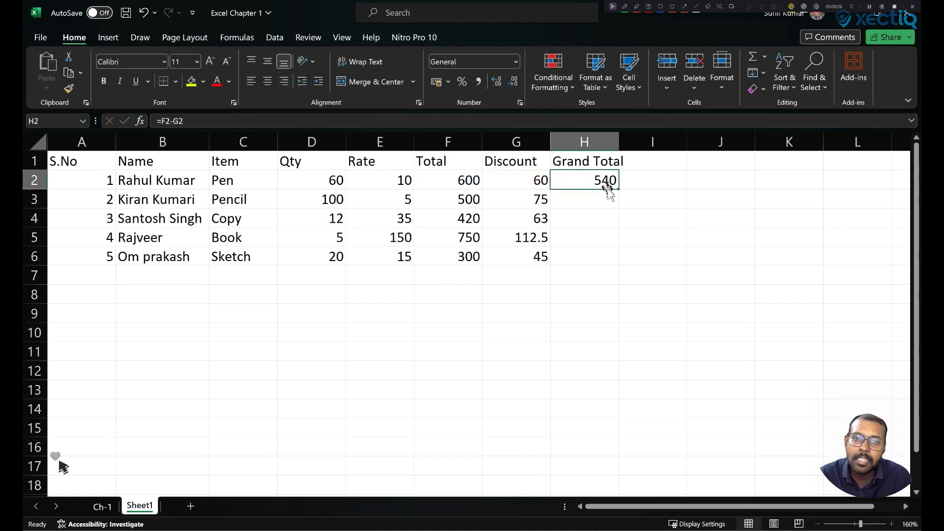
drag(619, 190, 612, 257)
click(700, 261)
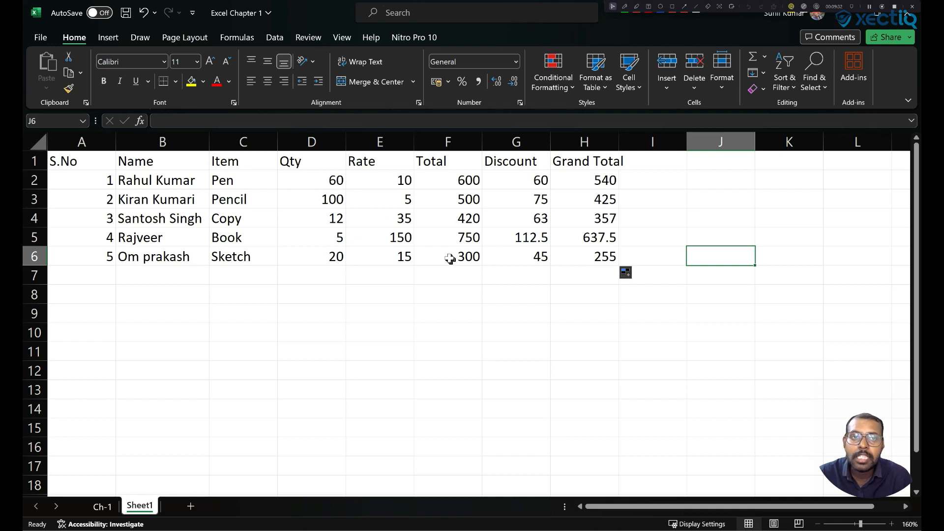
click(731, 7)
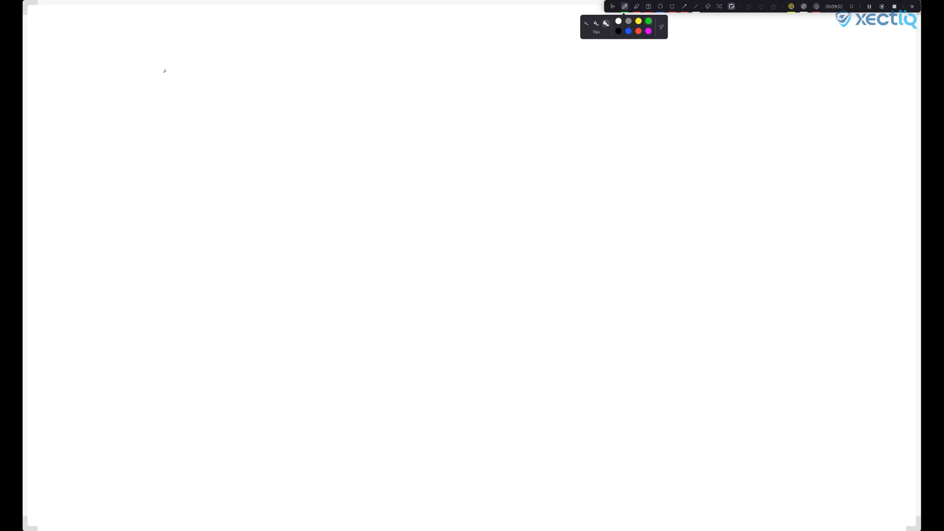
Step: Handwrite the Qty and Discount headings on the whiteboard
mouse_move(165, 70)
mouse_down()
mouse_move(148, 73)
mouse_move(171, 78)
mouse_move(158, 69)
mouse_move(174, 105)
mouse_move(190, 90)
mouse_up()
mouse_move(188, 81)
mouse_down()
mouse_move(199, 94)
mouse_move(215, 79)
mouse_move(222, 120)
mouse_up()
drag(412, 82, 429, 114)
mouse_move(438, 73)
mouse_down()
mouse_move(451, 112)
mouse_move(477, 110)
mouse_up()
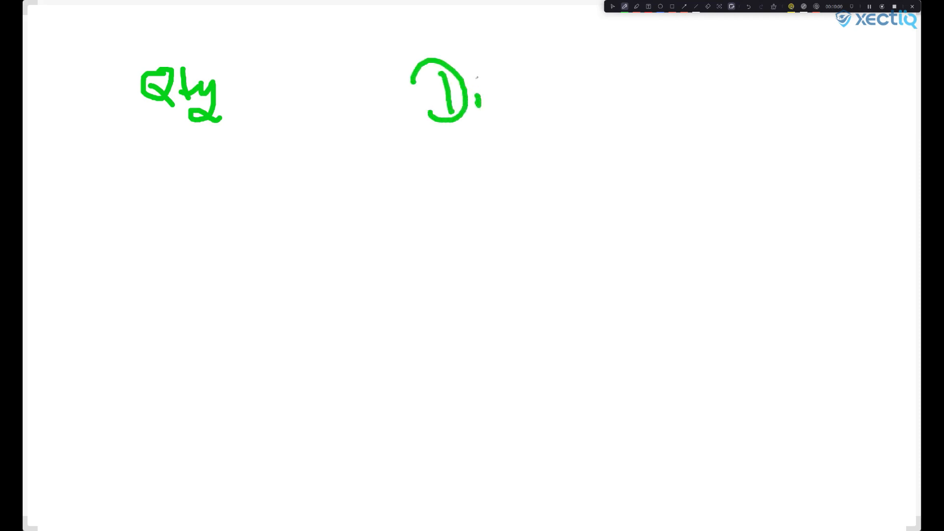
click(476, 80)
mouse_move(509, 81)
mouse_down()
mouse_move(483, 111)
mouse_move(539, 109)
mouse_move(583, 90)
mouse_move(615, 102)
mouse_up()
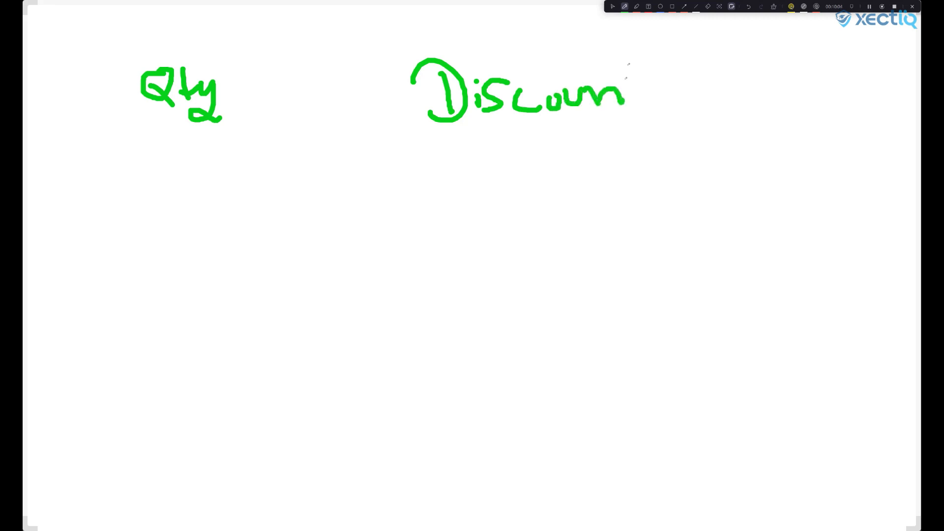
drag(628, 48, 648, 115)
drag(610, 72, 694, 73)
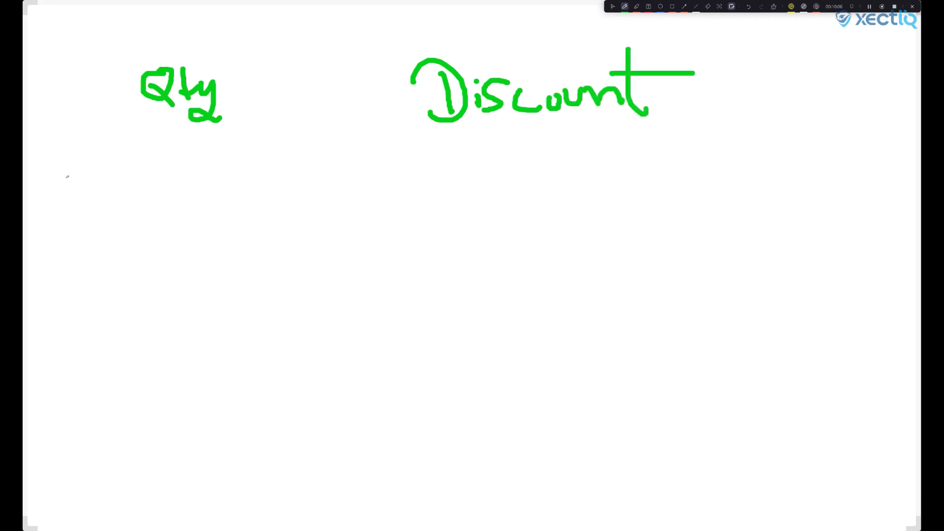
Step: Write the rows >=50 → 30% and >=30 → 20% under the headings
mouse_move(93, 173)
mouse_down()
mouse_move(141, 196)
mouse_move(102, 222)
mouse_up()
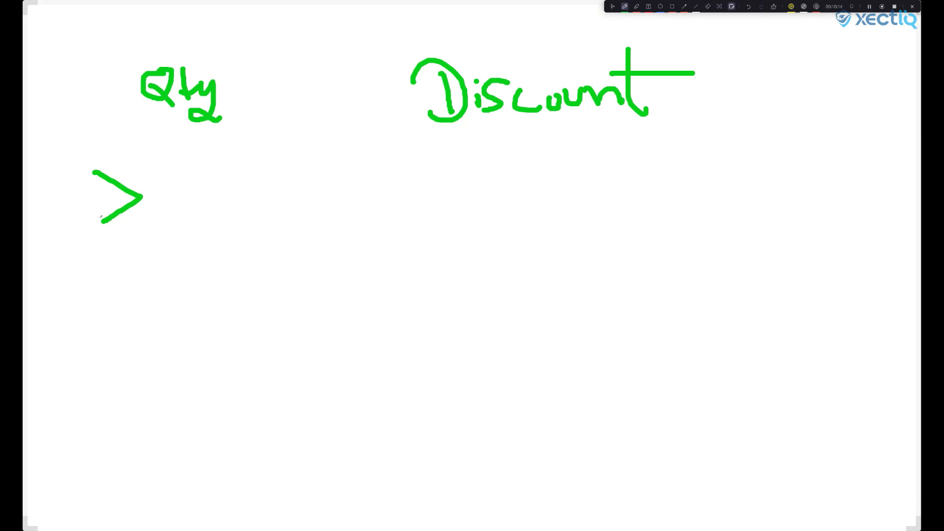
mouse_move(154, 203)
mouse_down()
mouse_move(175, 200)
mouse_move(176, 220)
mouse_up()
mouse_move(194, 187)
mouse_down()
mouse_move(208, 183)
mouse_move(189, 216)
mouse_move(217, 209)
mouse_move(222, 192)
mouse_up()
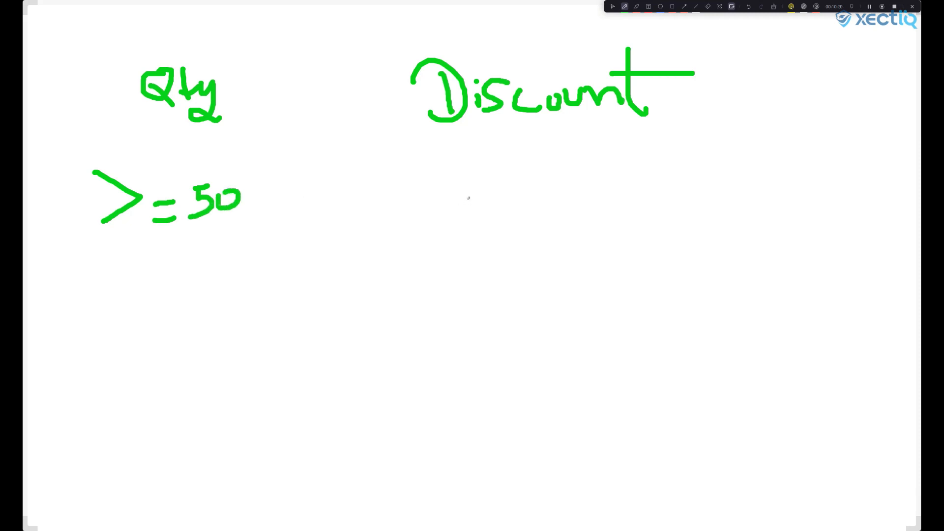
mouse_move(463, 176)
mouse_down()
mouse_move(506, 180)
mouse_move(528, 213)
mouse_move(501, 211)
mouse_up()
mouse_move(570, 179)
mouse_down()
mouse_move(585, 196)
mouse_move(587, 180)
mouse_move(609, 168)
mouse_move(609, 214)
mouse_move(634, 197)
mouse_up()
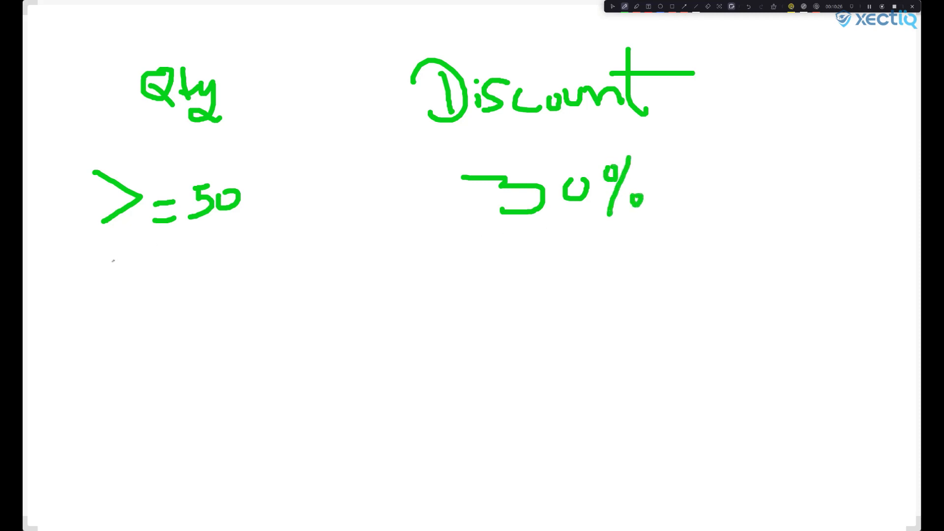
mouse_move(103, 260)
mouse_down()
mouse_move(141, 279)
mouse_move(113, 315)
mouse_up()
mouse_move(157, 285)
mouse_down()
mouse_move(175, 294)
mouse_move(217, 285)
mouse_move(203, 303)
mouse_up()
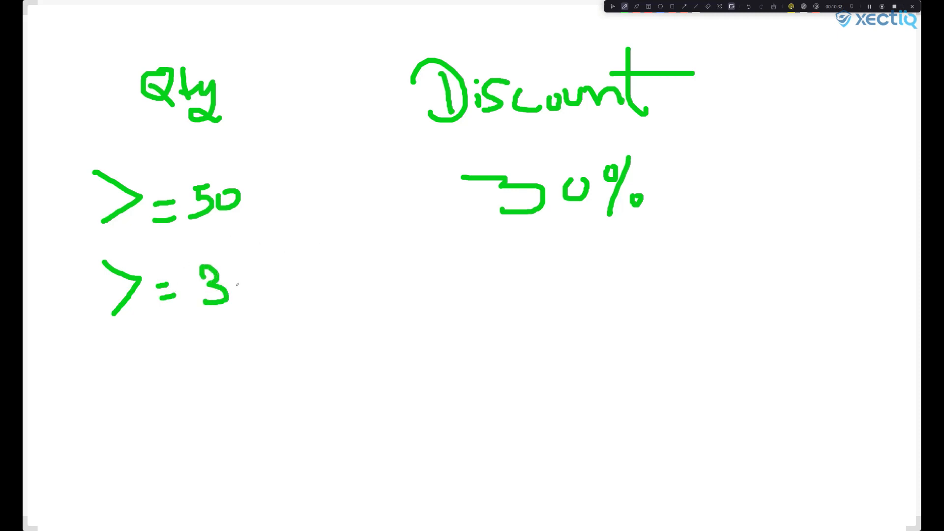
mouse_move(248, 268)
mouse_down()
mouse_move(251, 290)
mouse_move(247, 268)
mouse_up()
mouse_move(507, 274)
mouse_down()
mouse_move(514, 260)
mouse_move(559, 304)
mouse_up()
mouse_move(569, 280)
mouse_down()
mouse_move(569, 296)
mouse_move(570, 278)
mouse_move(594, 264)
mouse_move(601, 303)
mouse_move(624, 295)
mouse_move(611, 293)
mouse_up()
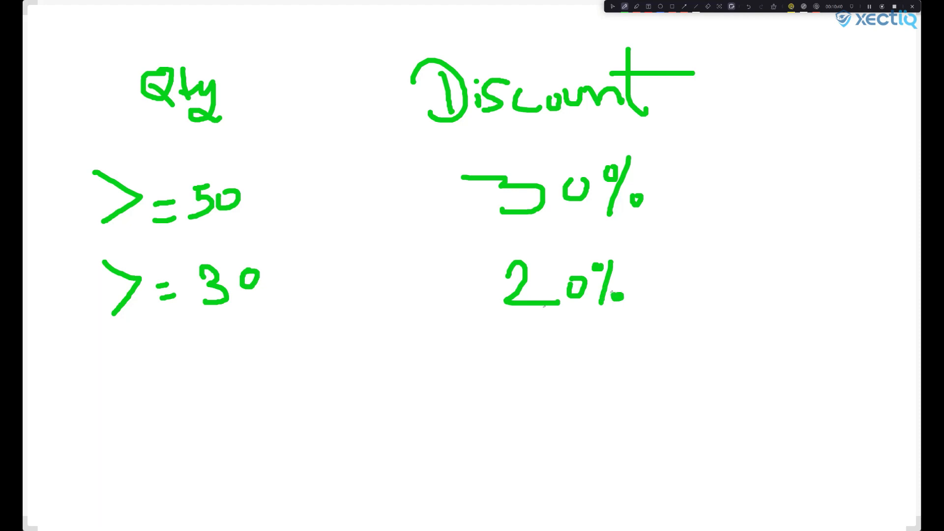
Step: Write the rows >=15 → 10% and <15 → 0, then close the whiteboard
drag(121, 365, 126, 399)
drag(173, 380, 199, 376)
mouse_move(182, 388)
mouse_down()
mouse_move(252, 386)
mouse_move(244, 384)
mouse_move(279, 353)
mouse_up()
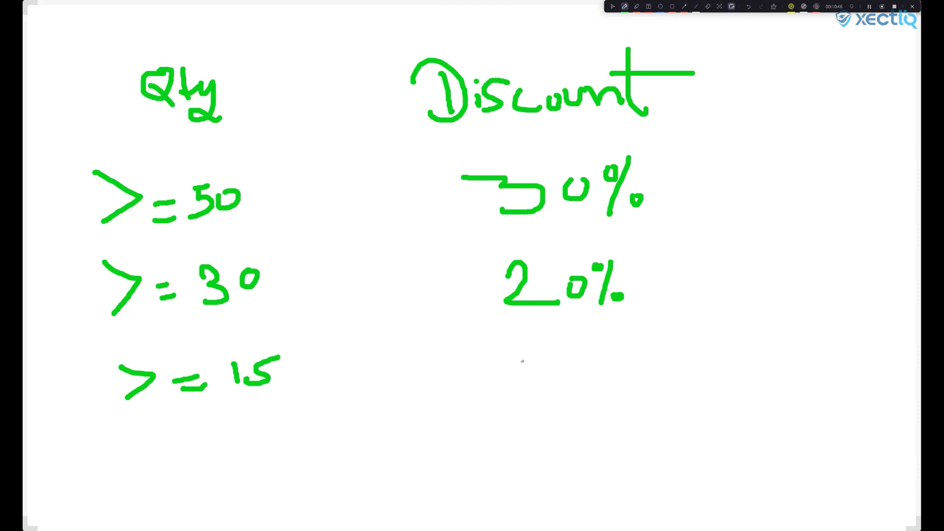
mouse_move(522, 363)
mouse_down()
mouse_move(528, 392)
mouse_move(561, 364)
mouse_up()
mouse_move(590, 355)
mouse_down()
mouse_move(597, 386)
mouse_move(620, 379)
mouse_up()
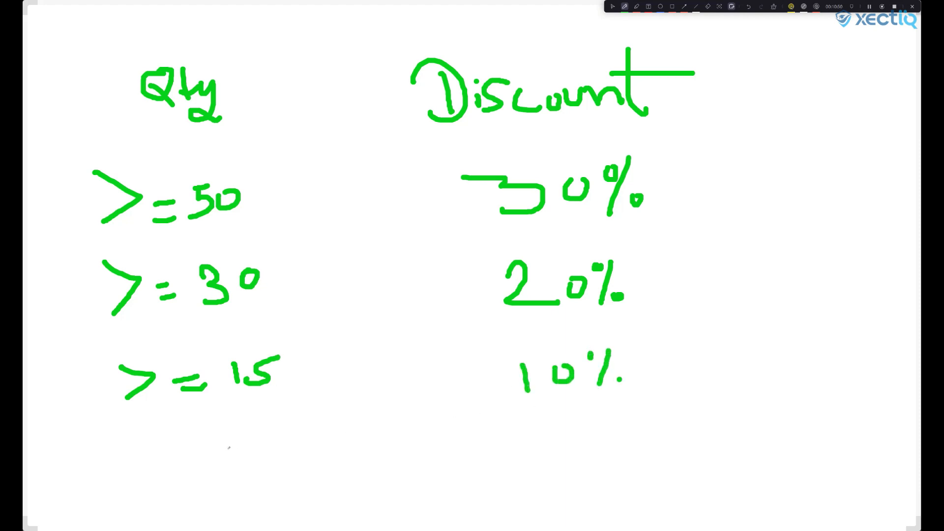
mouse_move(195, 446)
mouse_down()
mouse_move(164, 465)
mouse_move(229, 484)
mouse_move(269, 460)
mouse_up()
drag(266, 471, 290, 442)
mouse_move(576, 446)
mouse_down()
mouse_move(556, 463)
mouse_move(594, 457)
mouse_move(574, 447)
mouse_up()
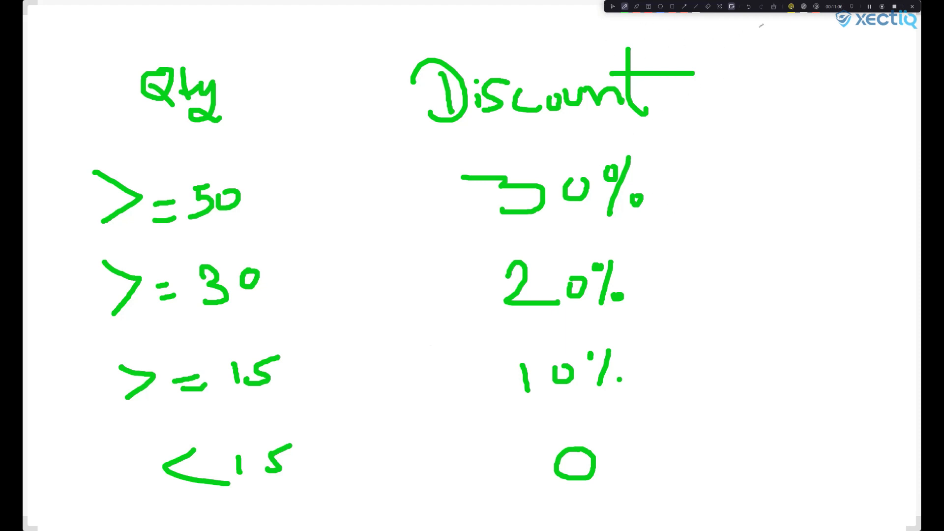
click(732, 7)
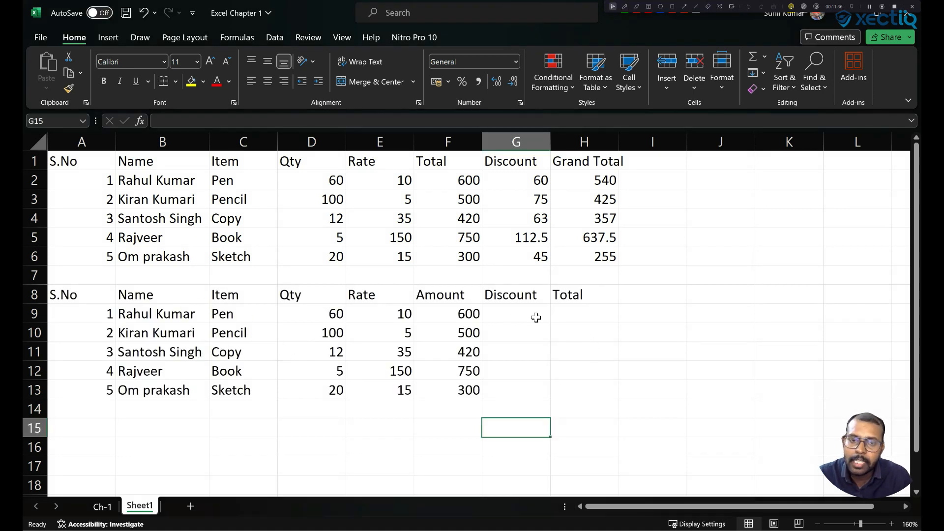
Step: Select G9, briefly reopen the discount-table whiteboard, then return to the spreadsheet
click(514, 315)
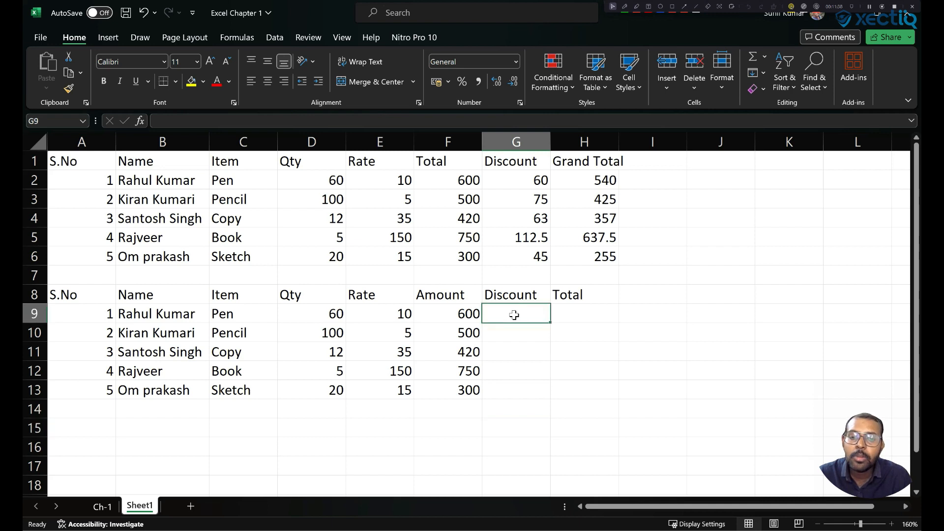
click(731, 6)
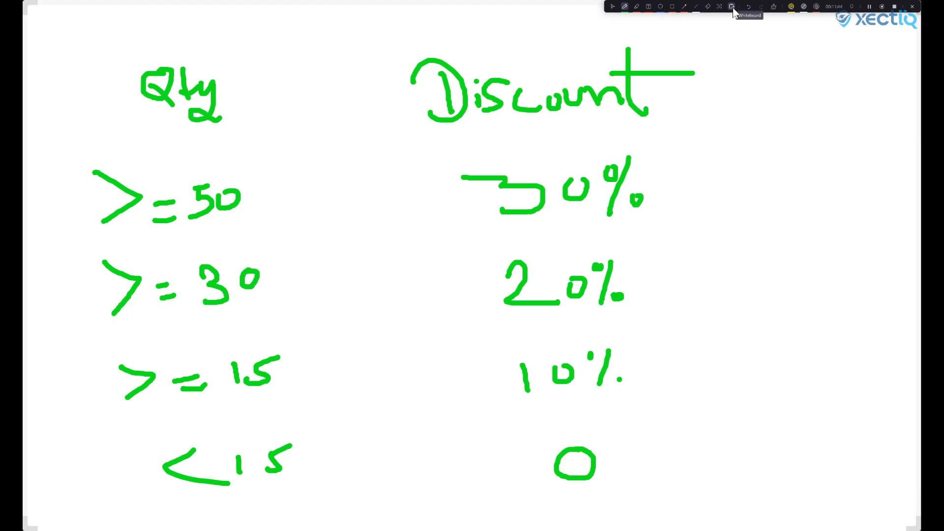
click(732, 7)
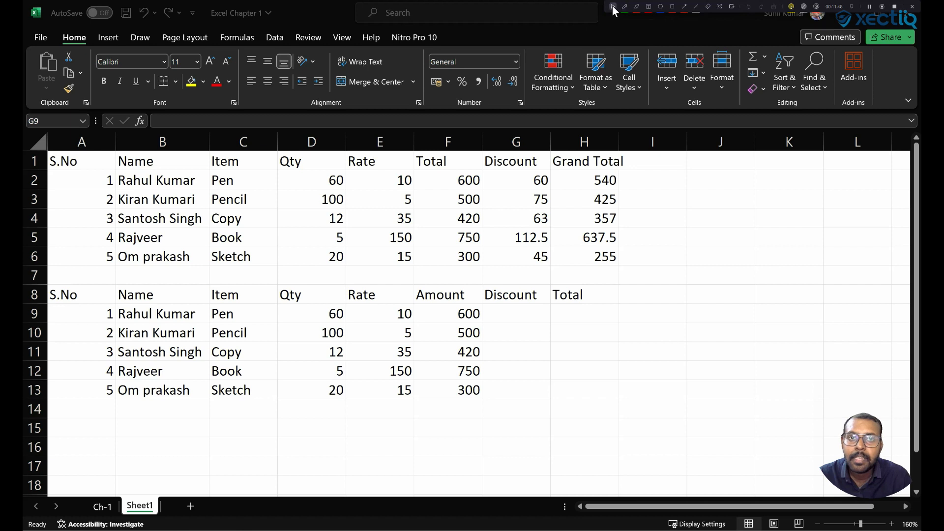
Step: Start G9's formula as =if(D9>=50,F9*30% for the 30% tier
click(501, 313)
double_click(502, 313)
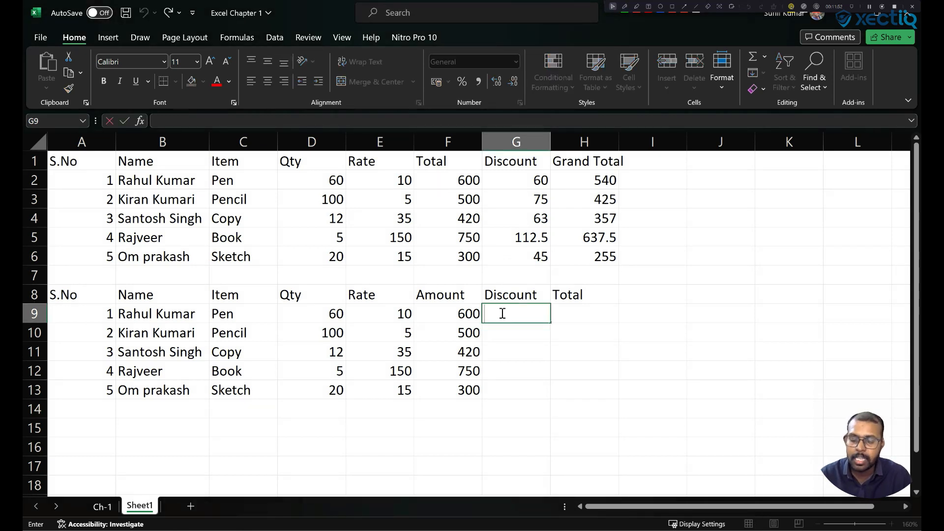
text(=if)
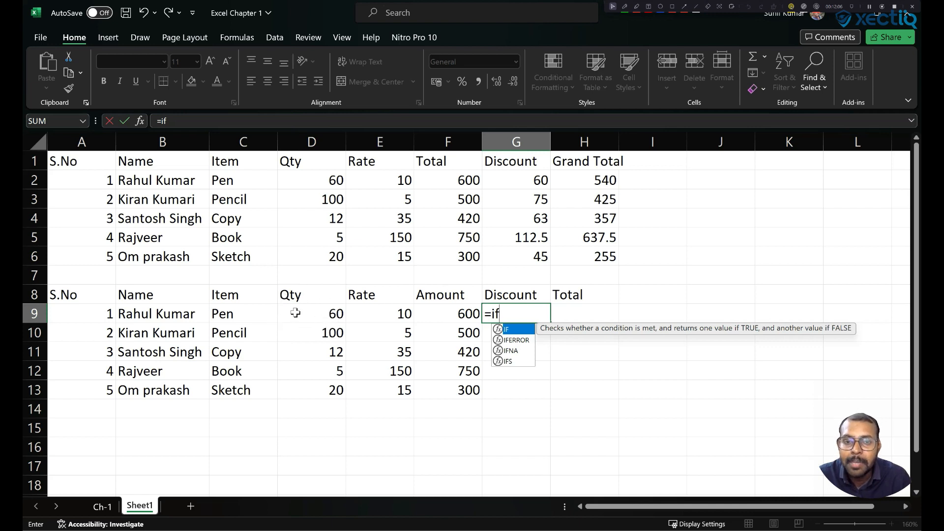
text(|()
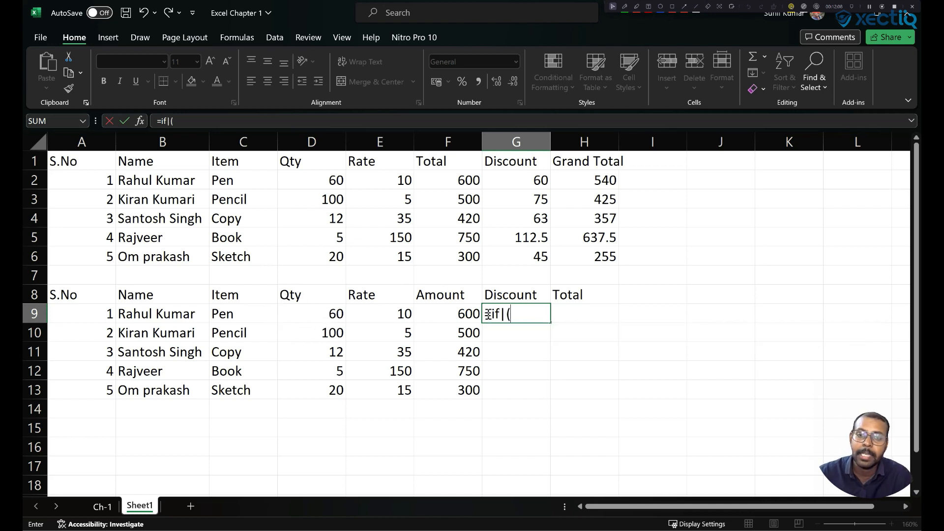
key(BackSpace)
key(BackSpace)
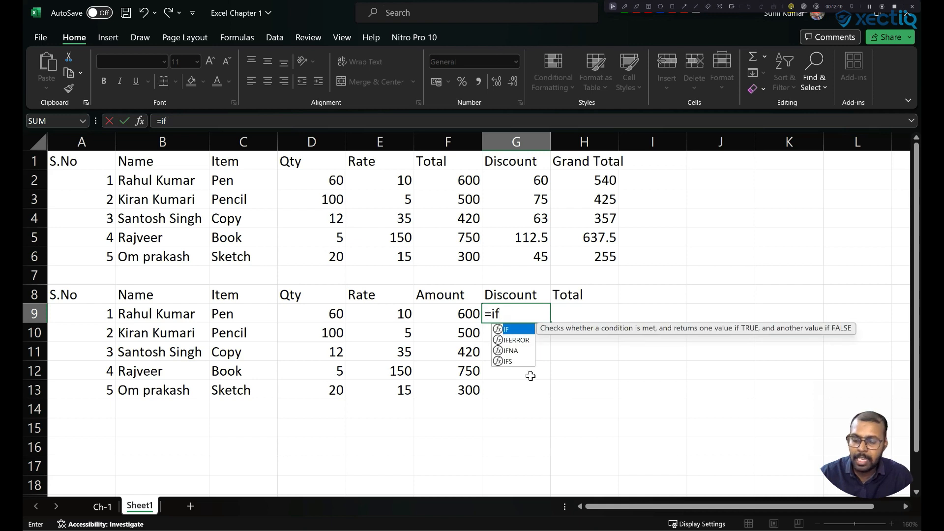
text(()
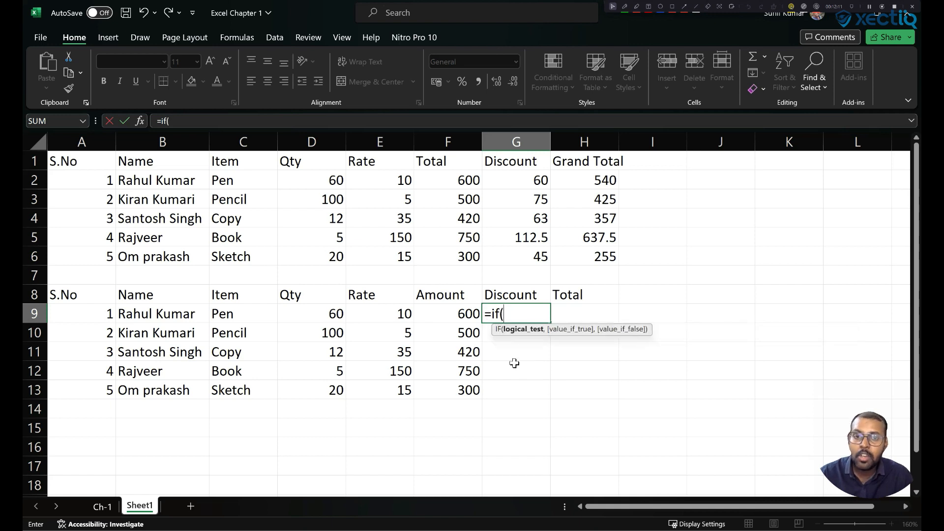
click(318, 313)
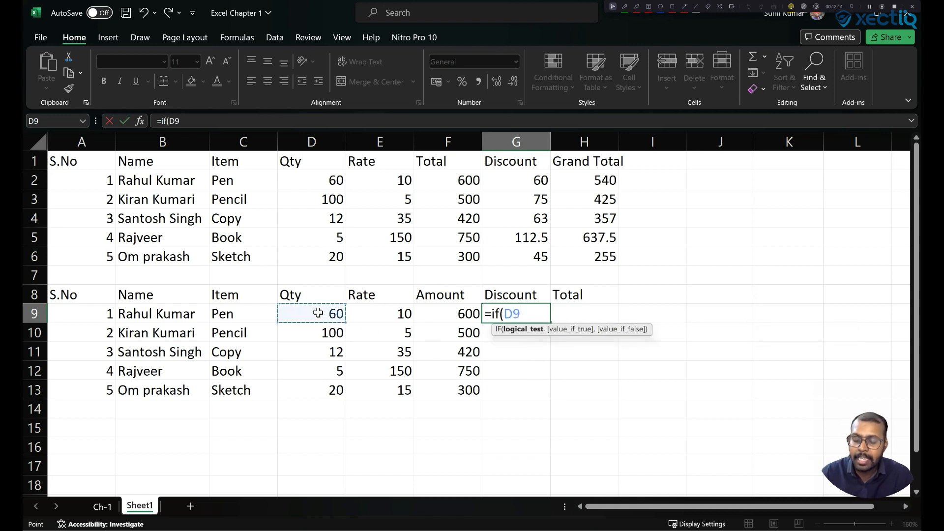
text(>)
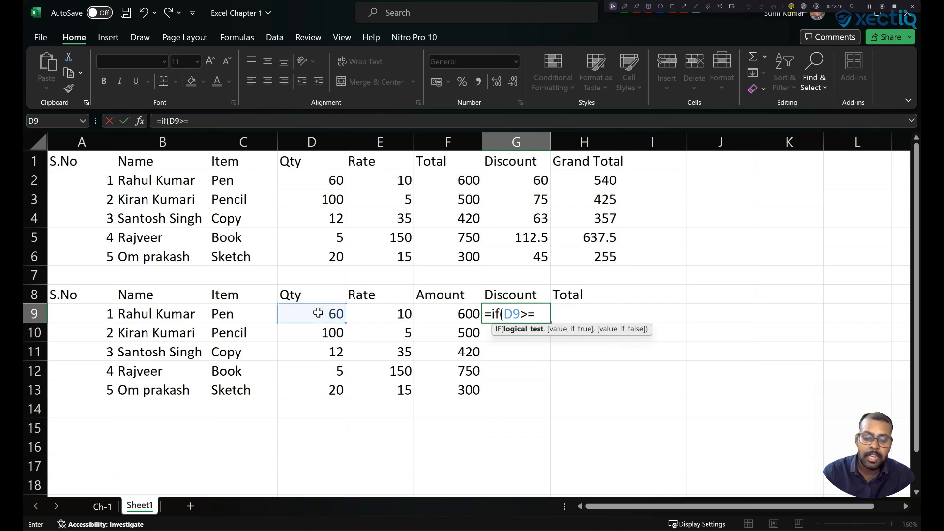
text(=50,)
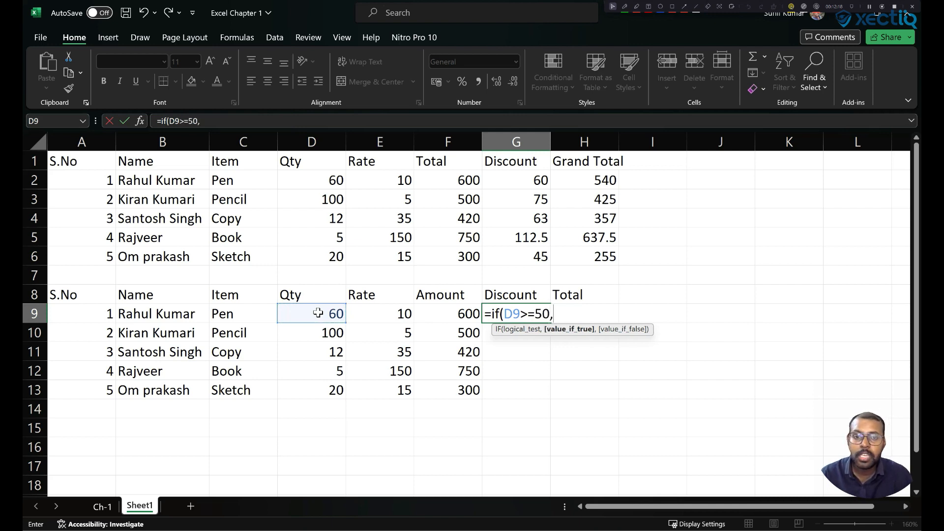
click(459, 314)
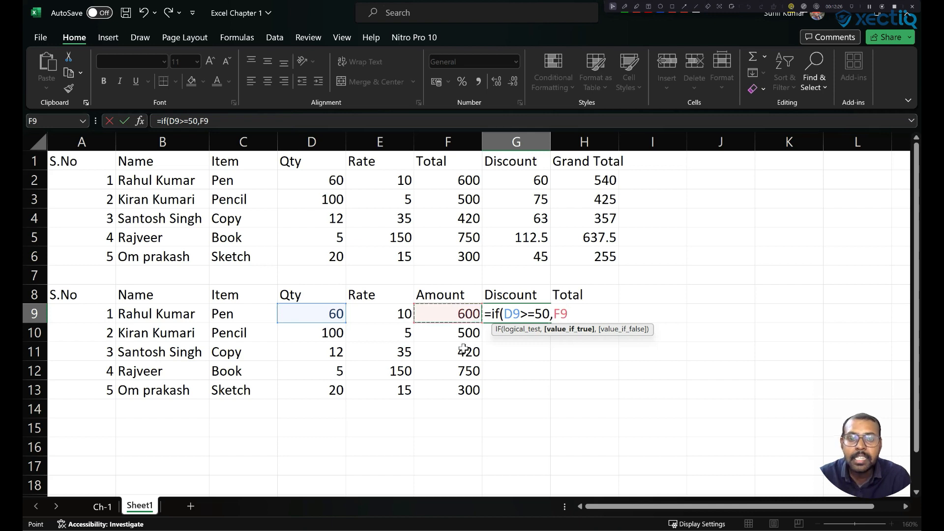
text(*)
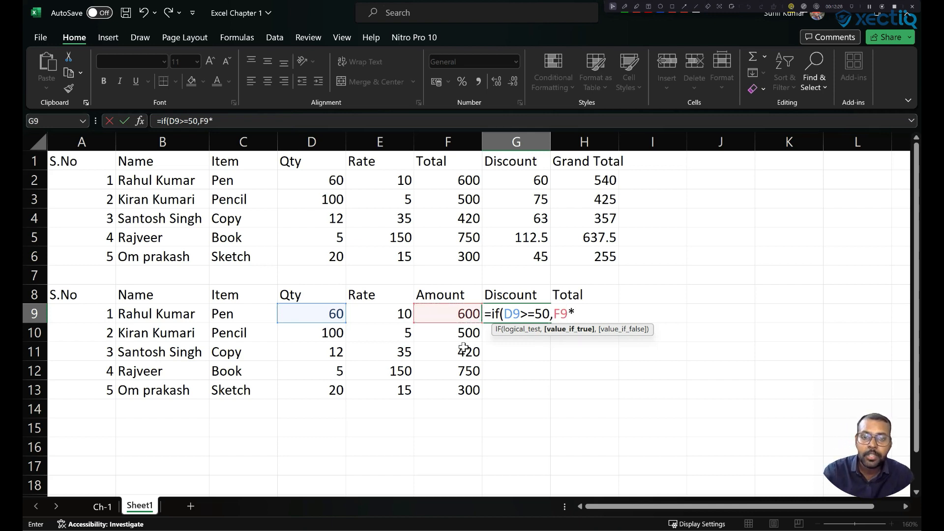
text(30)
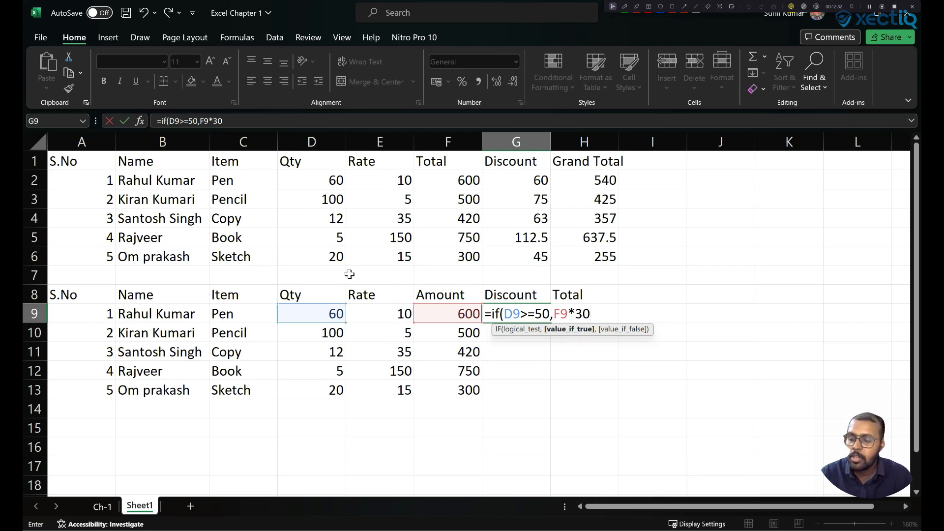
text(%)
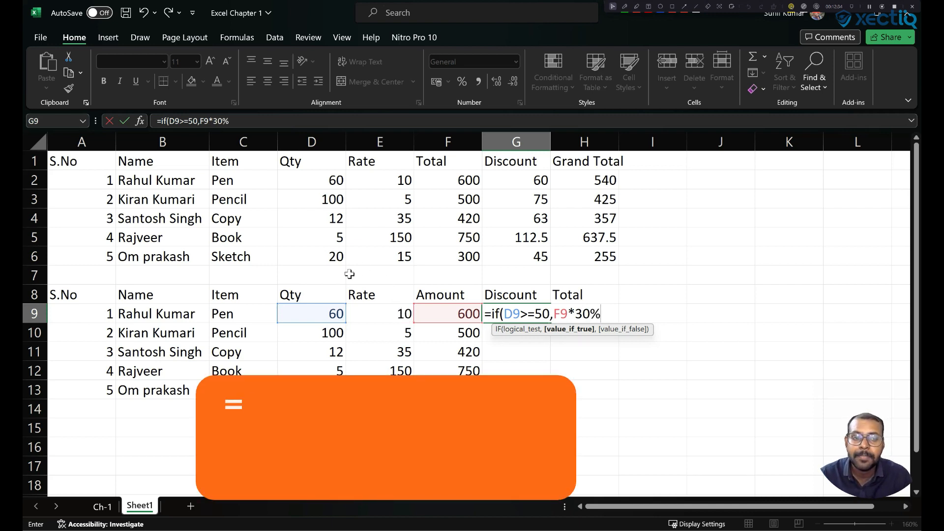
Step: Highlight the D9>=50 condition and the F9*30% result within G9's formula
double_click(521, 314)
drag(523, 314, 543, 315)
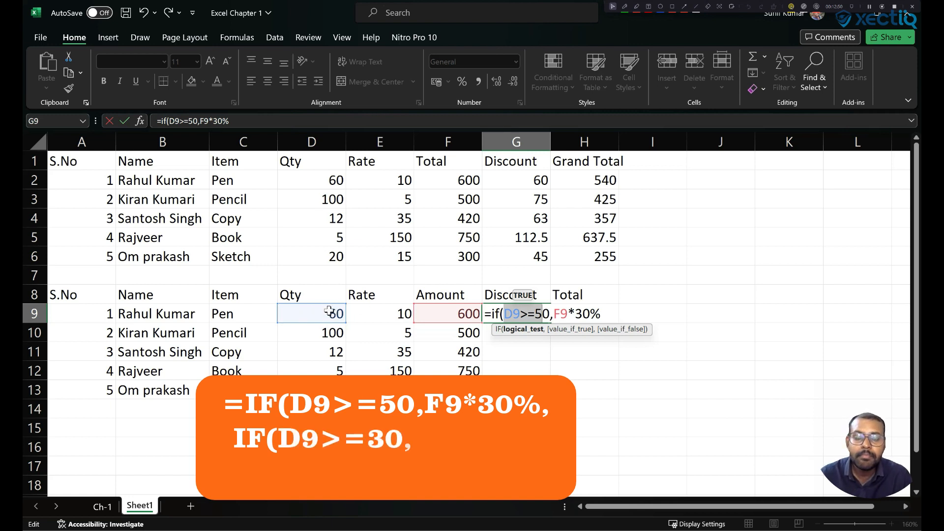
click(539, 315)
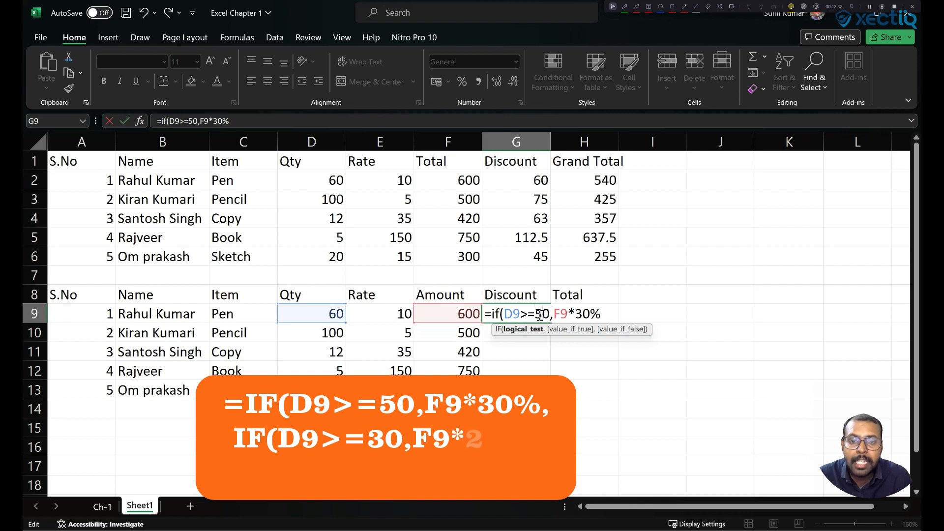
double_click(541, 315)
click(554, 316)
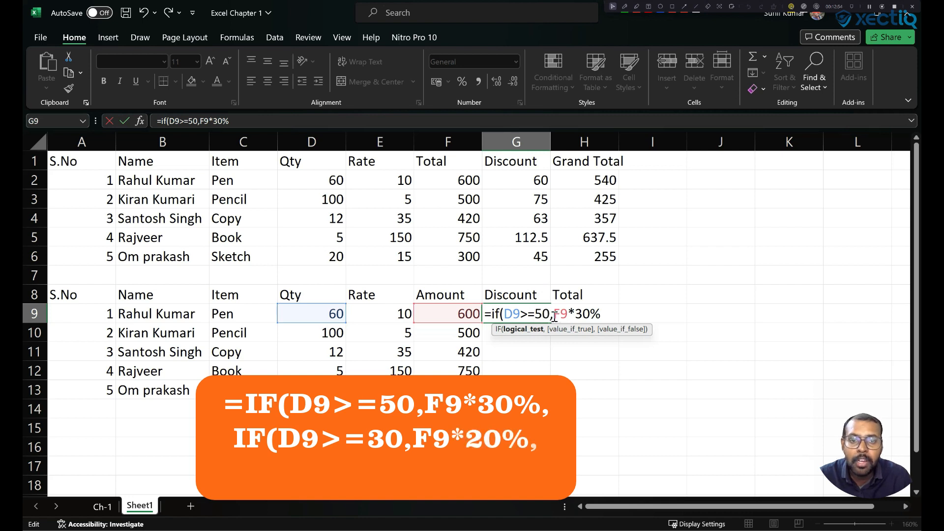
drag(553, 316, 606, 315)
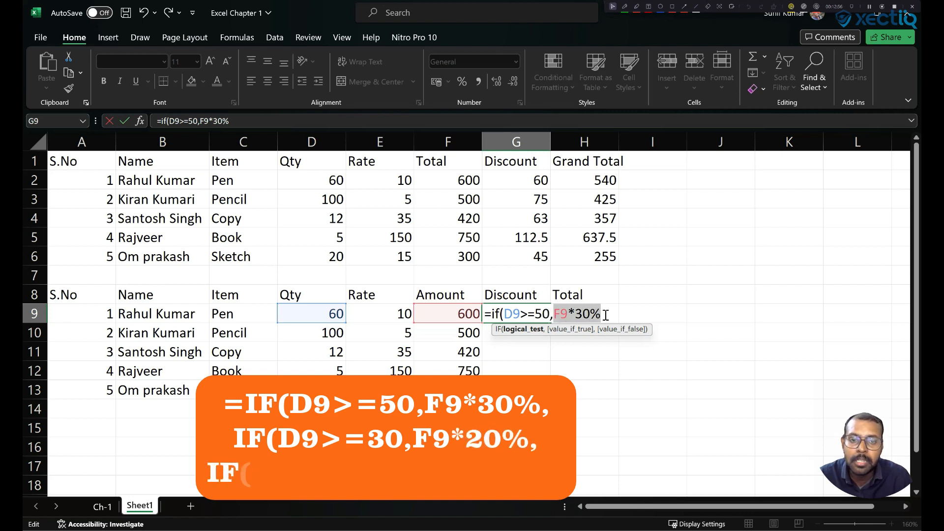
Step: Append ,if( after F9*30% to begin the nested IF
click(606, 315)
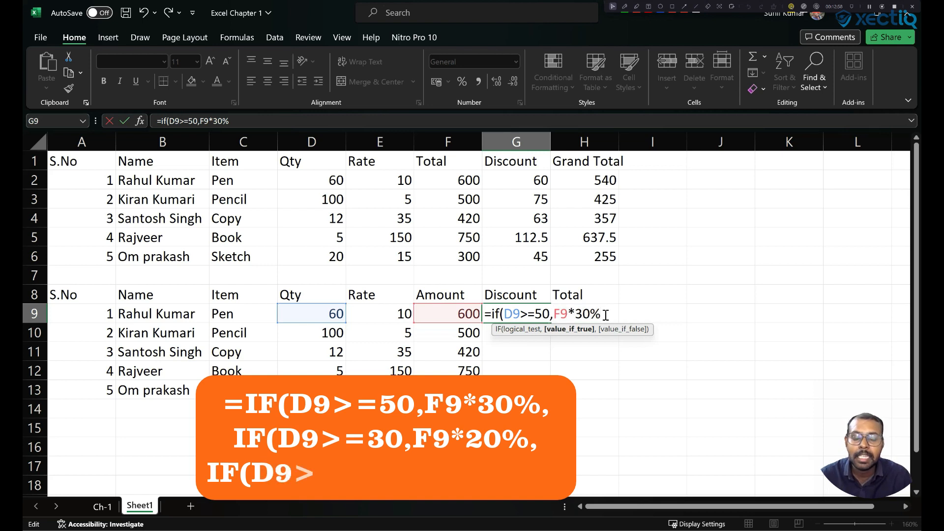
text(,)
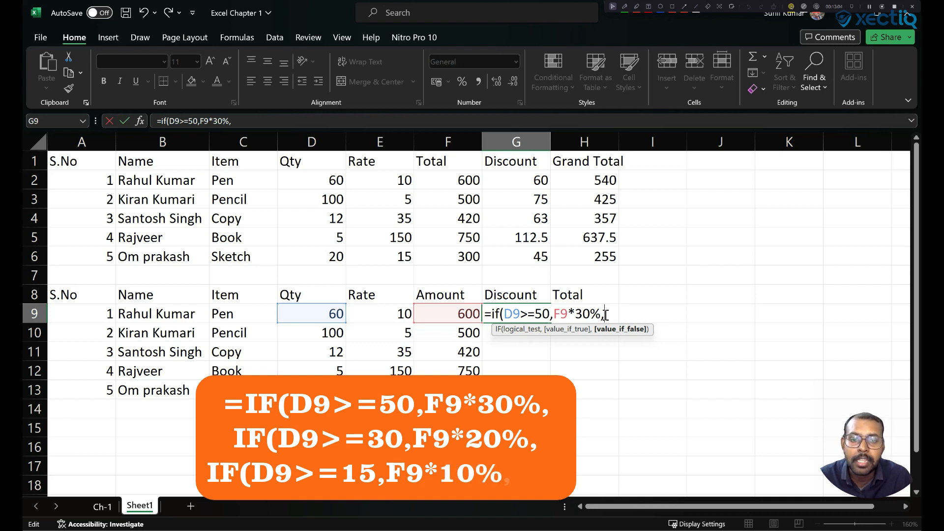
text(if)
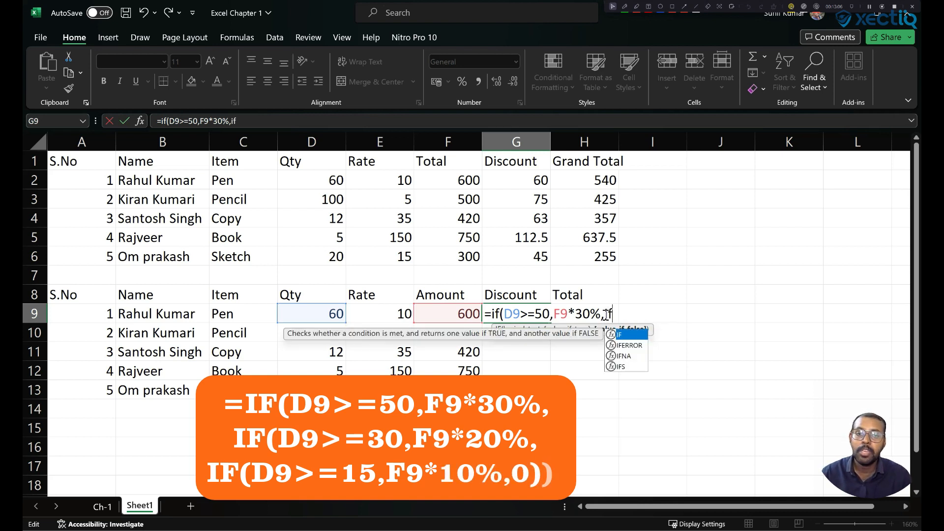
text(()
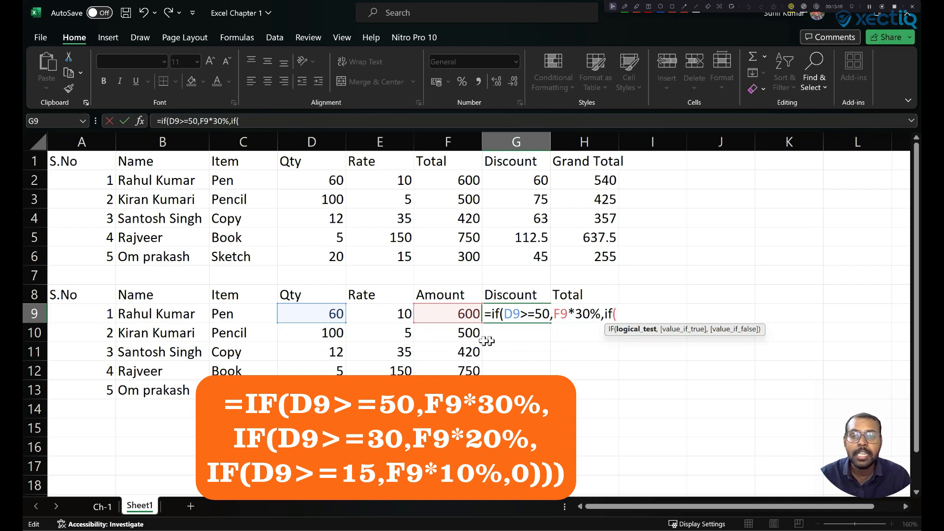
Step: Add the second tier D9>=30 giving F9*20%, then start a third if(
click(333, 313)
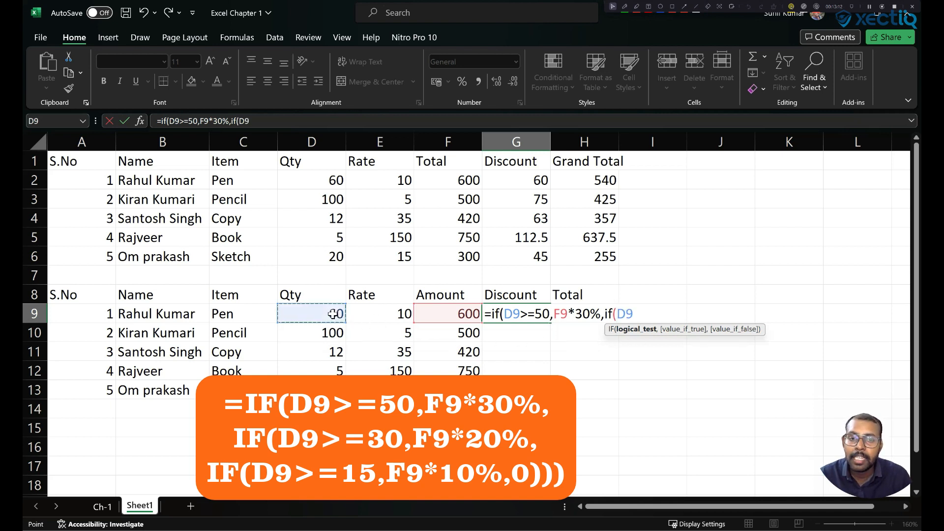
text(>)
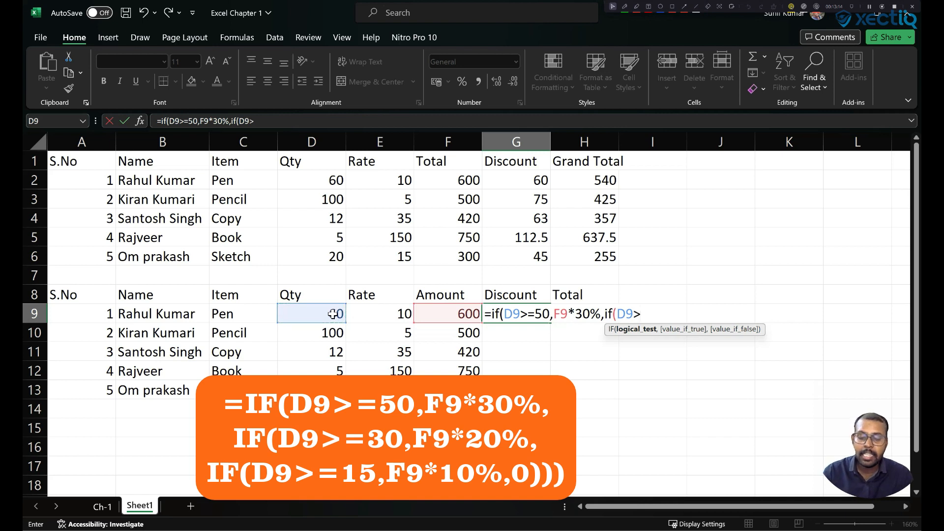
text(=30)
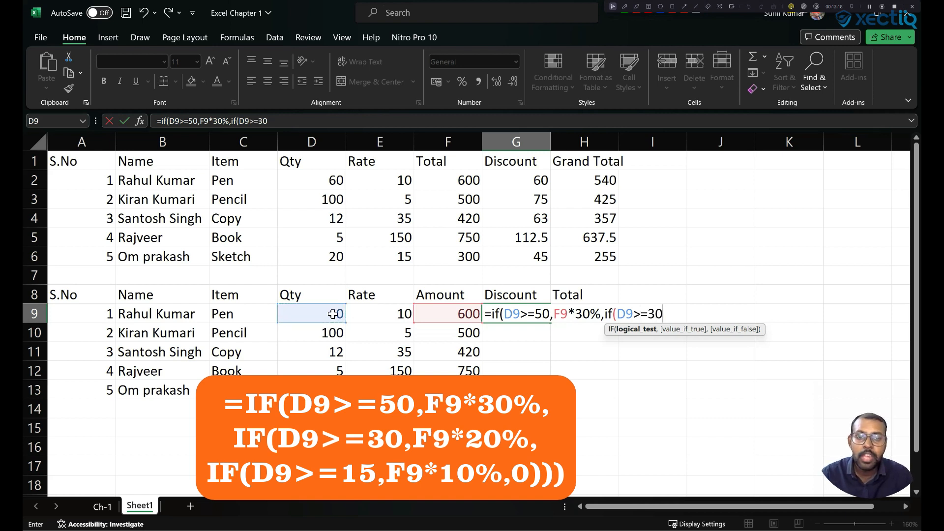
text(2,)
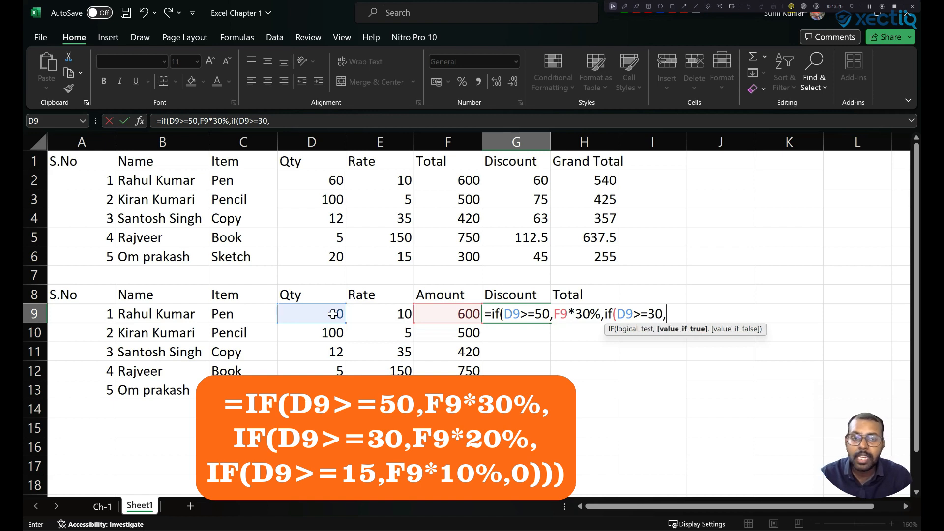
click(437, 318)
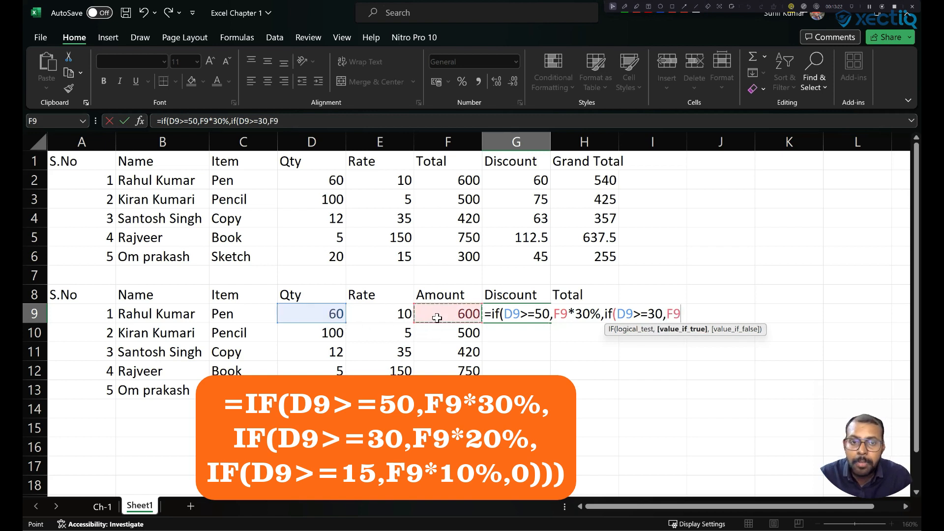
text(*)
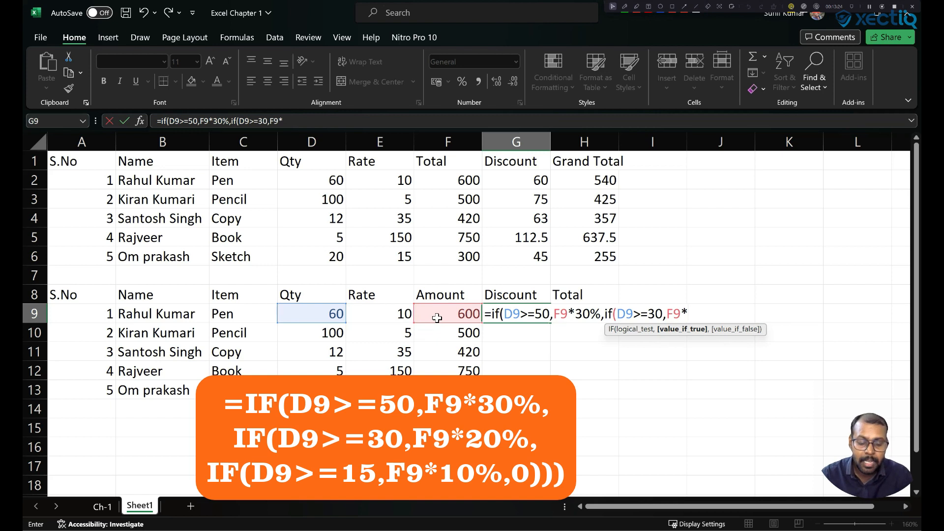
text(20)
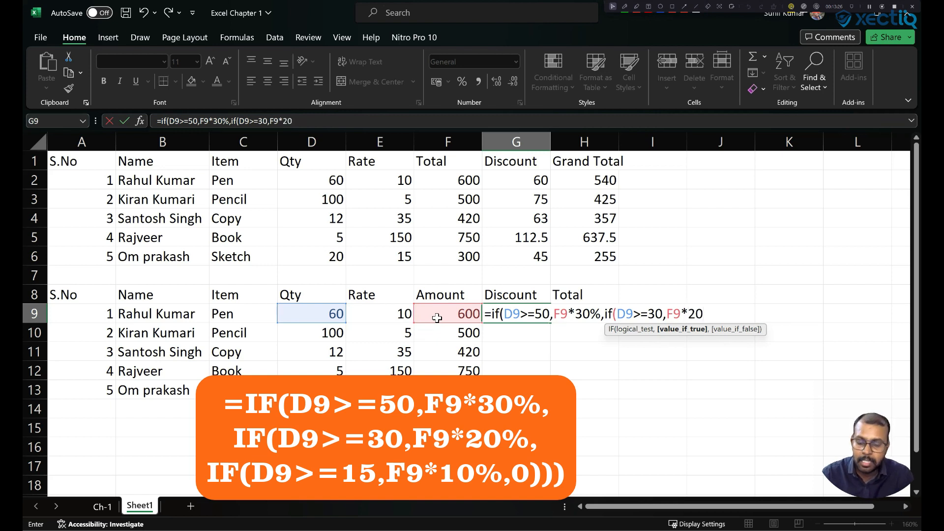
text(%)
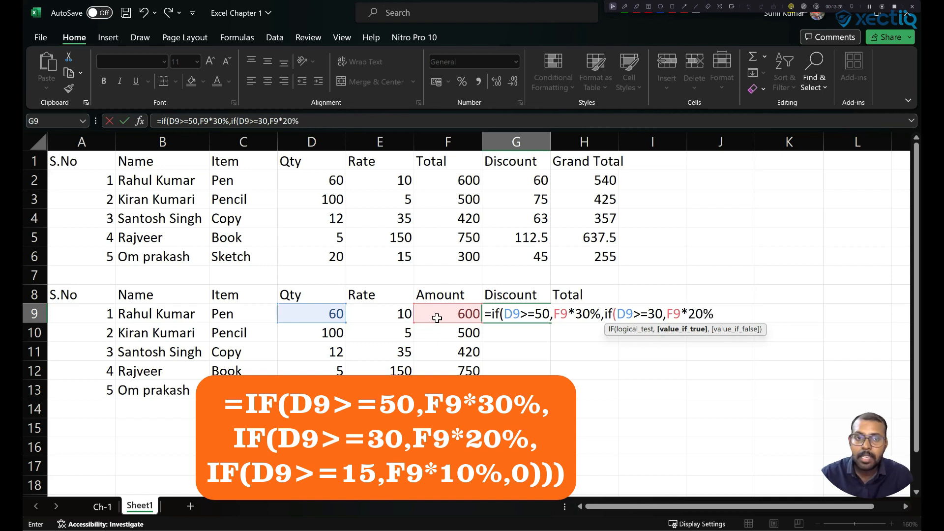
text(,)
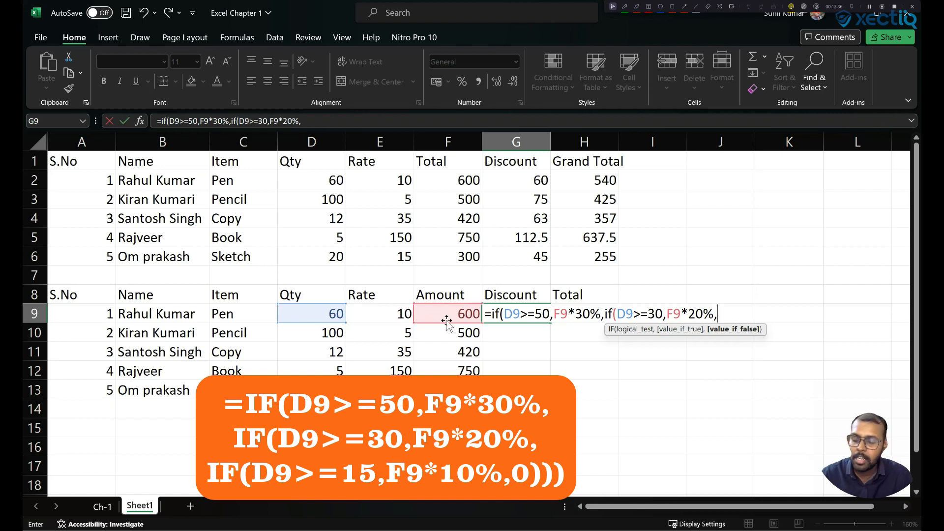
text(if)
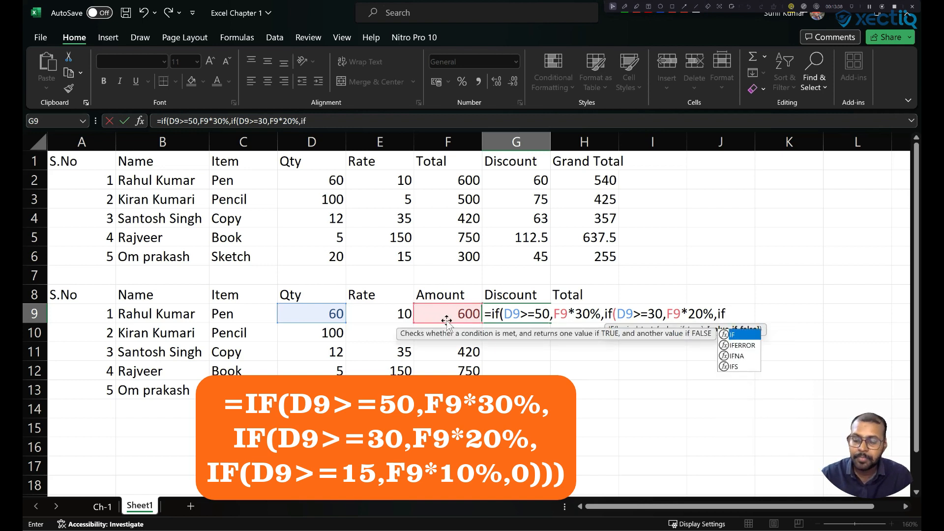
text(()
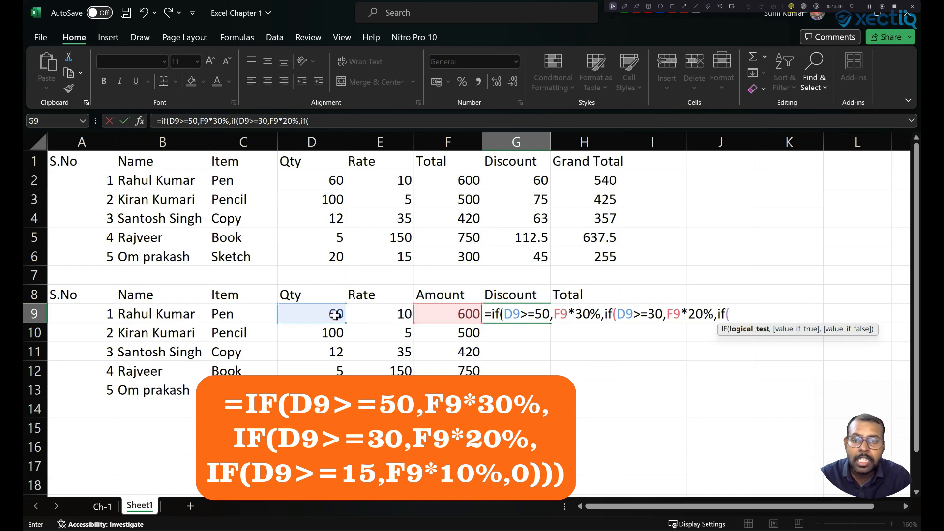
Step: Finish with D9>=15 giving F9*10%, otherwise 0, and close the brackets
click(320, 314)
text(>)
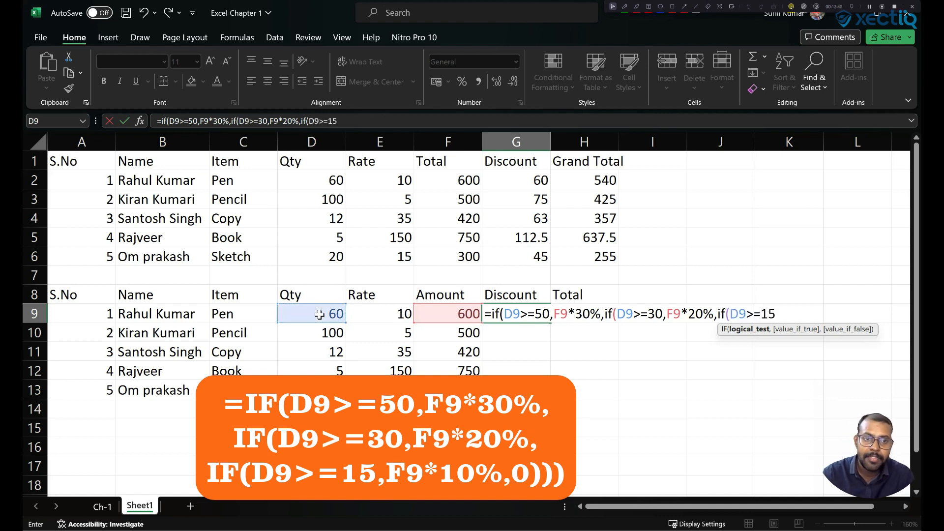
text(=15)
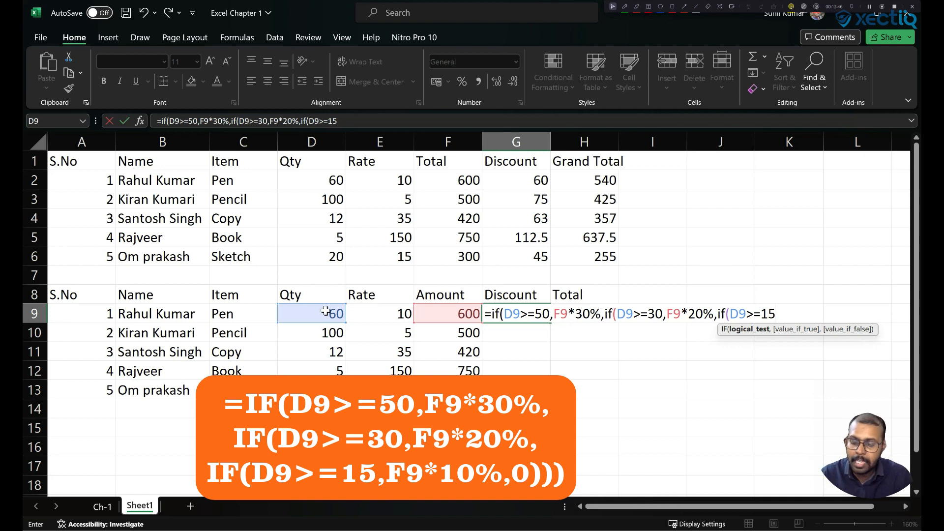
text(,)
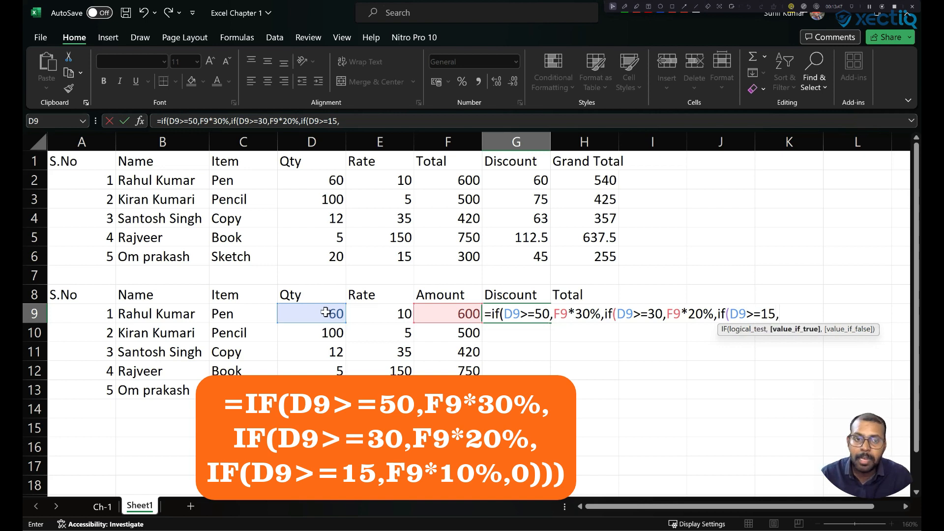
click(457, 315)
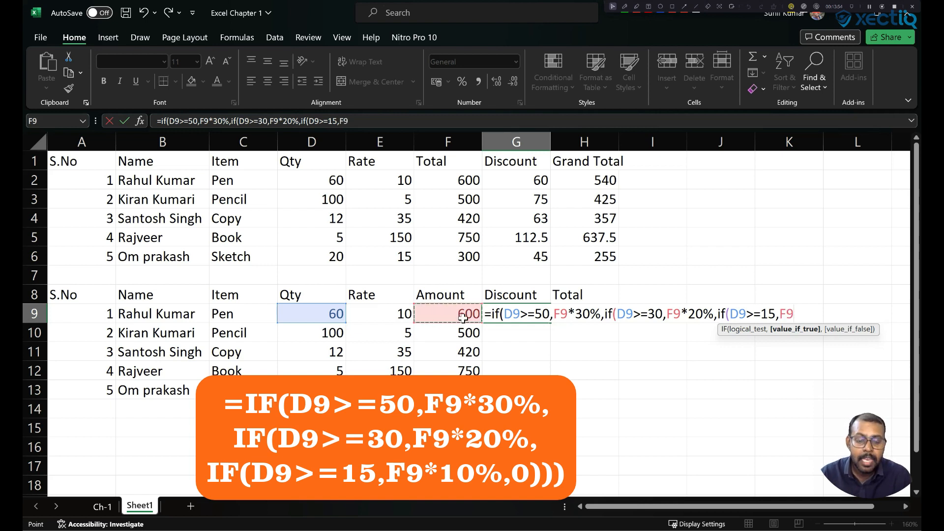
text(*10)
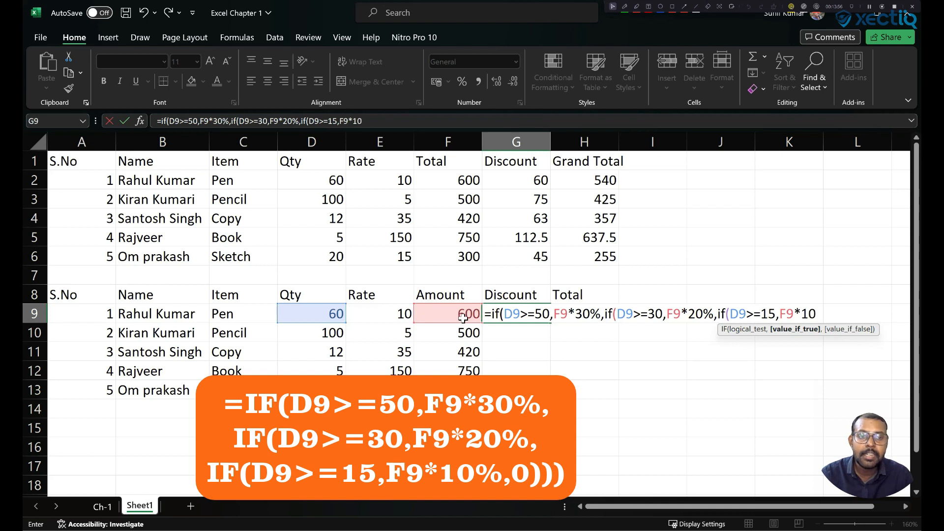
text(%)
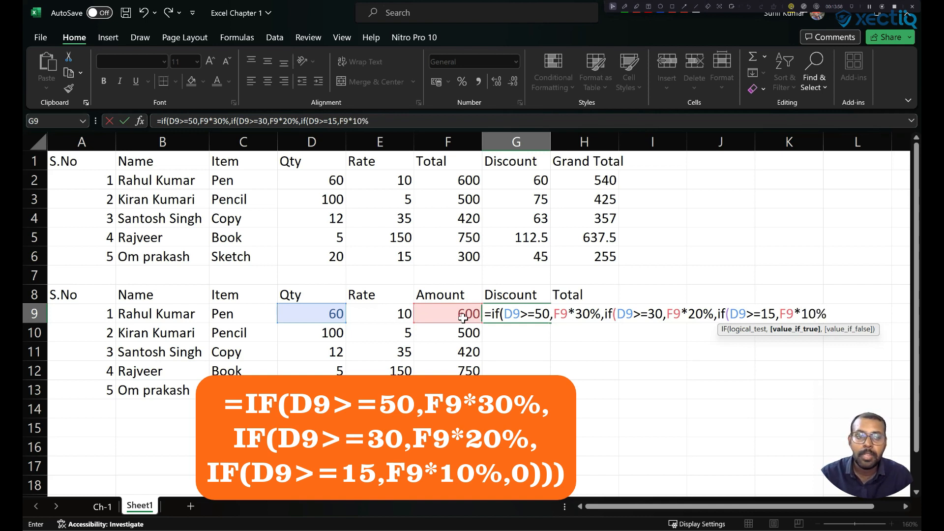
text(,)
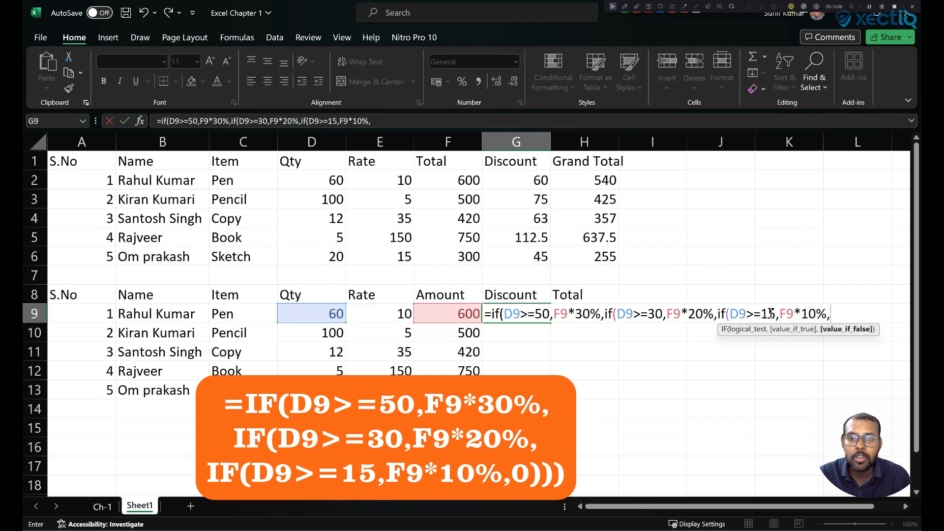
text(0)
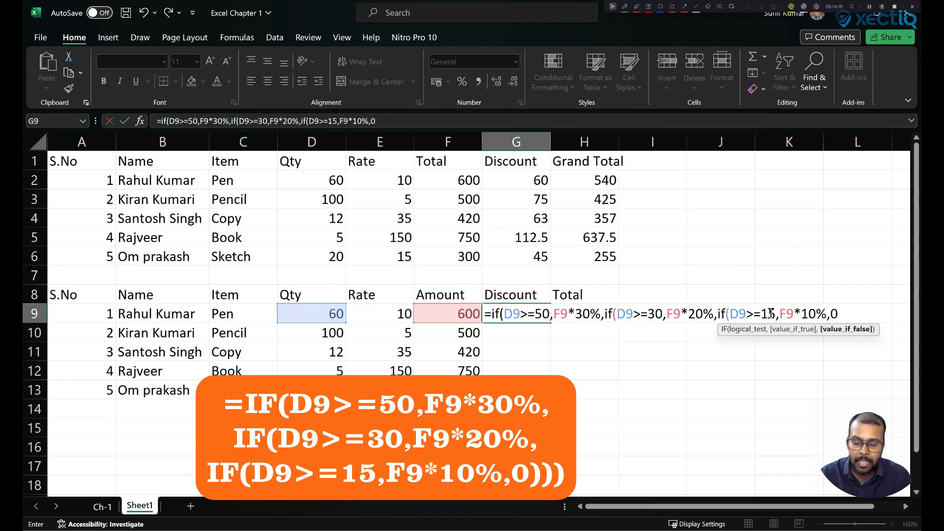
text())
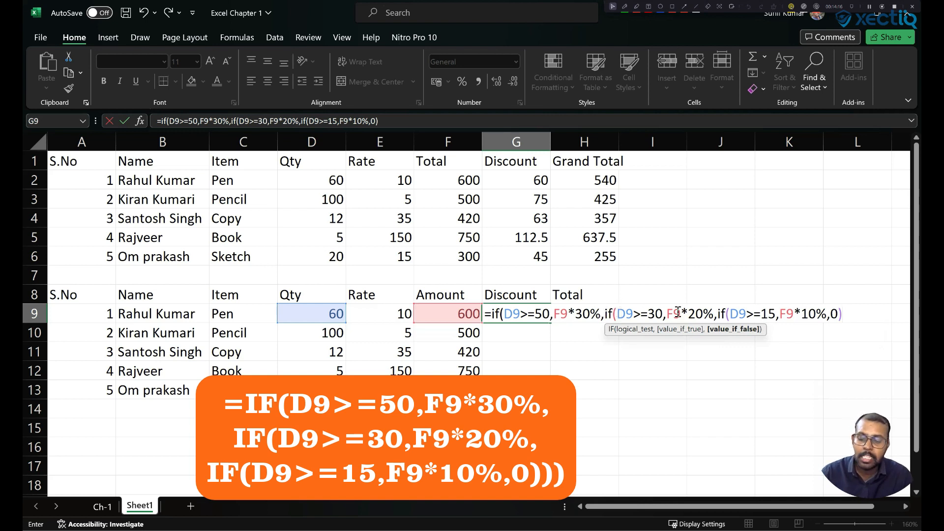
text()))
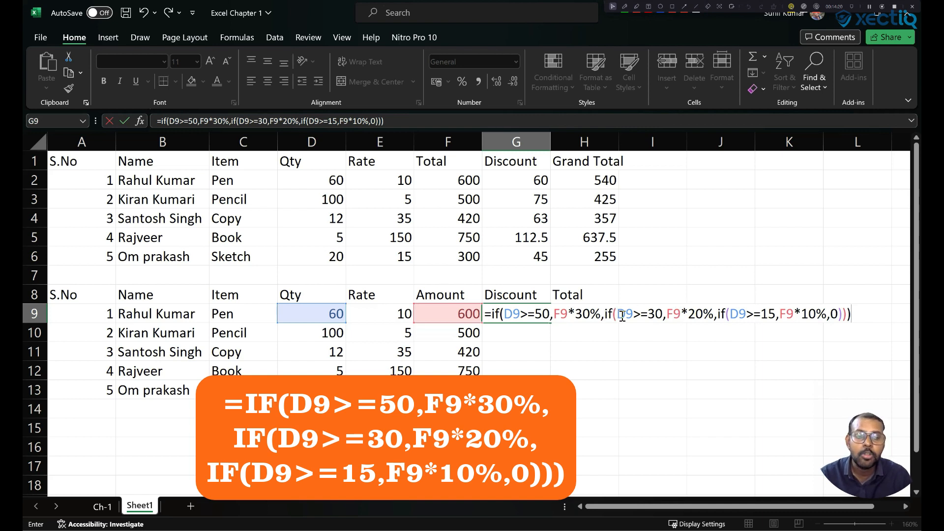
Step: Commit G9's nested IF and fill it to G13, giving discounts 180, 150, 0, 0, 30
key(Return)
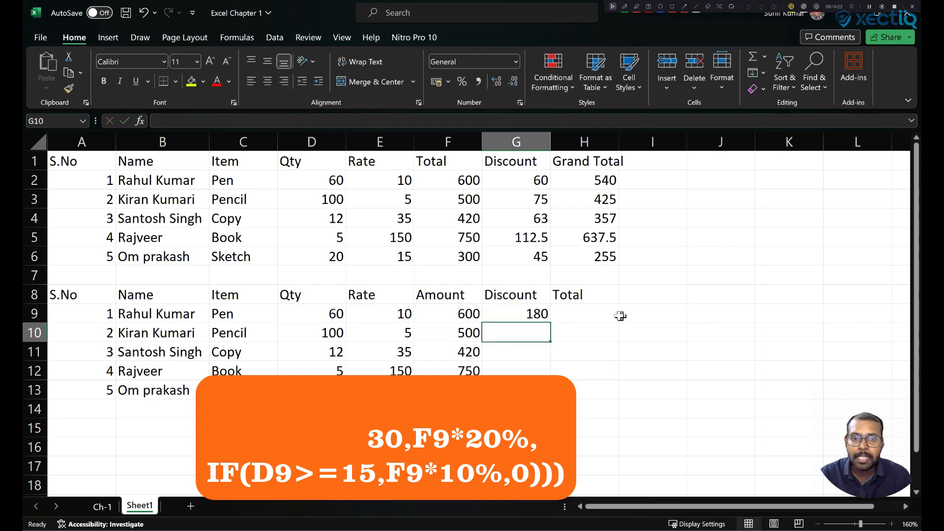
click(538, 313)
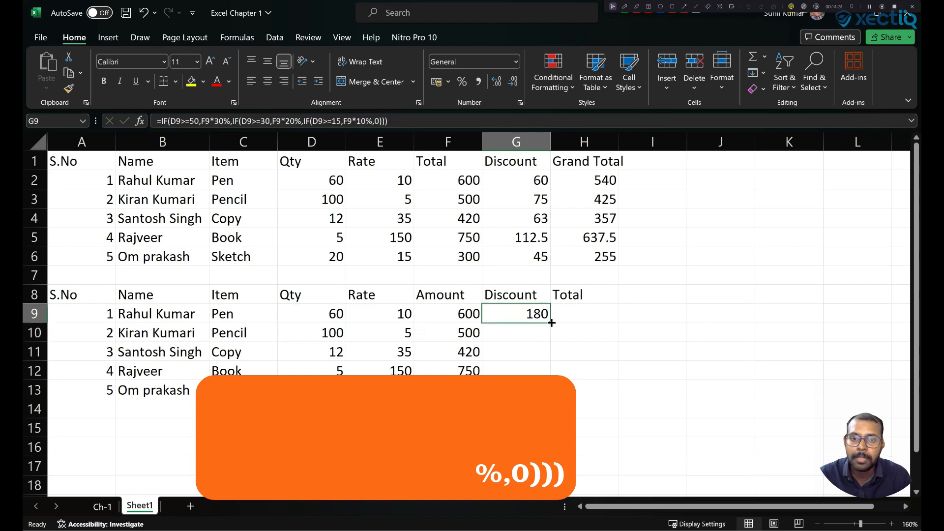
drag(551, 323, 548, 396)
click(571, 348)
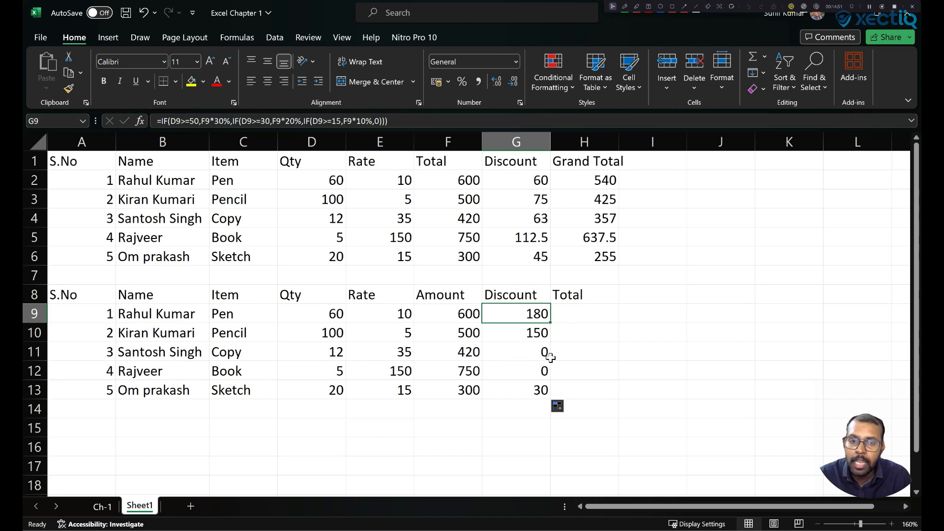
click(339, 374)
Step: Change the Book quantity in D12 to 15
double_click(339, 374)
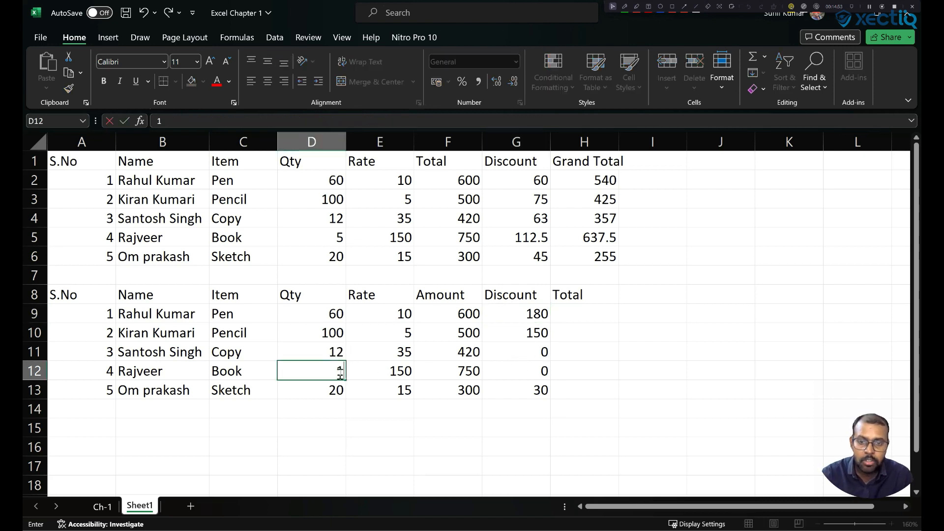
text(1)
click(401, 373)
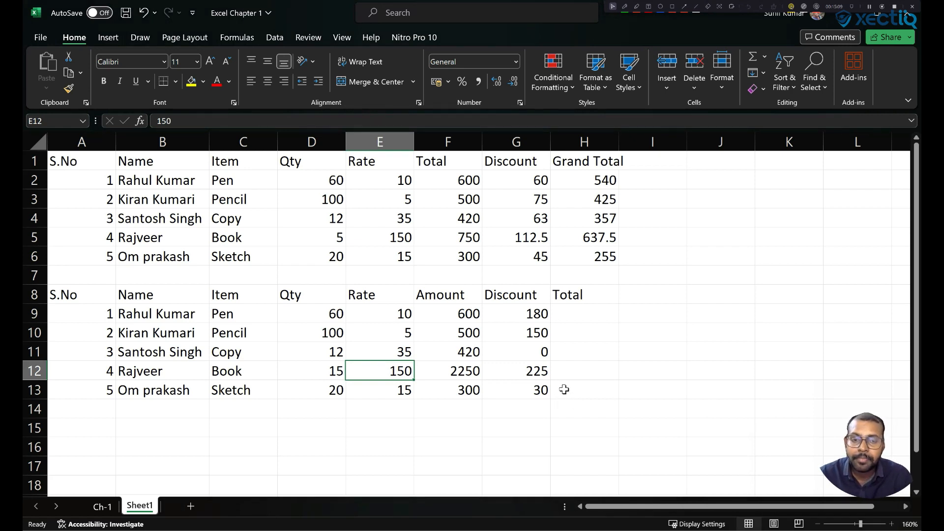
Step: Enter =F9-G9 in H9 and fill it down to H13 for all five totals
click(580, 318)
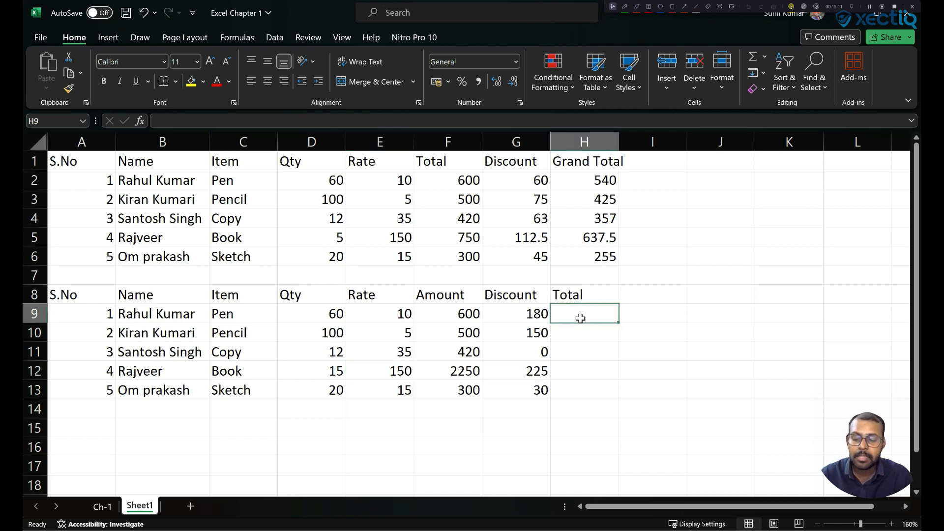
text(=)
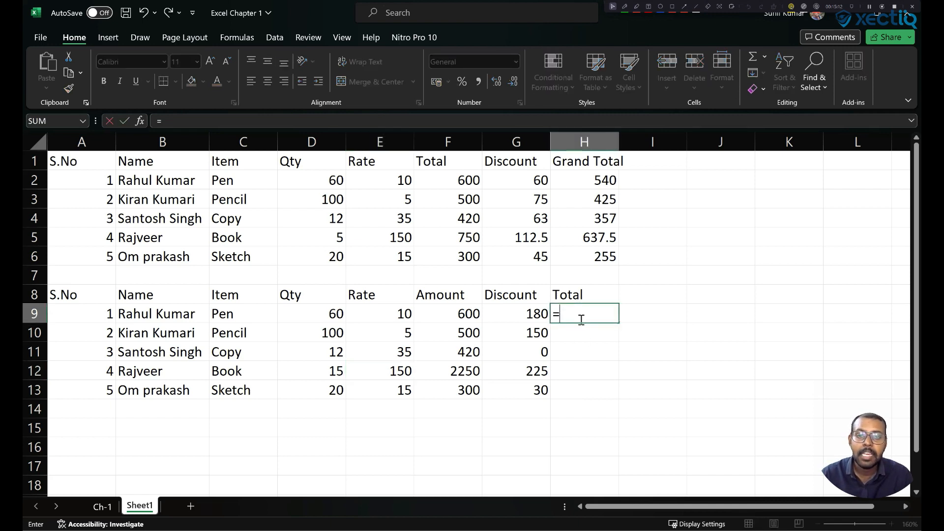
click(462, 315)
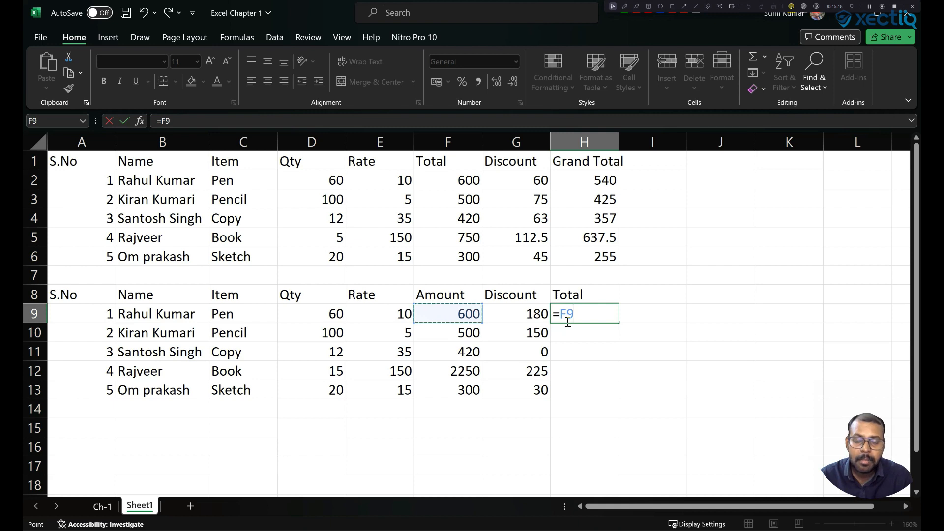
text(-)
click(520, 316)
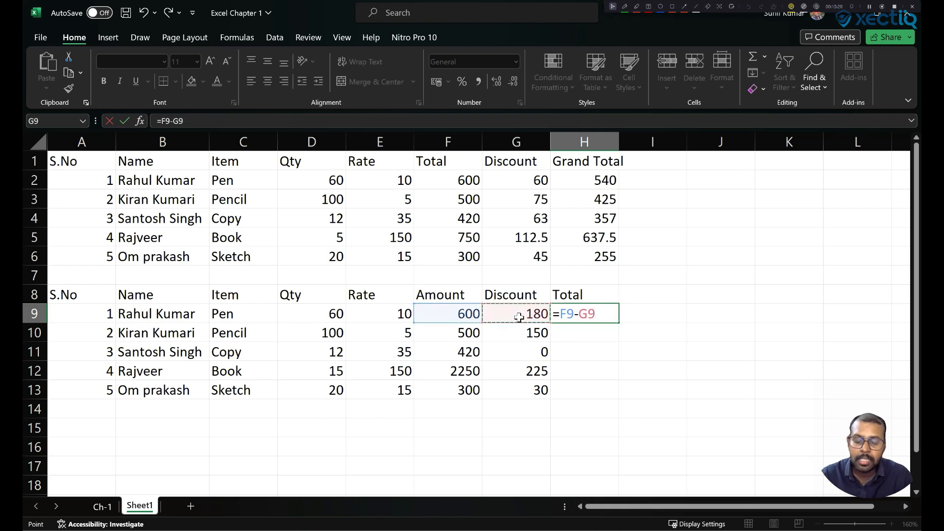
key(Return)
click(610, 316)
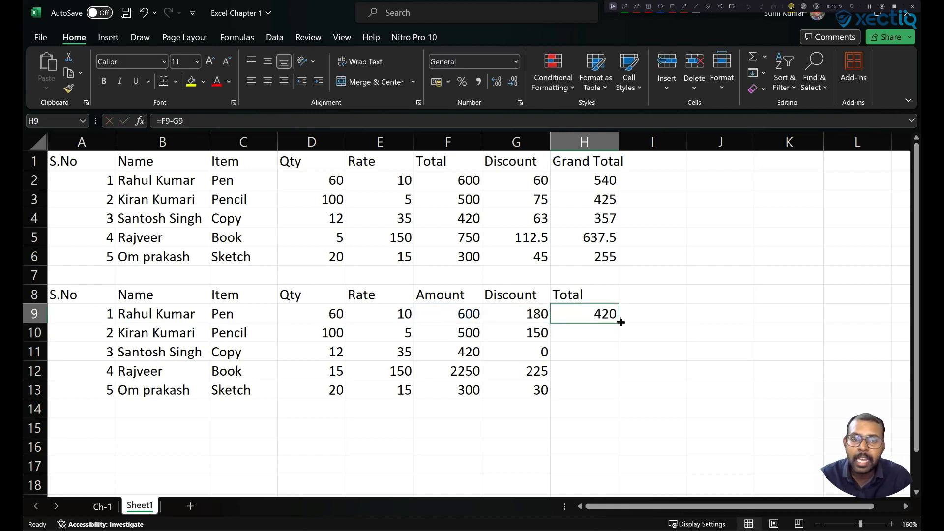
drag(620, 323, 614, 393)
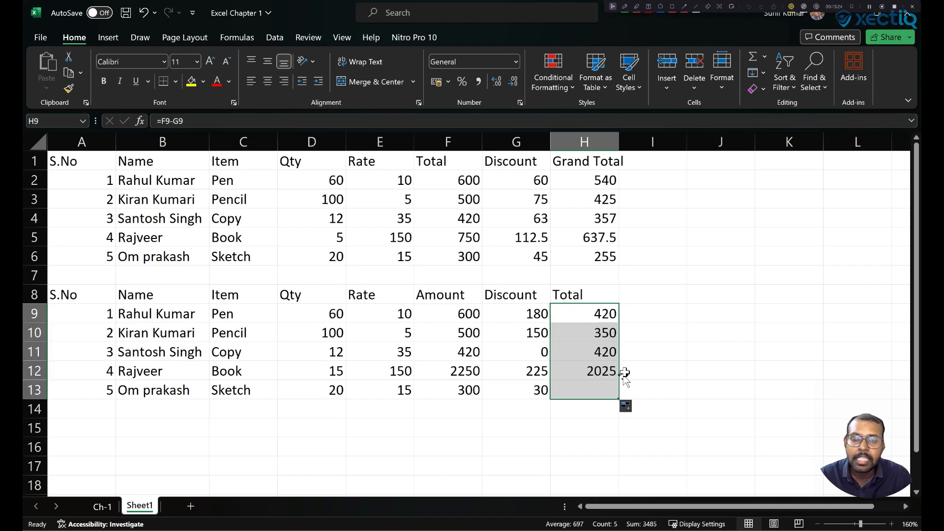
click(641, 352)
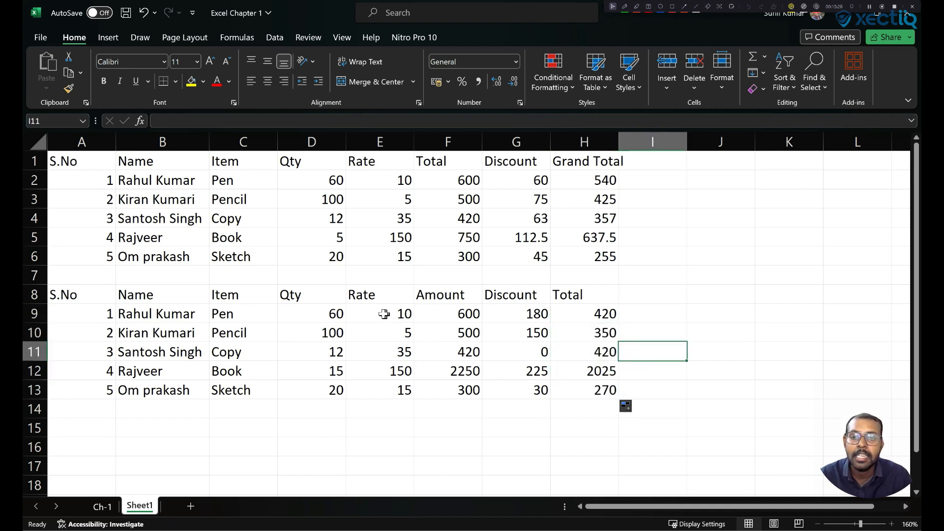
Step: Merge and center B7:H7 and type the title 'Discount With Qty Conditions'
click(177, 277)
drag(178, 277, 579, 276)
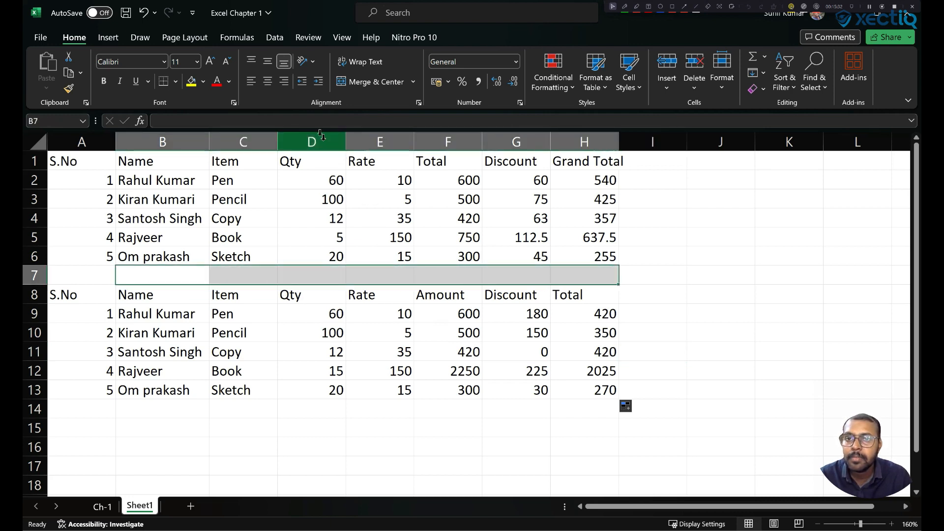
click(367, 81)
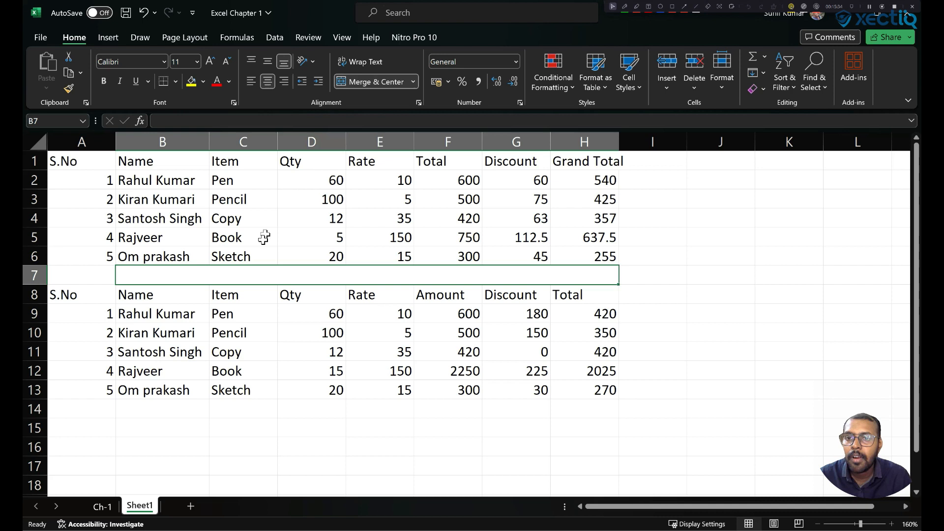
double_click(243, 277)
text(Disc)
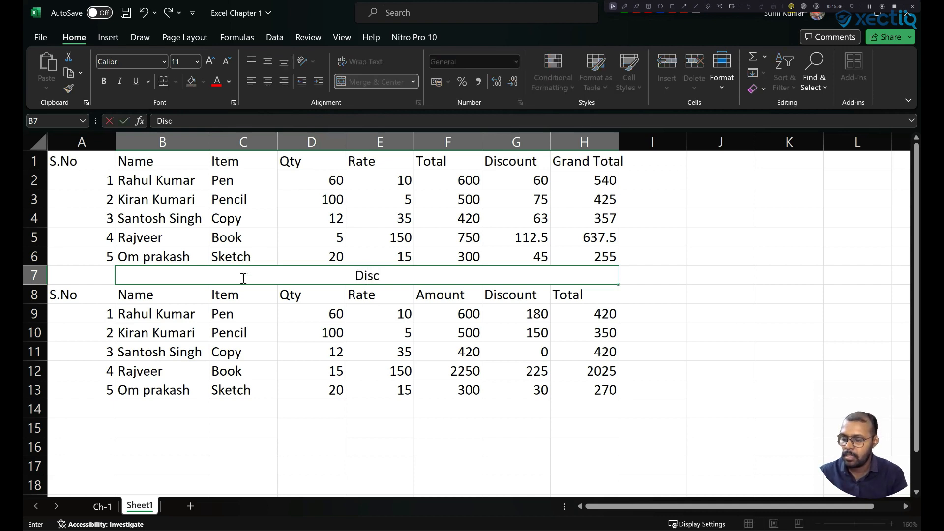
text(ount With)
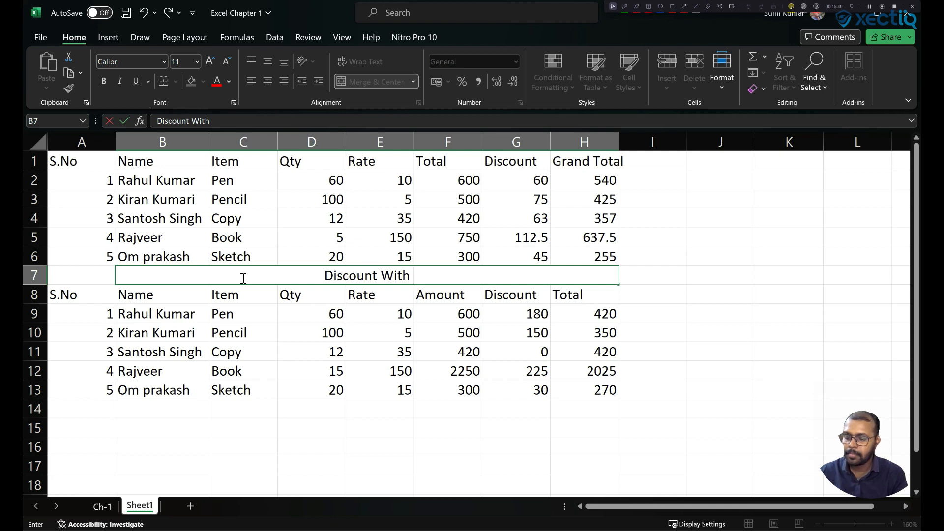
text( Qty)
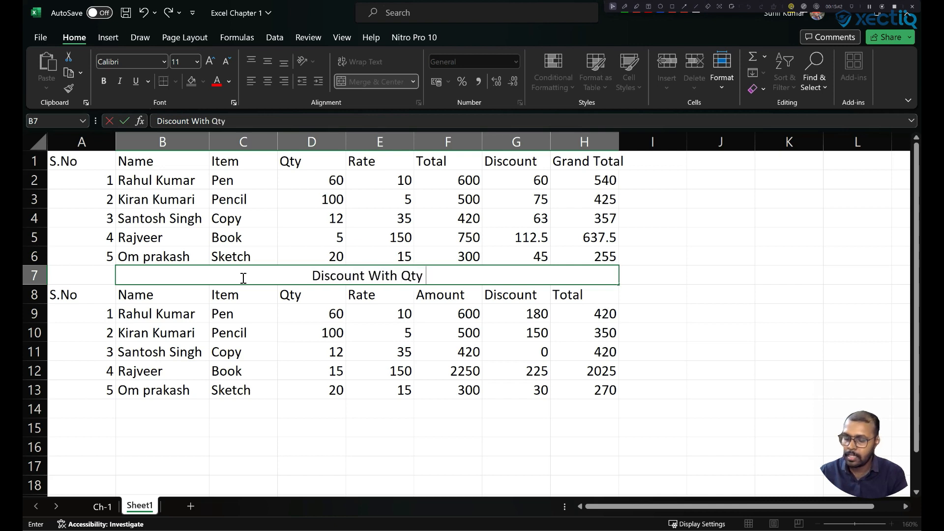
text( Conditions)
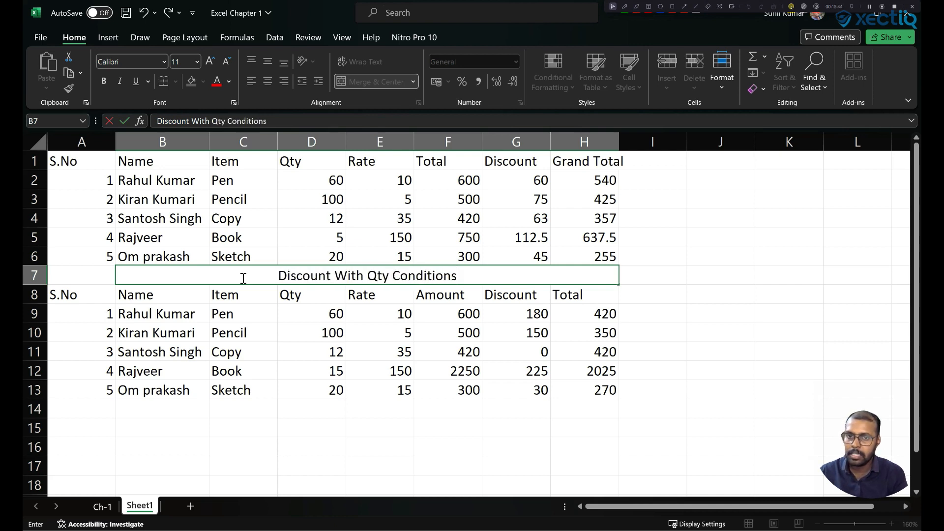
click(275, 407)
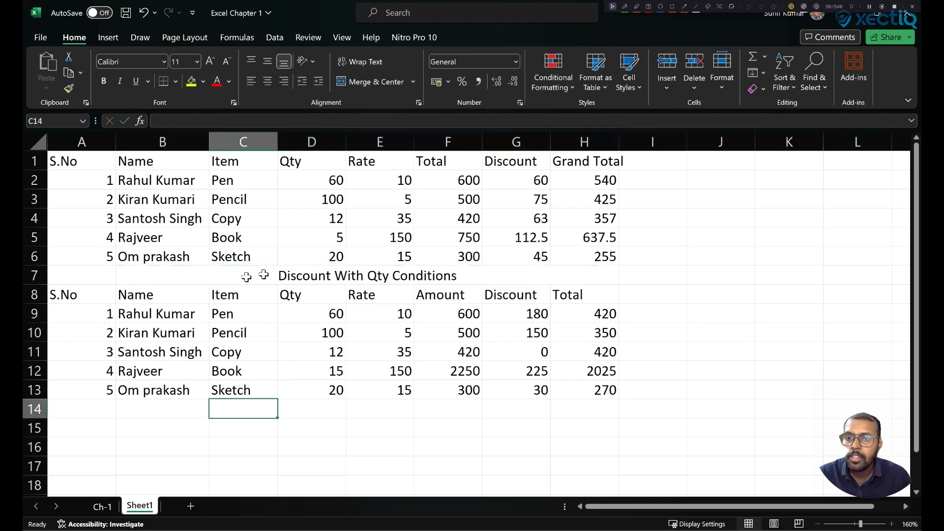
Step: Fill the merged title cell yellow
click(186, 276)
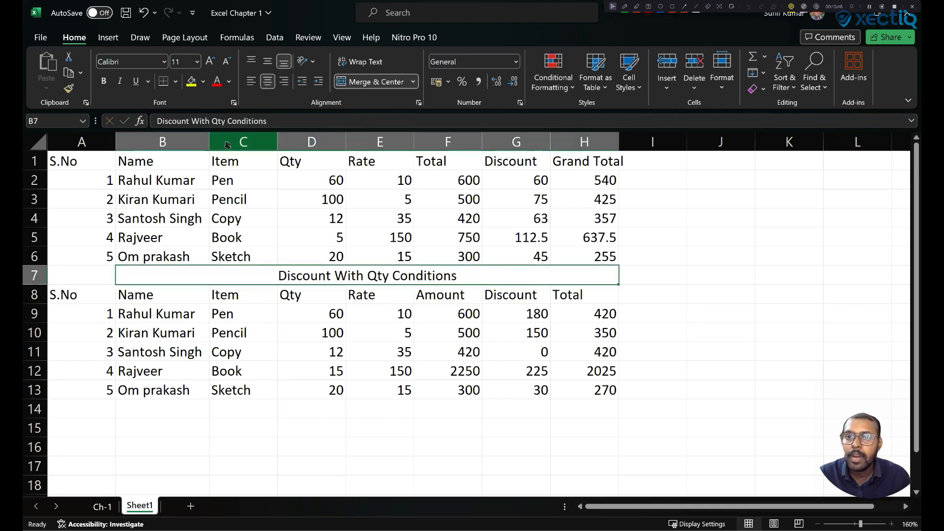
click(191, 82)
click(370, 388)
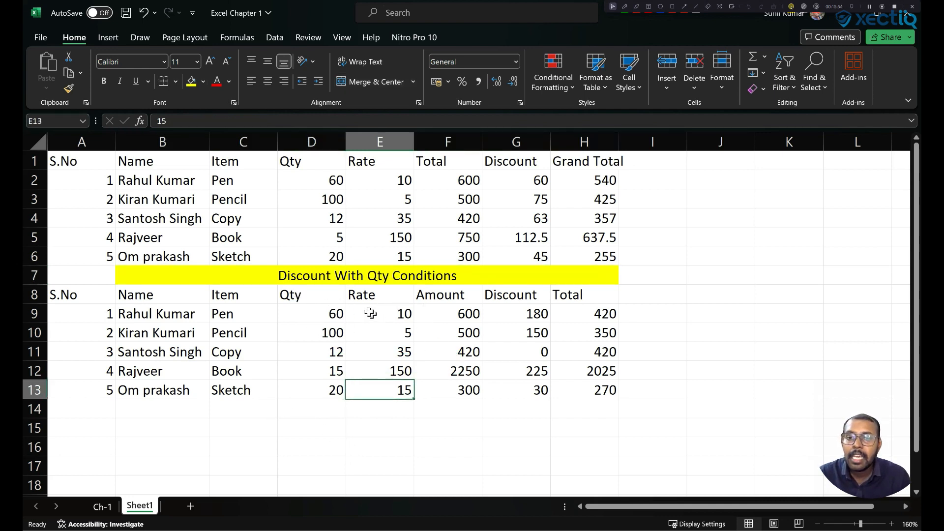
click(456, 430)
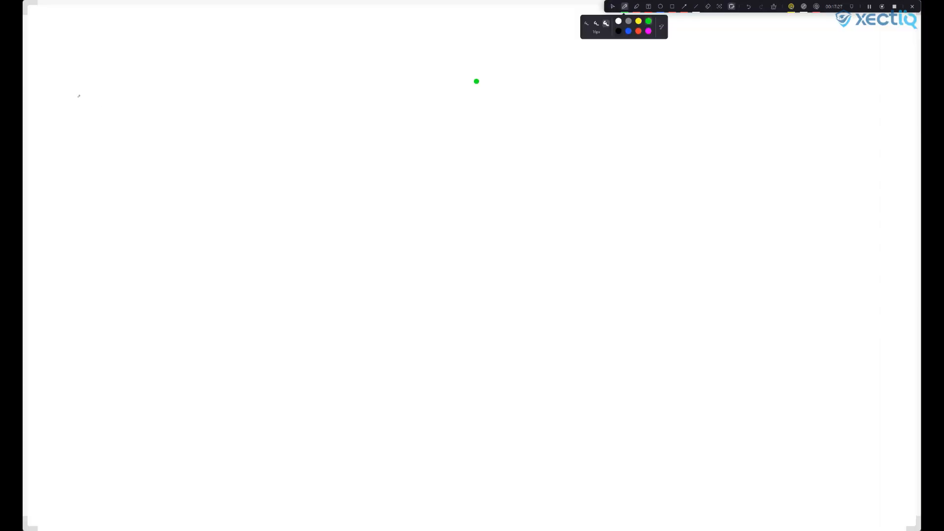
Step: Handwrite and underline the 'Amount' and 'Dis' column headings on the whiteboard
drag(100, 92, 97, 134)
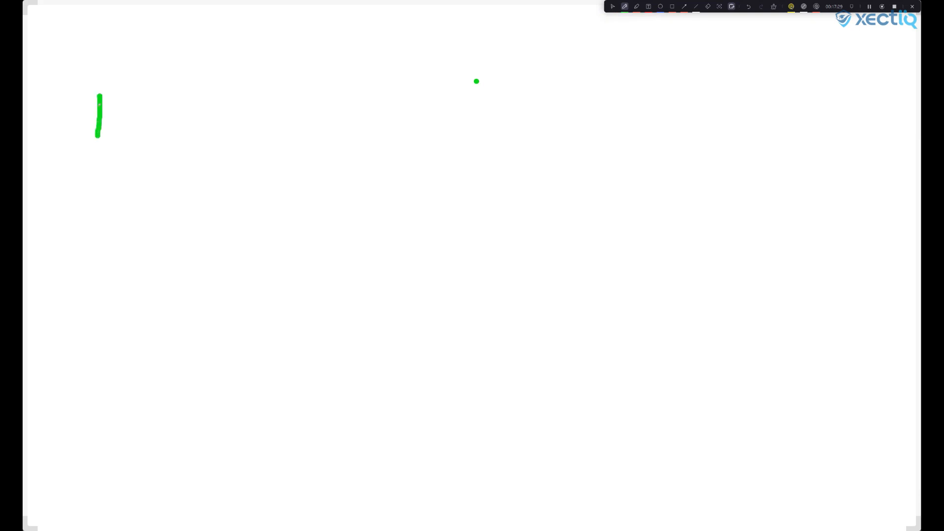
mouse_move(102, 94)
mouse_down()
mouse_move(127, 121)
mouse_move(193, 104)
mouse_move(257, 115)
mouse_up()
mouse_move(256, 55)
mouse_down()
mouse_move(277, 102)
mouse_move(291, 80)
mouse_up()
drag(476, 81, 520, 99)
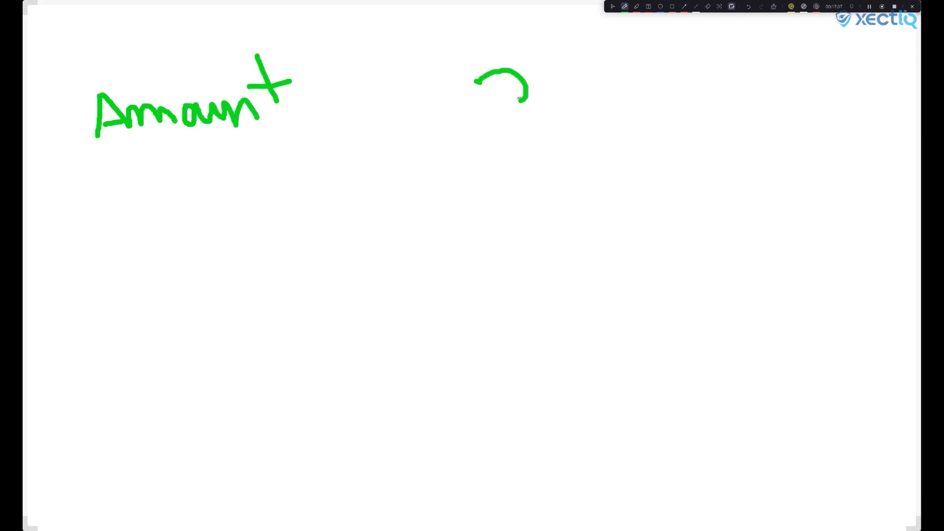
mouse_move(572, 72)
mouse_down()
mouse_move(570, 96)
mouse_move(557, 100)
mouse_up()
drag(498, 121, 682, 107)
drag(86, 175, 319, 134)
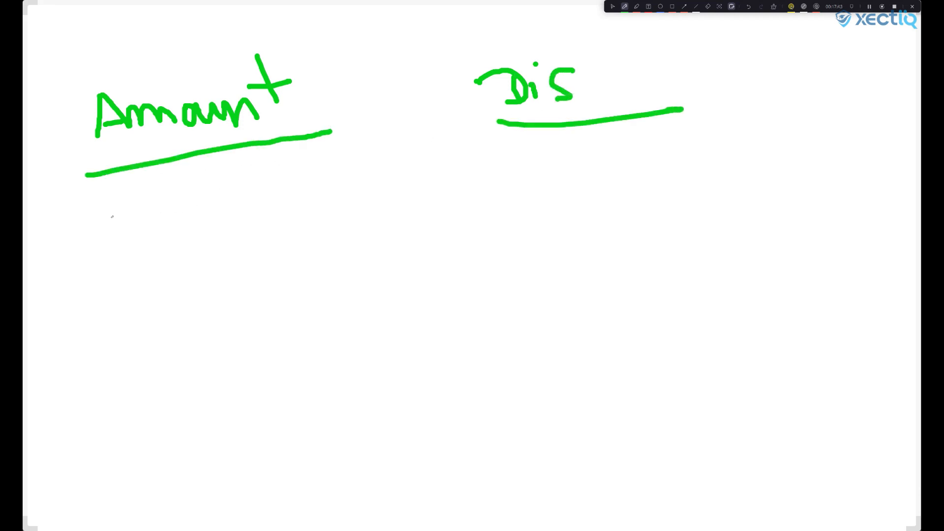
Step: Write the first tier: Amount >=1000 gets a 30% discount
mouse_move(105, 217)
mouse_down()
mouse_move(153, 233)
mouse_move(115, 274)
mouse_up()
drag(173, 235, 192, 234)
drag(184, 253, 232, 248)
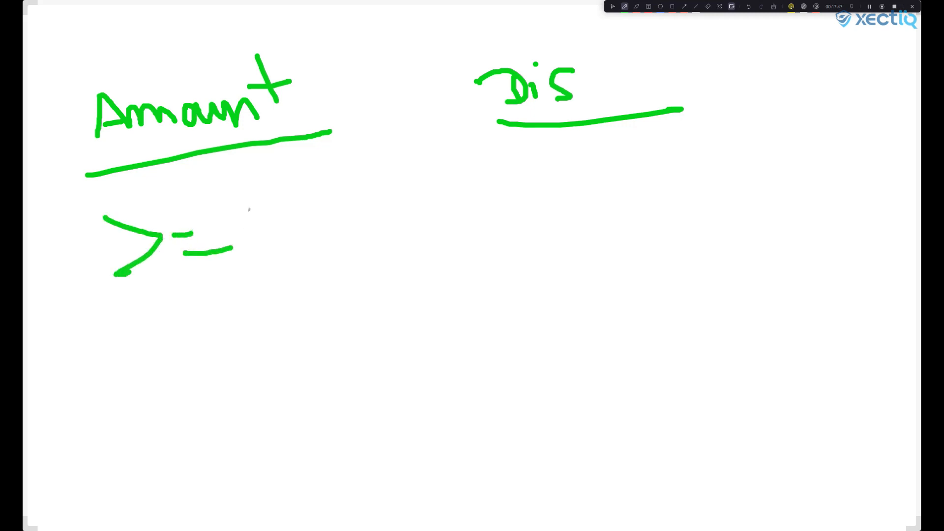
mouse_move(247, 210)
mouse_down()
mouse_move(255, 236)
mouse_move(275, 216)
mouse_up()
mouse_move(297, 214)
mouse_down()
mouse_move(290, 231)
mouse_move(294, 209)
mouse_move(326, 229)
mouse_move(334, 207)
mouse_up()
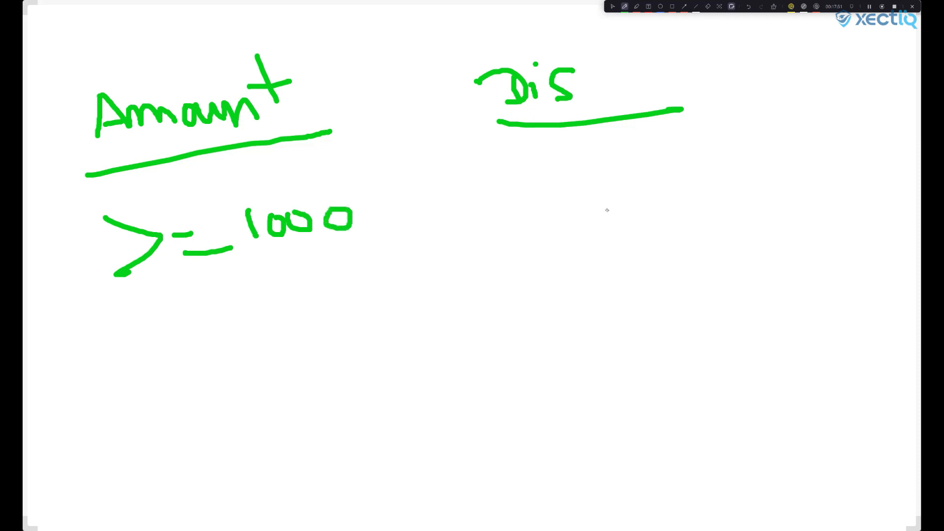
mouse_move(539, 187)
mouse_down()
mouse_move(571, 209)
mouse_move(546, 229)
mouse_up()
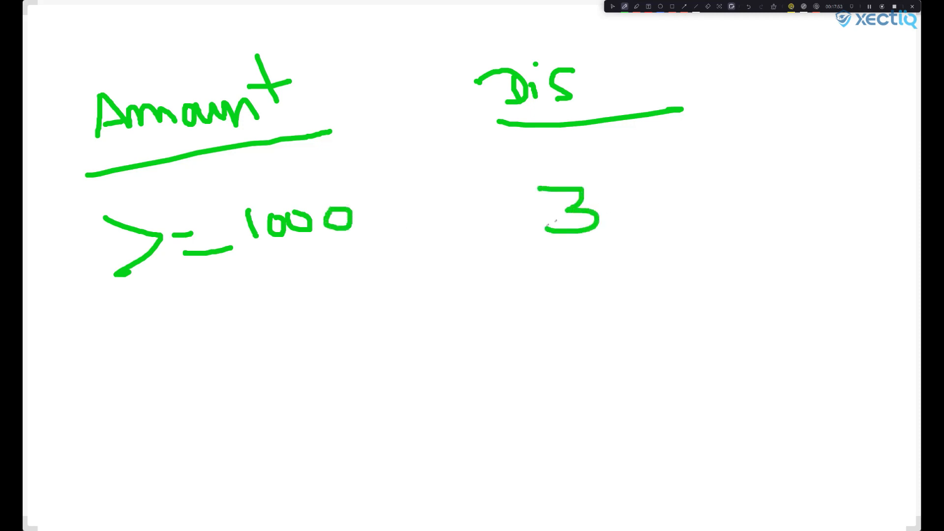
drag(624, 207, 615, 193)
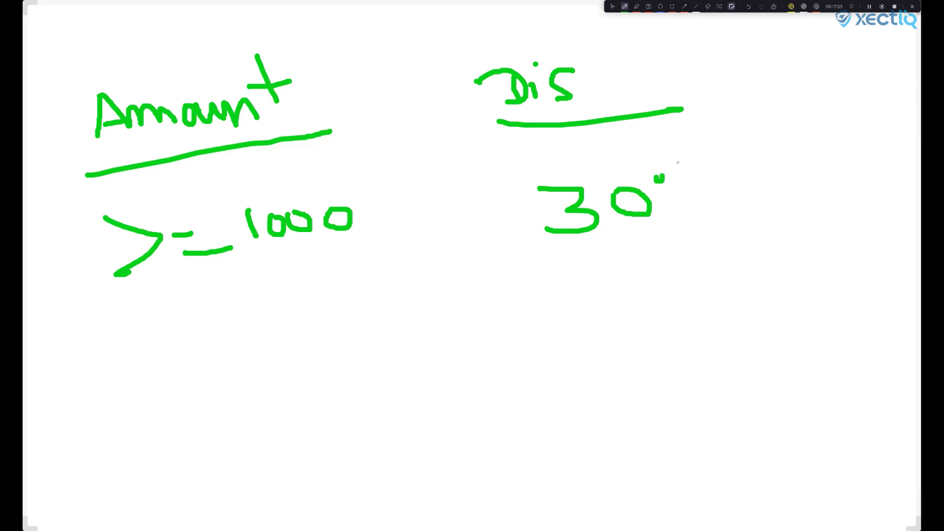
drag(678, 165, 667, 222)
drag(704, 193, 702, 191)
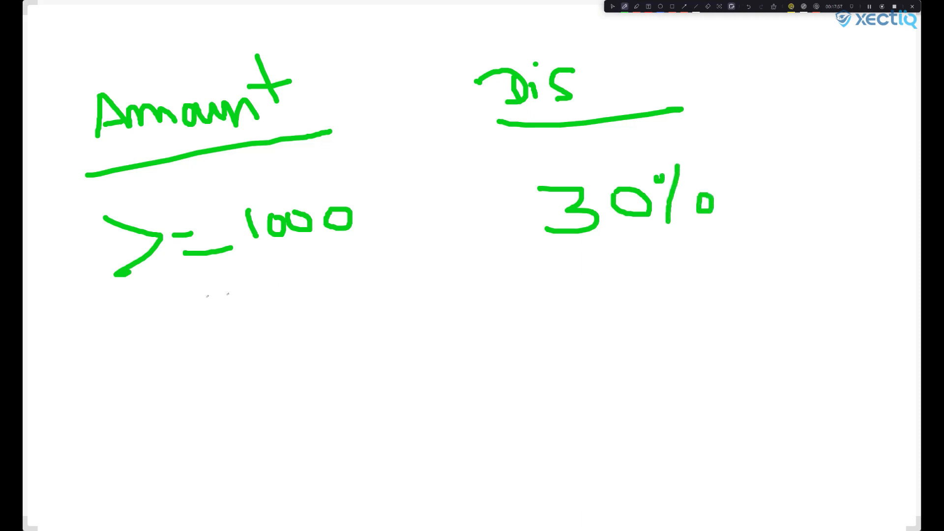
Step: Write the second tier: Amount >=700 gets a 20% discount
mouse_move(141, 306)
mouse_down()
mouse_move(194, 320)
mouse_move(164, 350)
mouse_up()
mouse_move(213, 321)
mouse_down()
mouse_move(317, 338)
mouse_move(341, 309)
mouse_move(364, 305)
mouse_up()
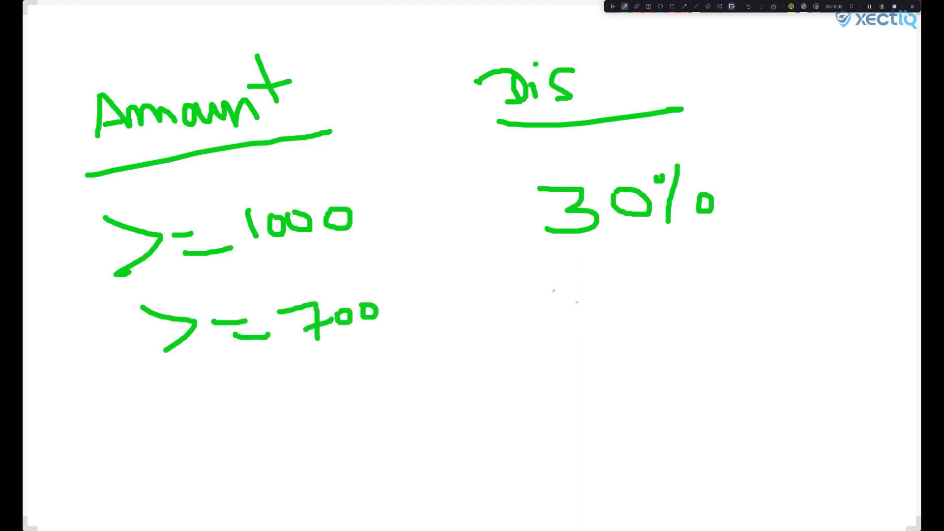
mouse_move(571, 277)
mouse_down()
mouse_move(577, 320)
mouse_move(652, 314)
mouse_up()
mouse_move(657, 288)
mouse_down()
mouse_move(654, 305)
mouse_move(660, 287)
mouse_up()
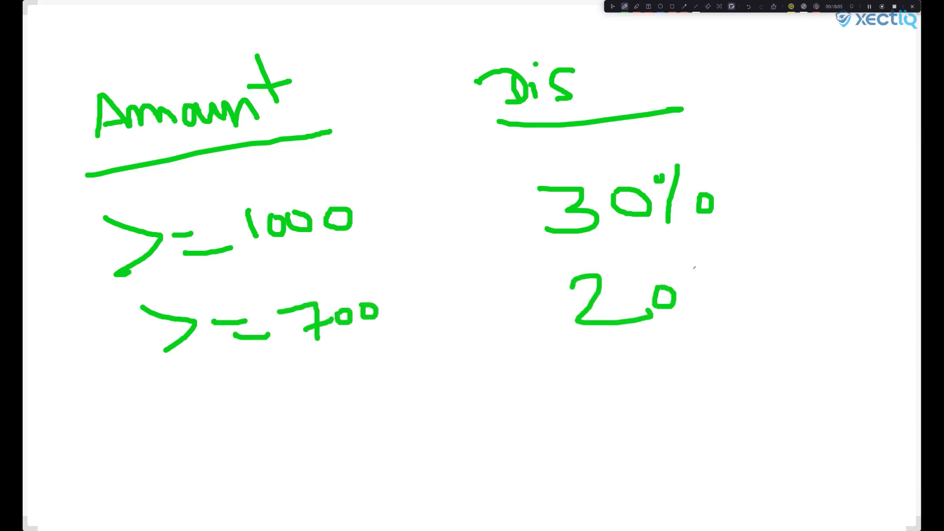
drag(723, 253, 714, 316)
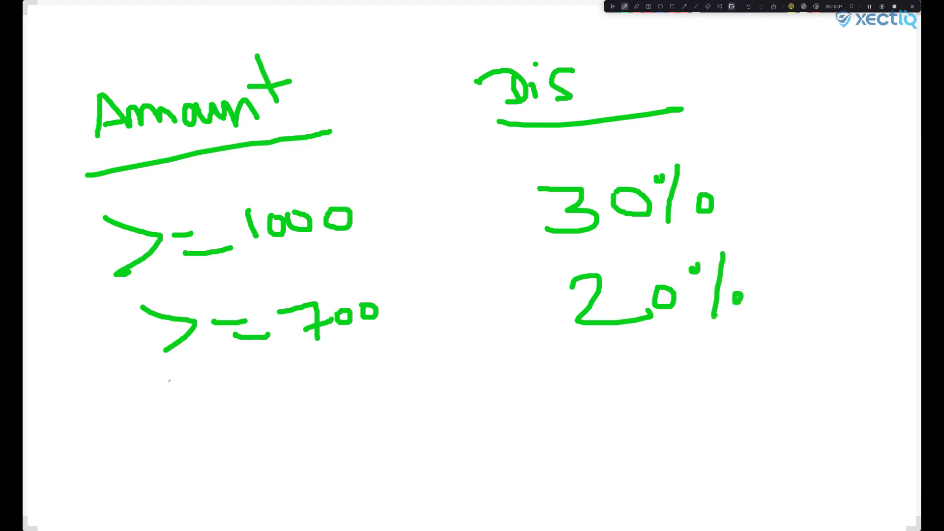
Step: Write the third tier: Amount >=500 gets a 10% discount
drag(161, 389, 195, 435)
drag(255, 415, 277, 413)
drag(257, 430, 290, 427)
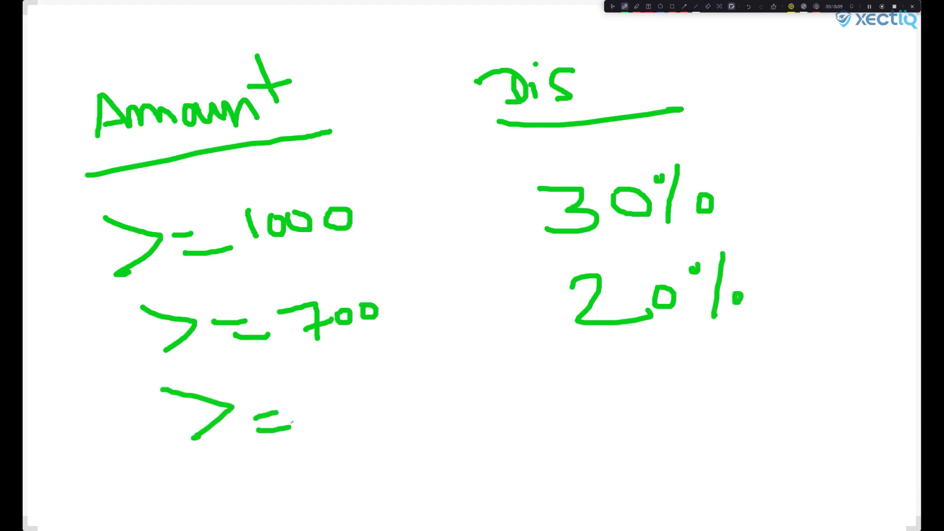
drag(316, 393, 313, 421)
drag(358, 393, 392, 384)
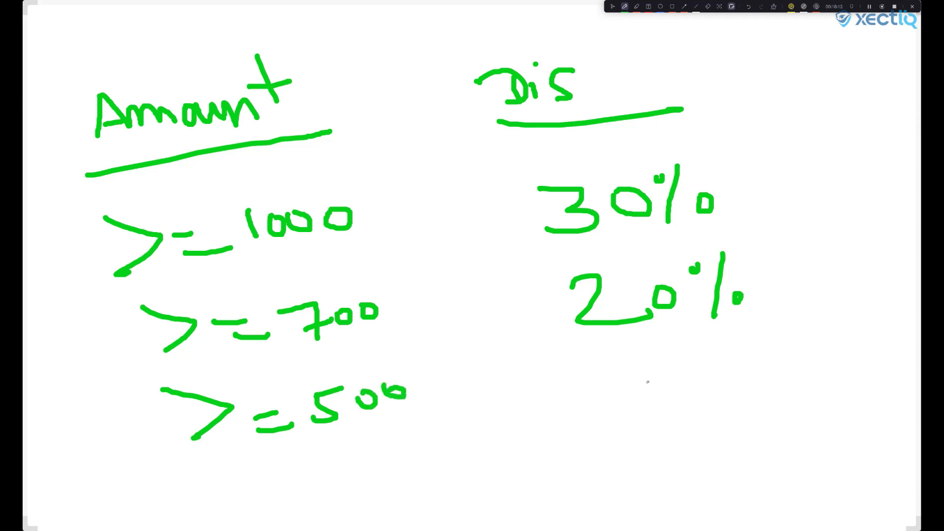
drag(612, 379, 631, 408)
mouse_move(664, 380)
mouse_down()
mouse_move(674, 408)
mouse_move(671, 379)
mouse_move(706, 425)
mouse_up()
click(691, 365)
click(738, 400)
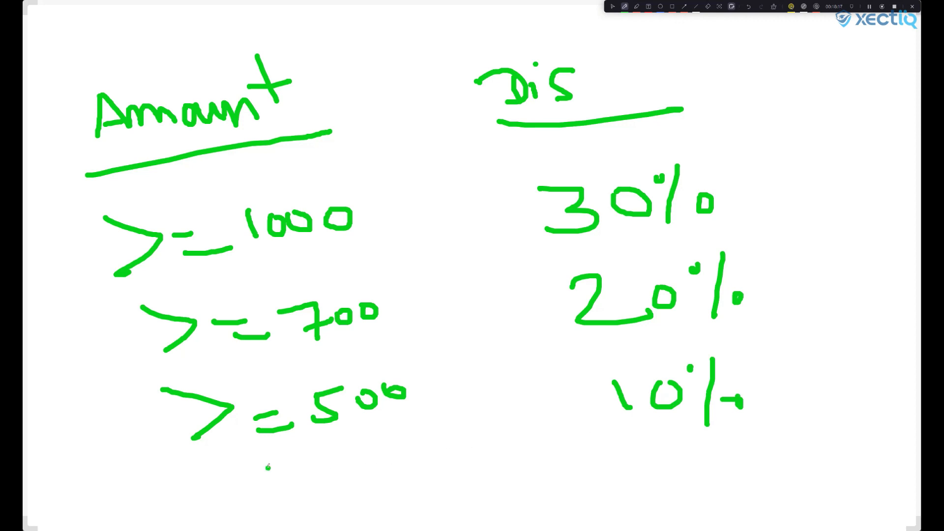
Step: Write the last tier, <500 gets 0, and close the whiteboard
mouse_move(268, 467)
mouse_down()
mouse_move(309, 500)
mouse_move(366, 491)
mouse_move(338, 497)
mouse_up()
drag(338, 472, 376, 463)
mouse_move(391, 464)
mouse_down()
mouse_move(413, 461)
mouse_move(395, 465)
mouse_up()
mouse_move(432, 460)
mouse_down()
mouse_move(445, 475)
mouse_move(431, 455)
mouse_up()
mouse_move(678, 493)
mouse_down()
mouse_move(700, 489)
mouse_move(649, 480)
mouse_up()
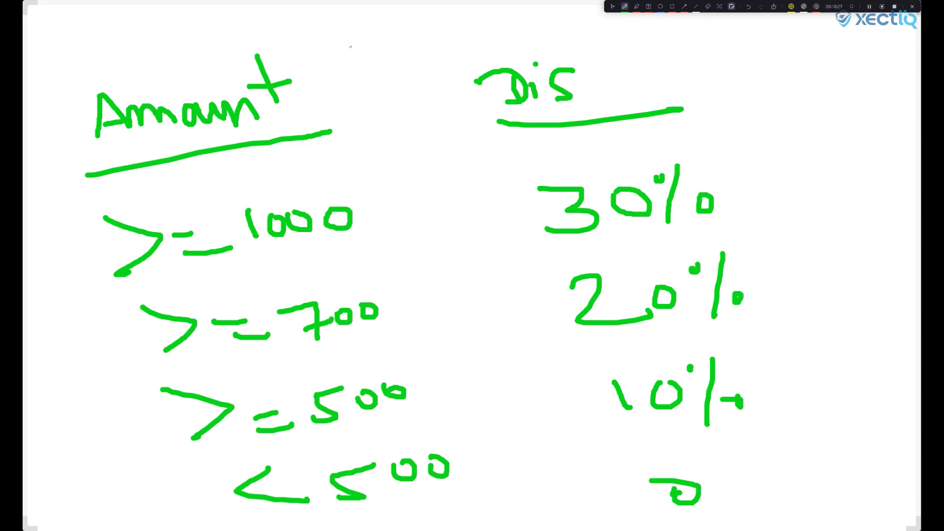
click(731, 6)
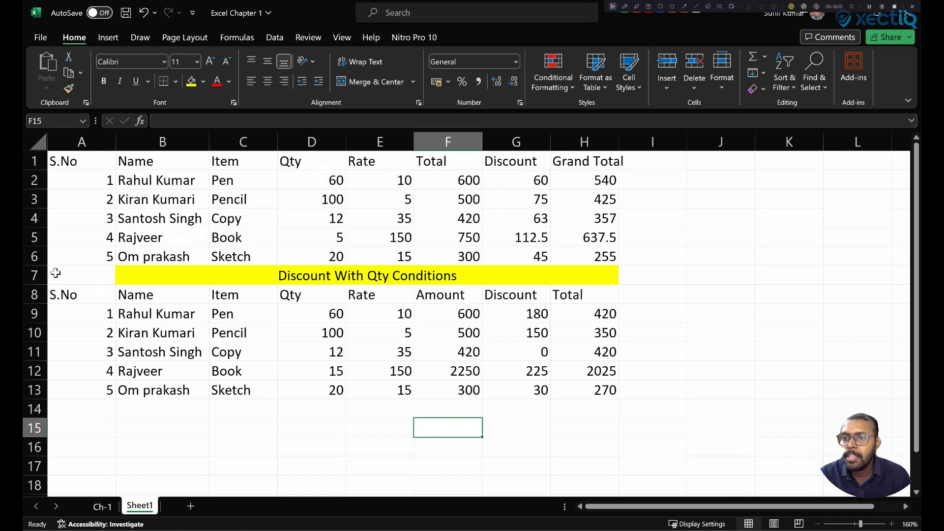
drag(63, 274, 416, 385)
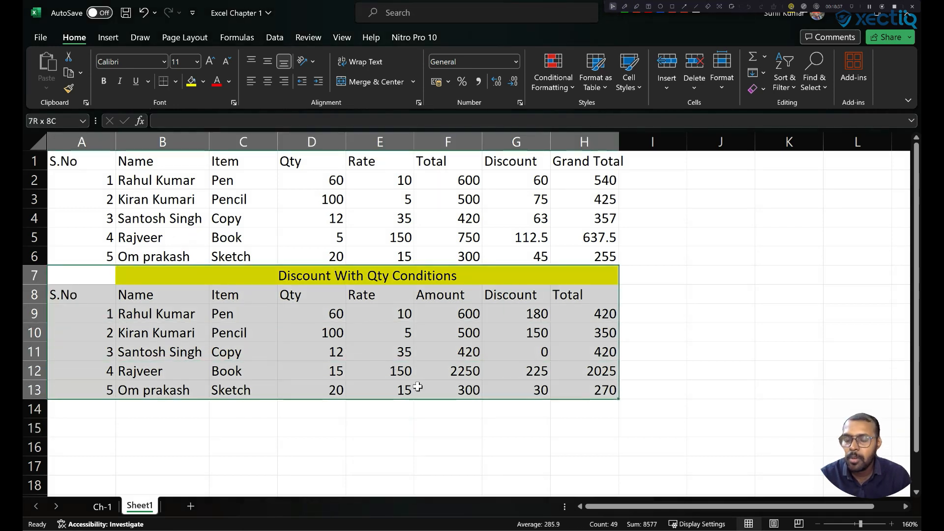
key(ctrl+c)
click(87, 430)
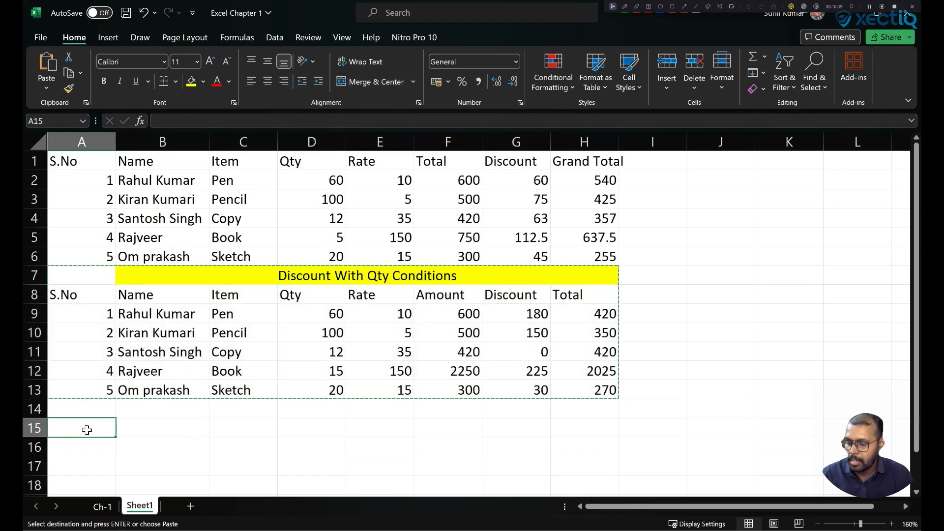
key(ctrl+v)
scroll(305, 354, down, 2)
click(374, 316)
double_click(375, 316)
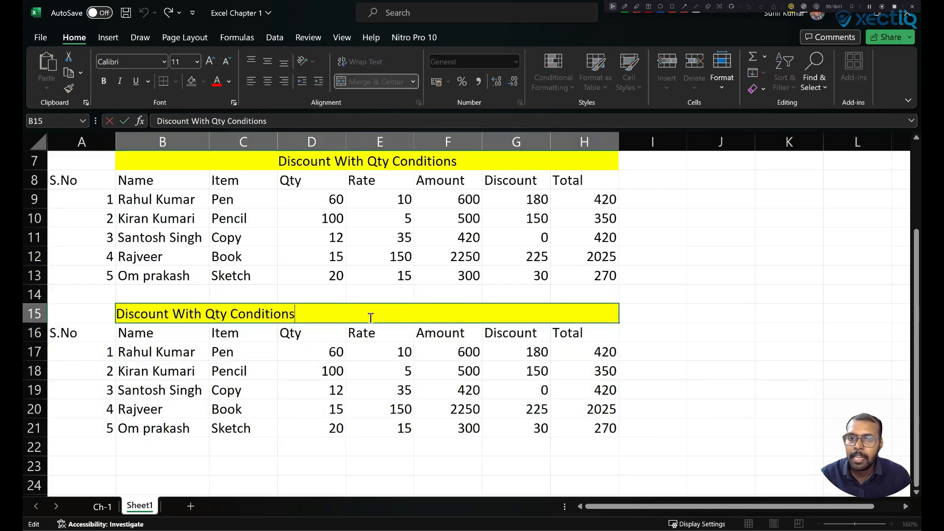
drag(205, 314, 227, 317)
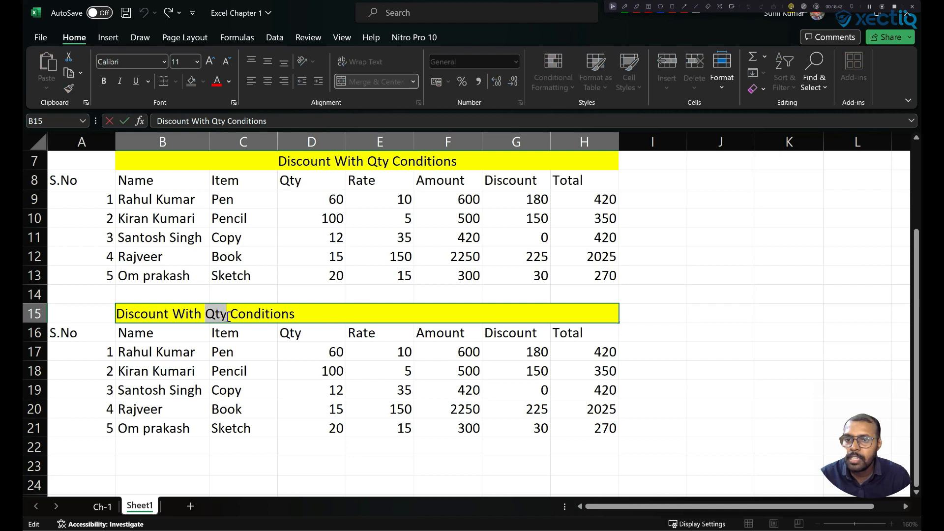
text(Amount)
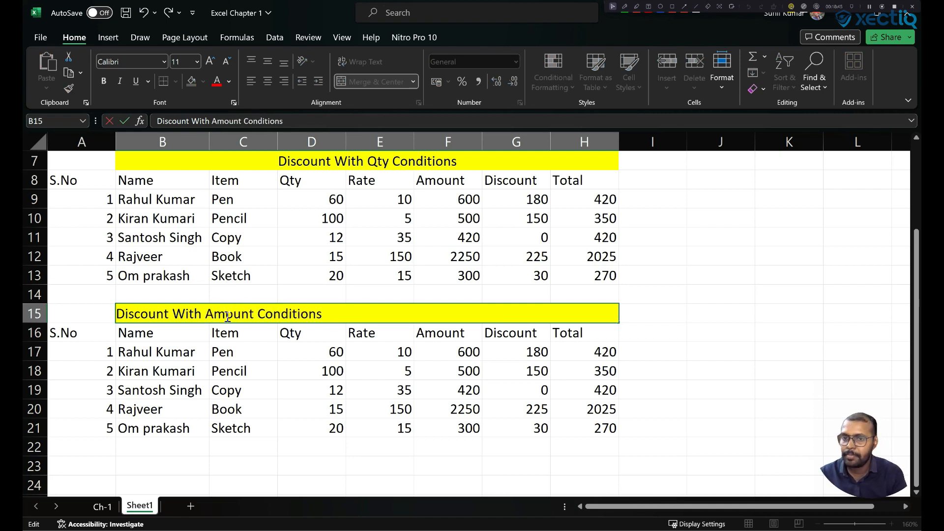
click(726, 349)
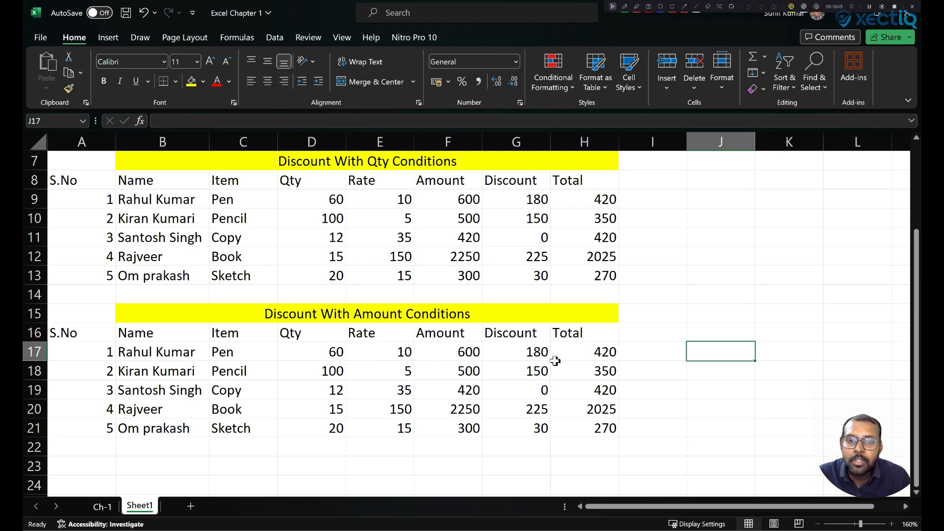
drag(537, 352, 532, 434)
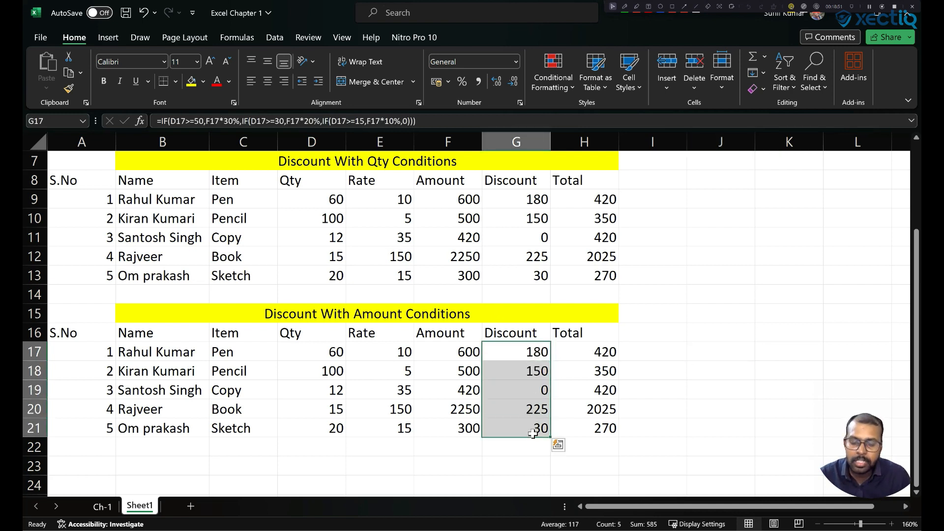
key(Delete)
double_click(528, 351)
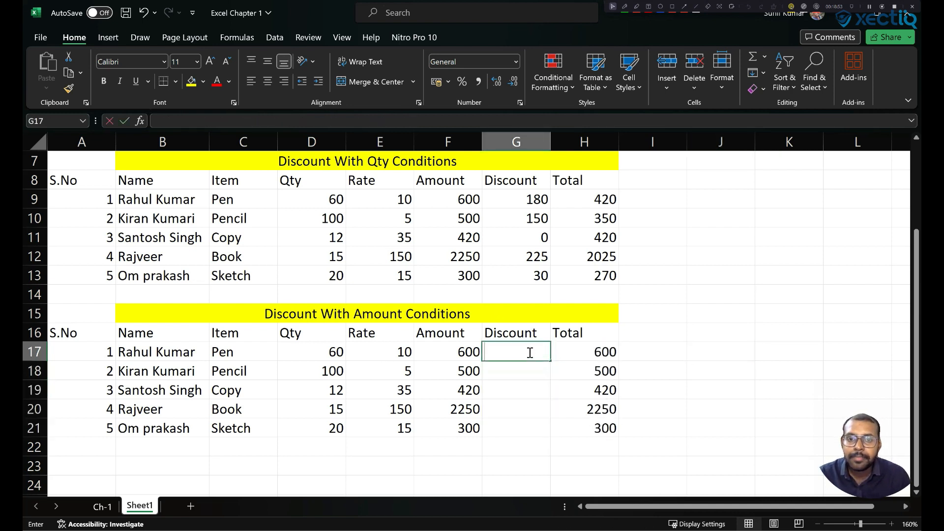
click(338, 355)
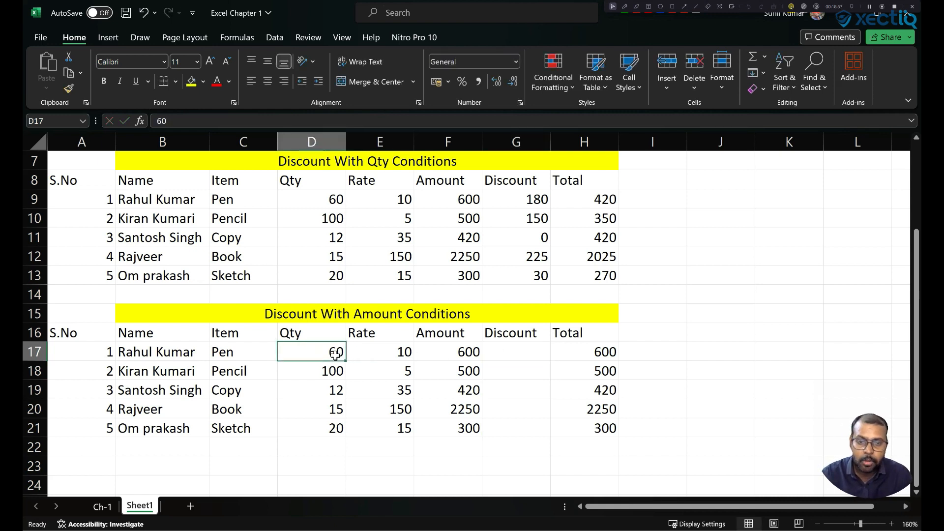
click(540, 386)
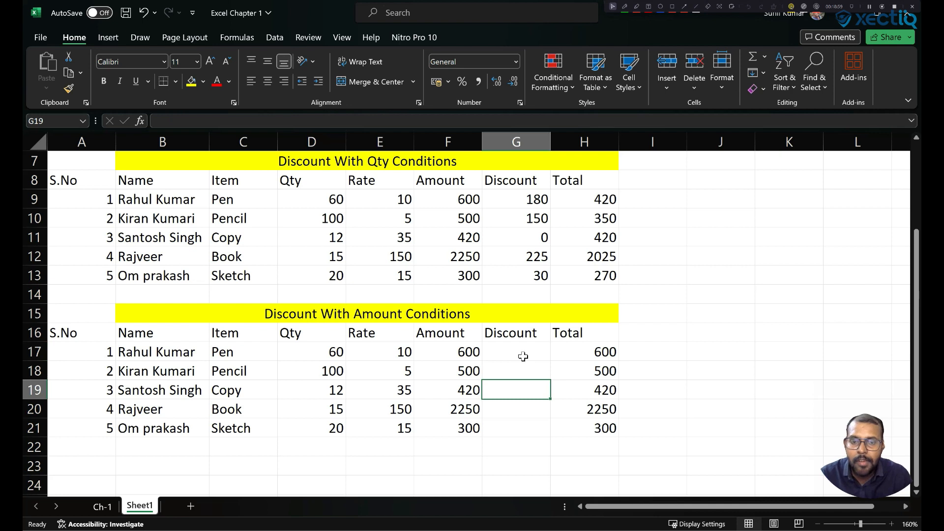
click(523, 356)
text(=if()
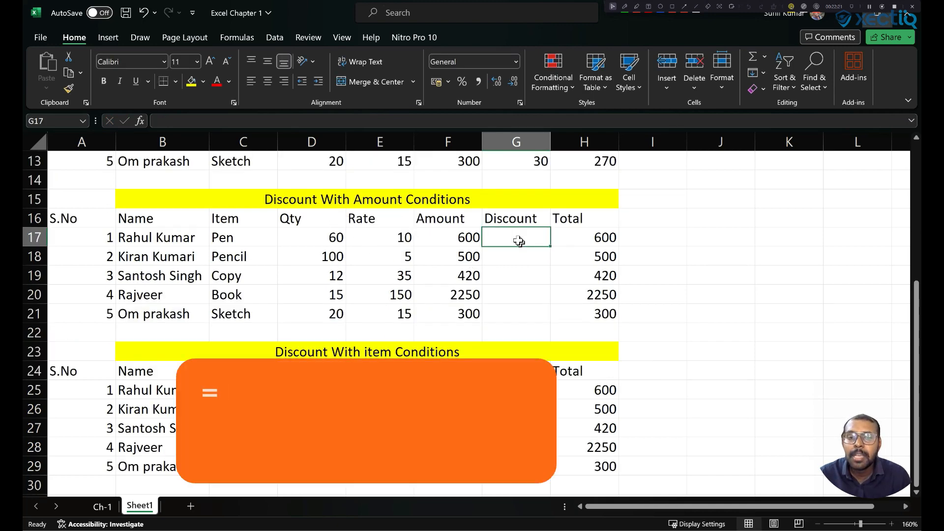
double_click(512, 237)
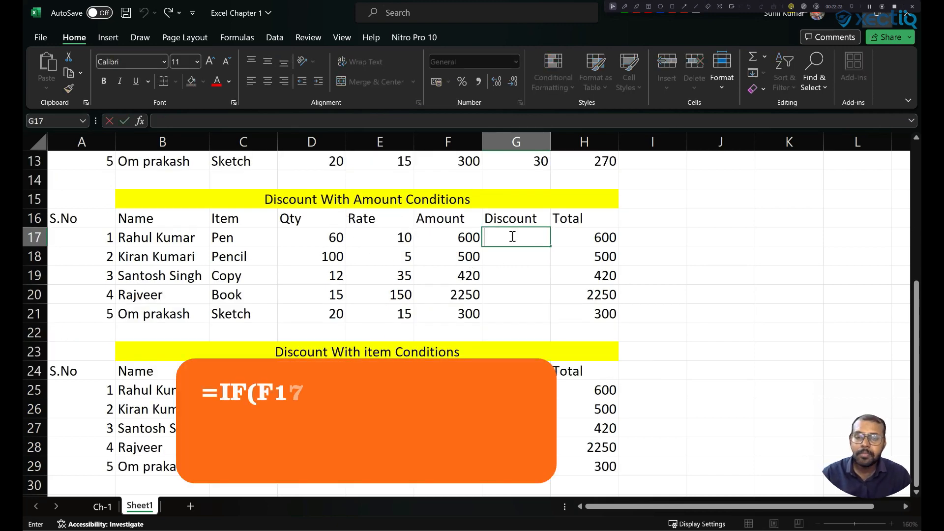
Step: Begin G17's formula: if F17>=1000, the discount is F17*30%, else a nested IF
text(=)
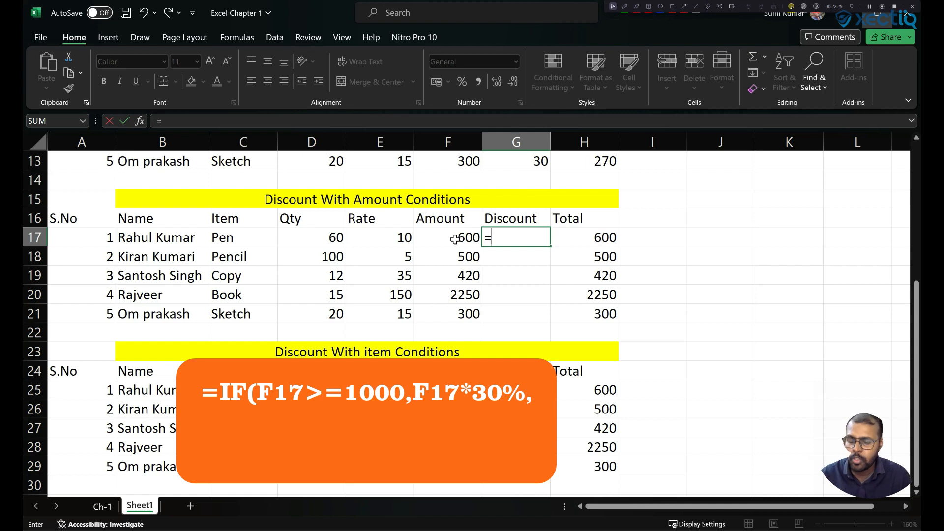
text(if()
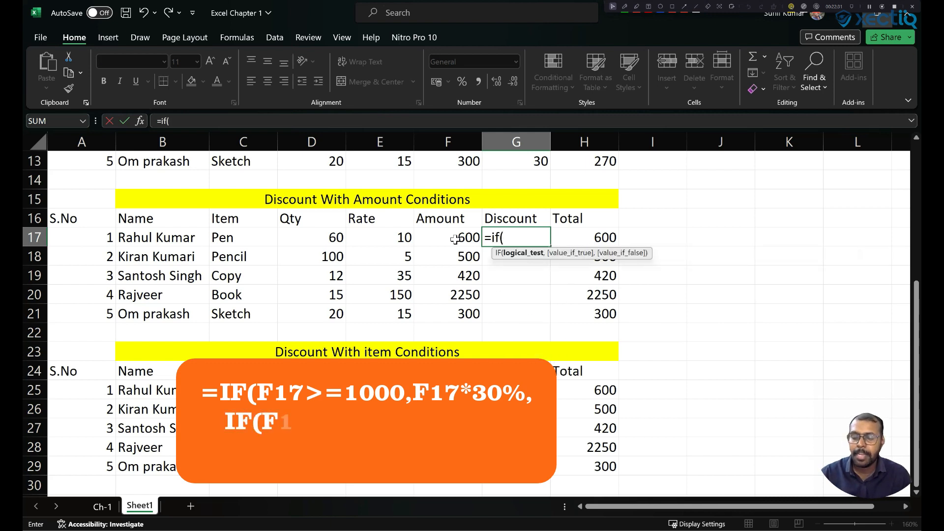
click(444, 240)
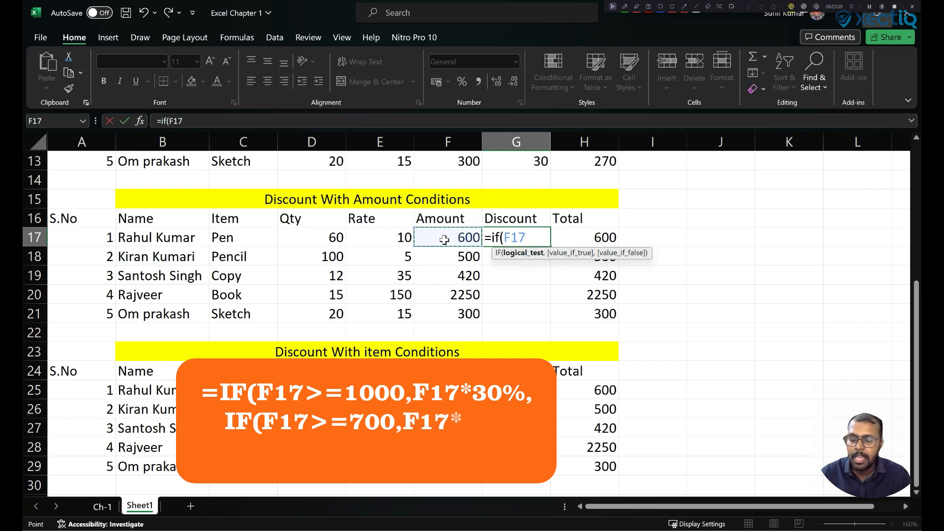
text(>=)
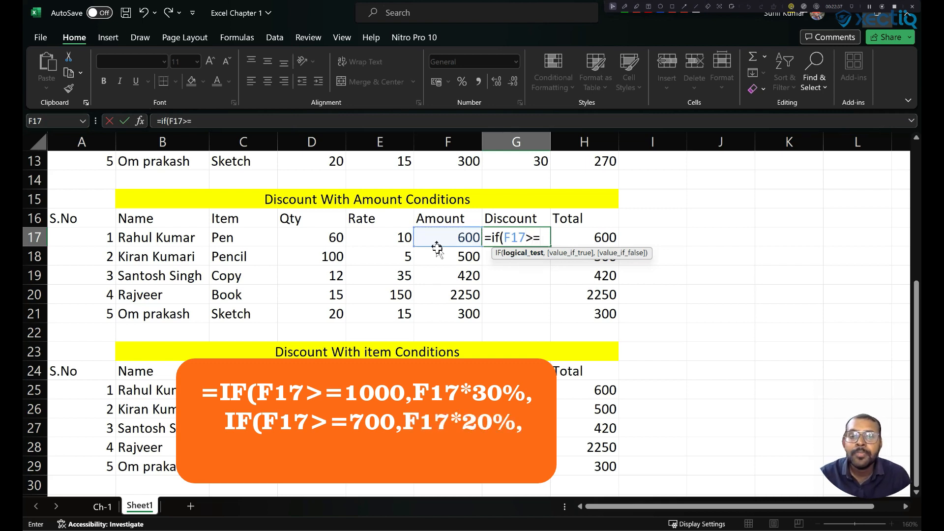
text(10)
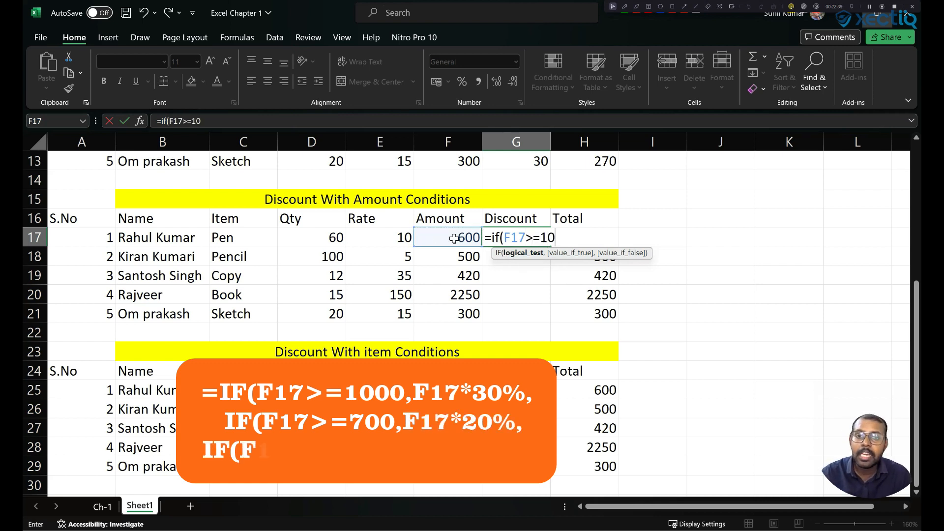
text(00)
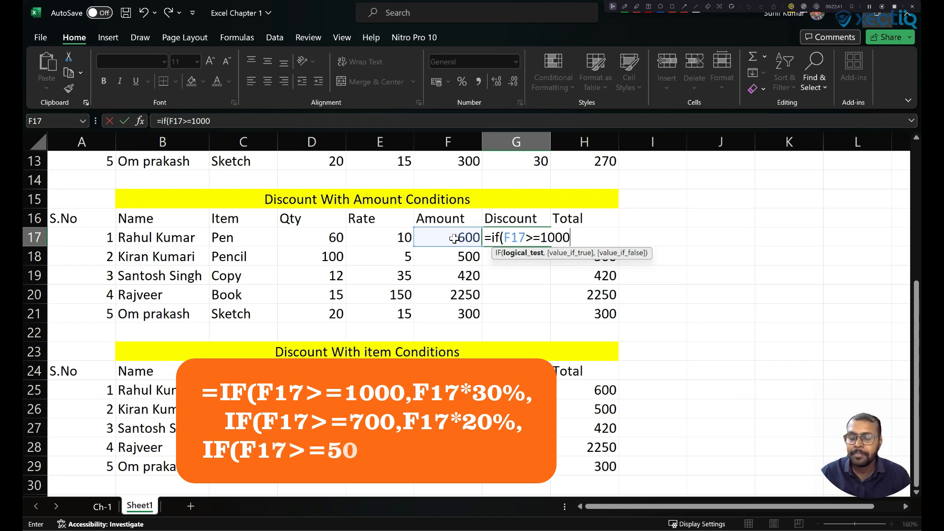
text(,)
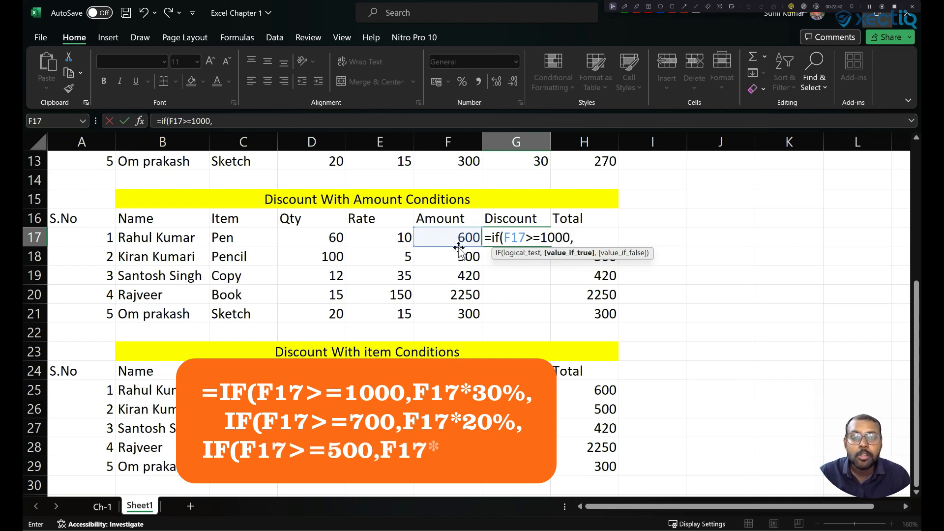
click(458, 240)
text(*)
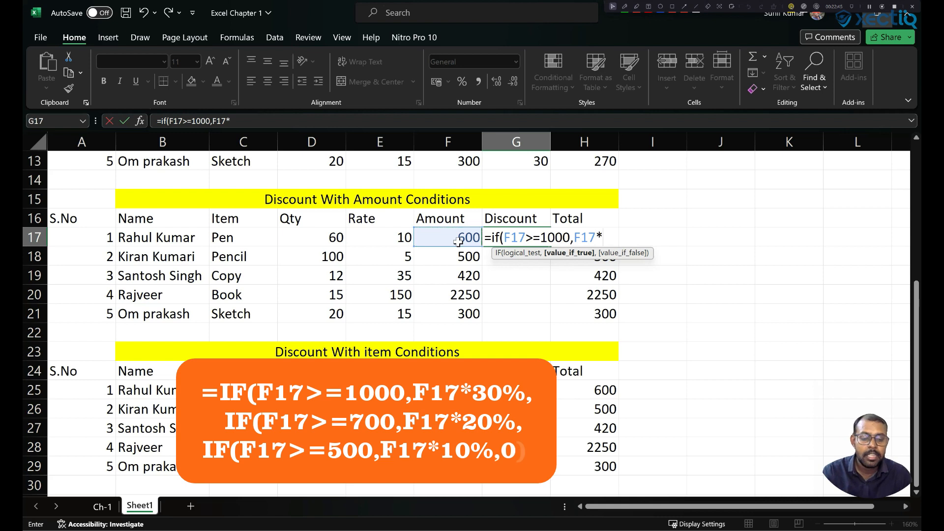
text(30)
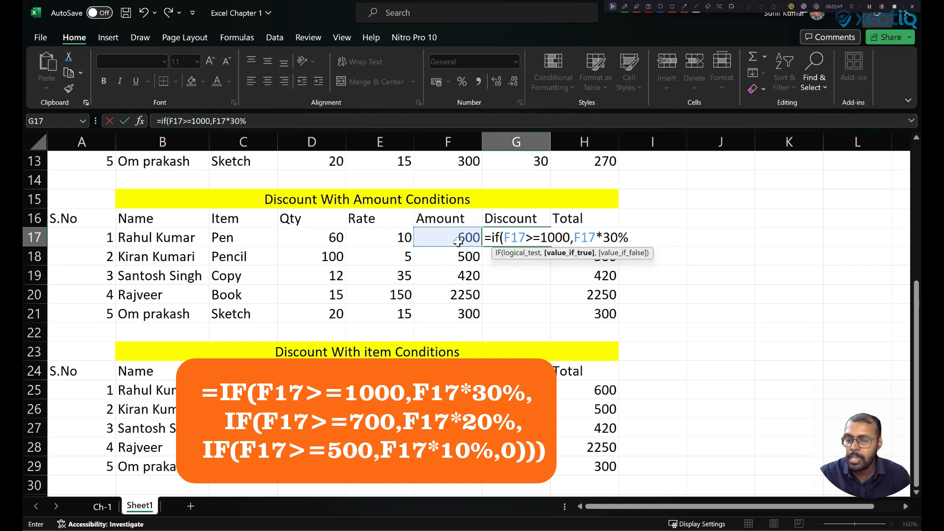
text(%,)
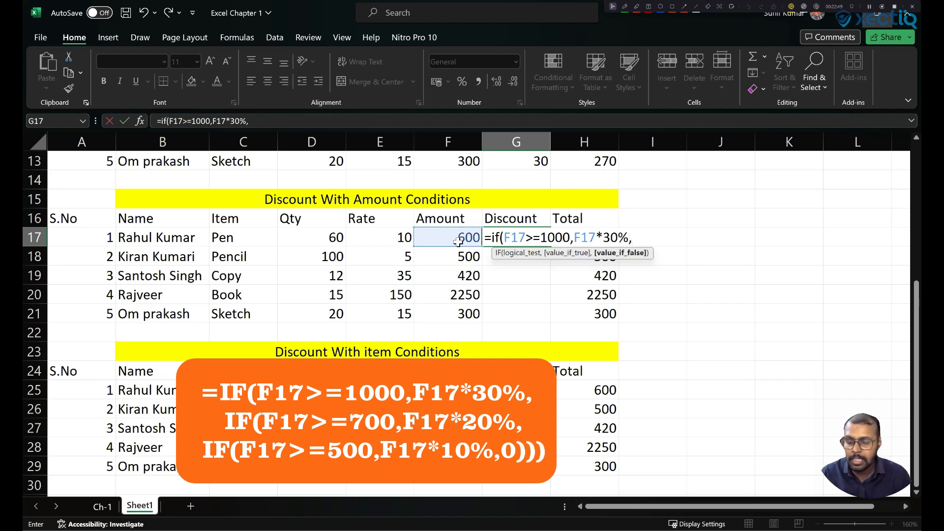
text(if)
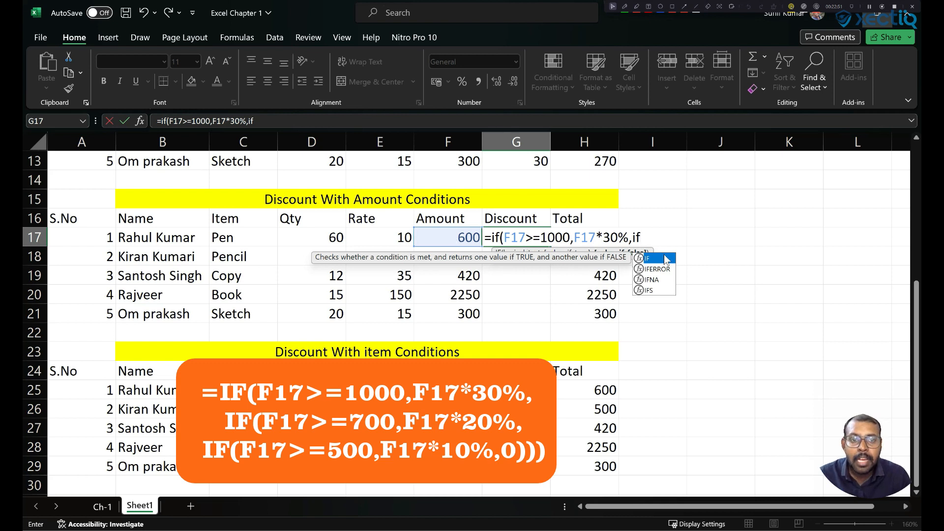
text(()
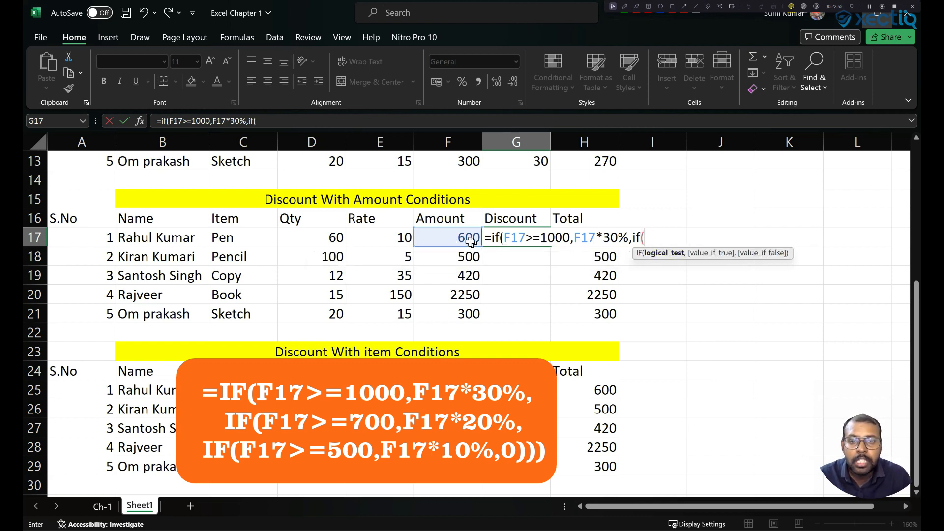
Step: Add the nested tier giving F17*20% when F17>=700, followed by another IF
click(454, 238)
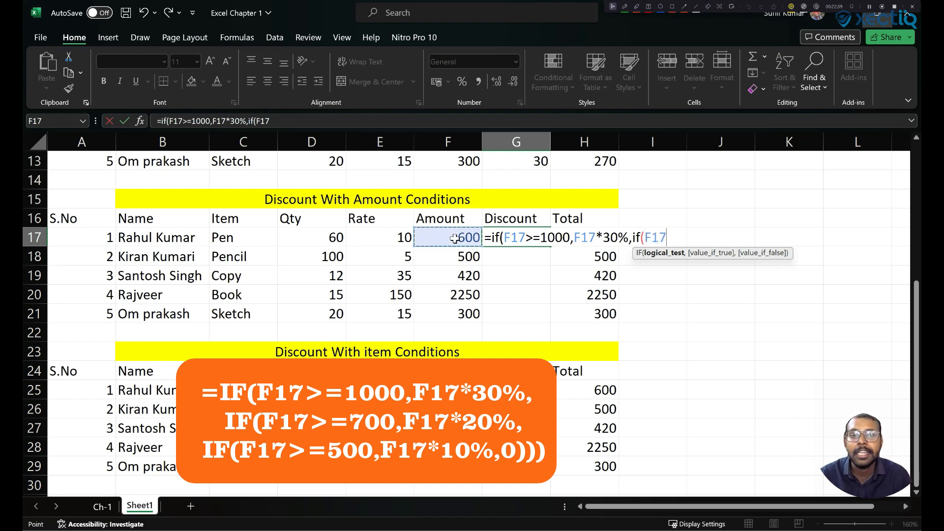
text(>)
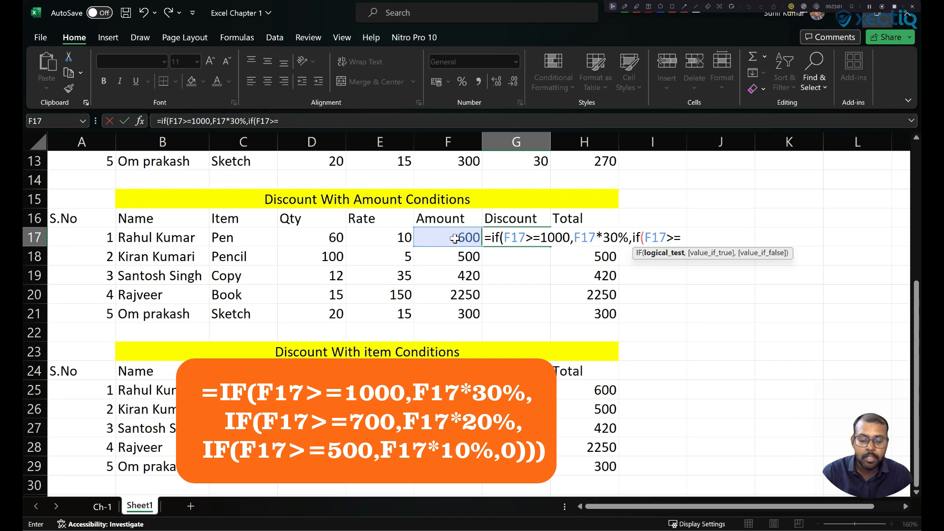
text(=700,)
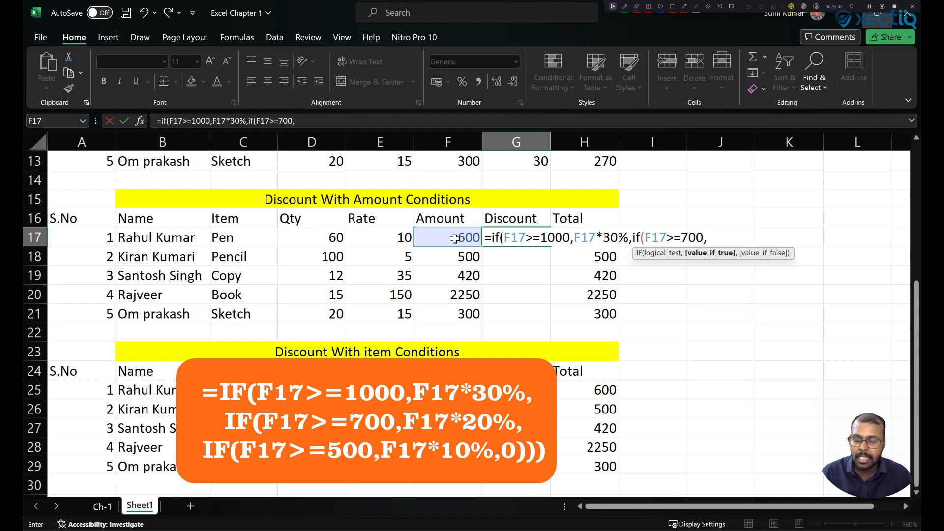
click(461, 238)
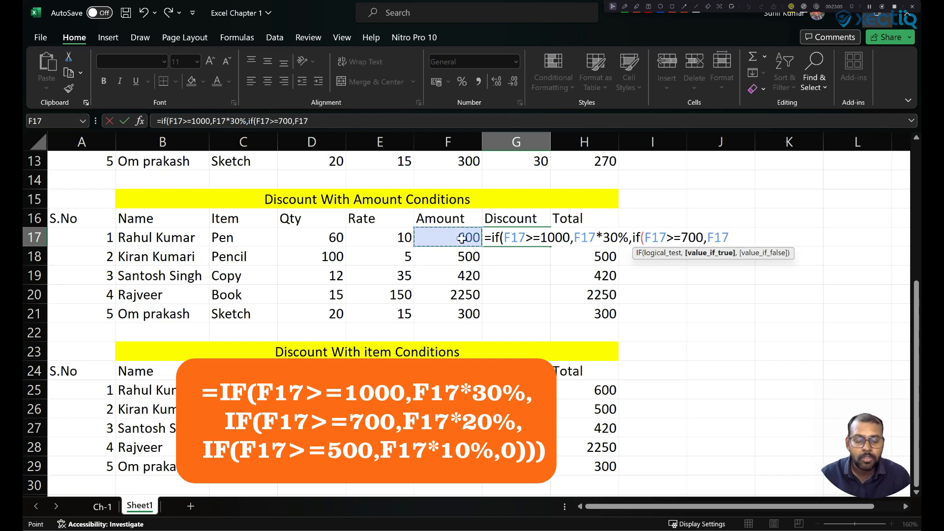
text(*)
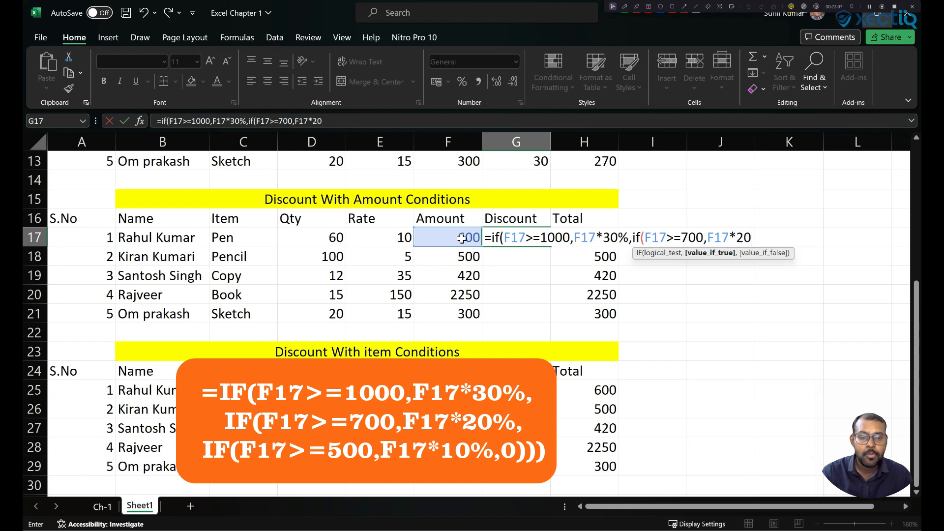
text(20%)
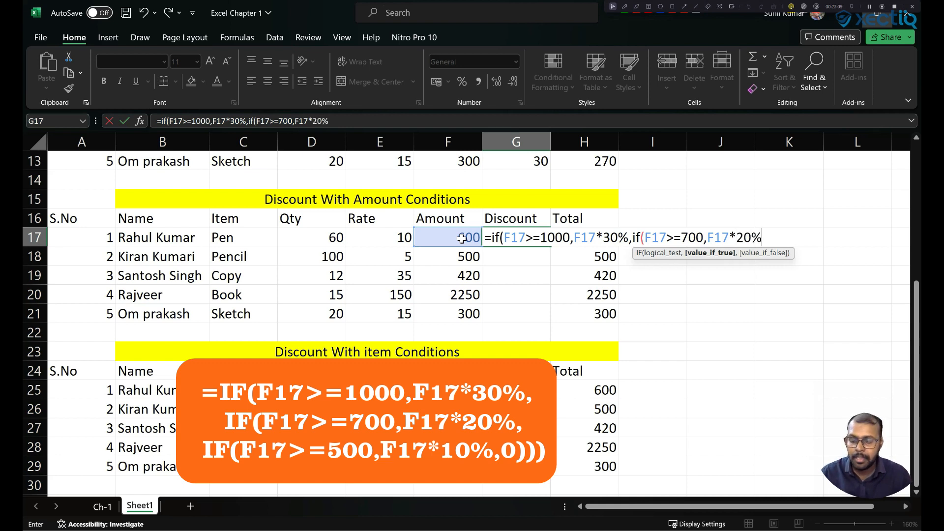
text(,)
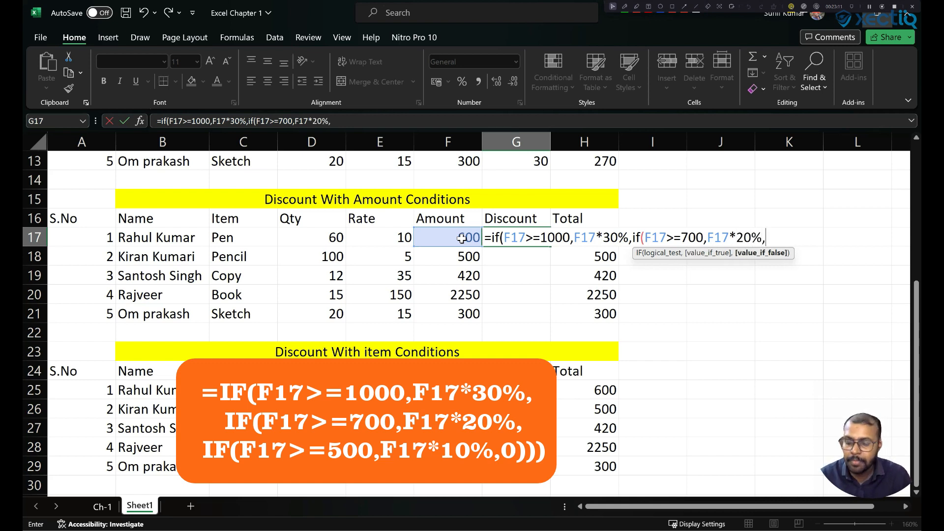
text(if)
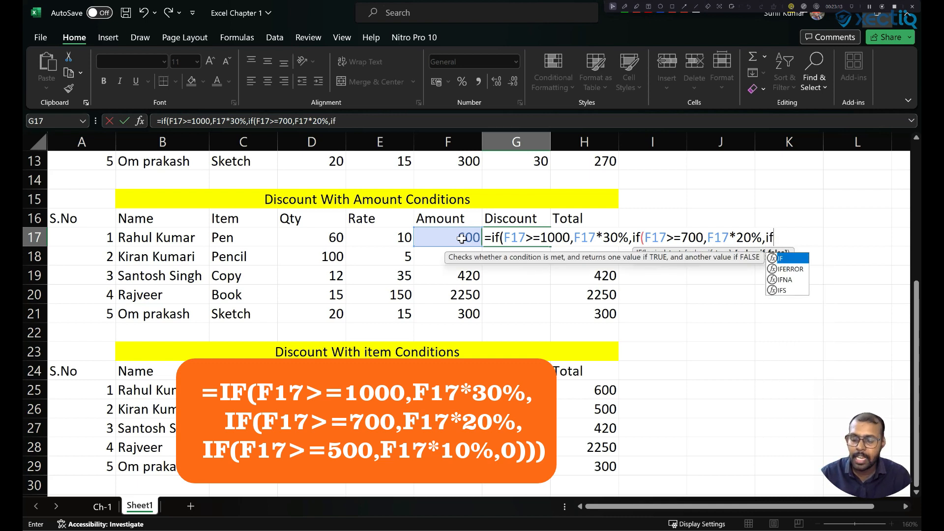
text(()
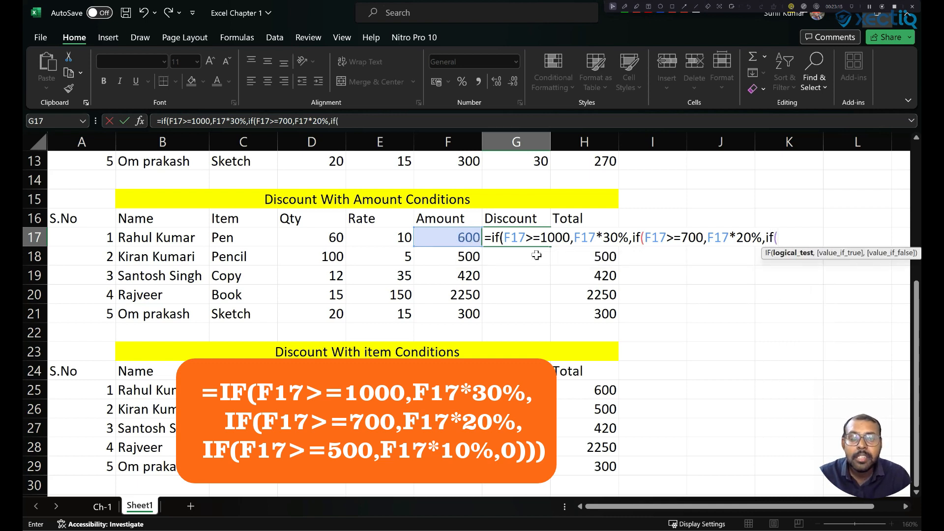
Step: Add the F17>=500 tier at 10%, otherwise 0, and commit the formula
click(458, 237)
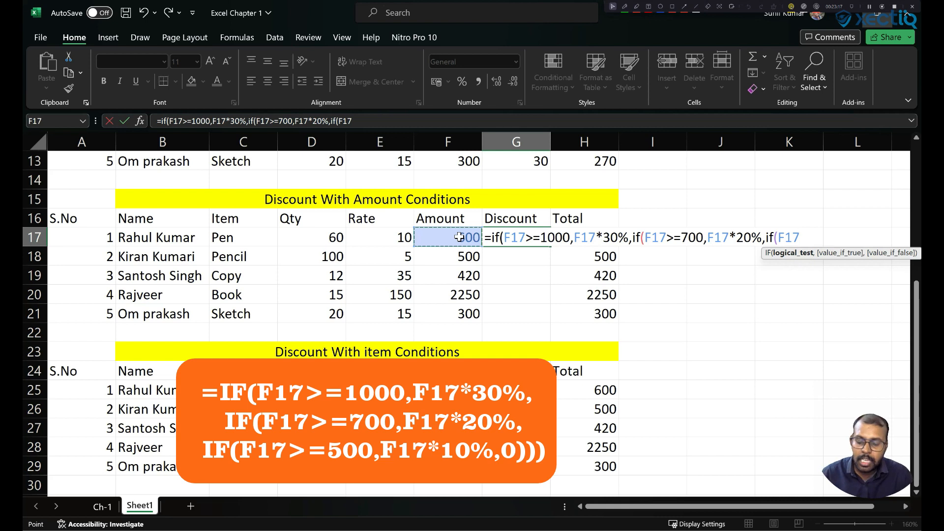
text(>=500)
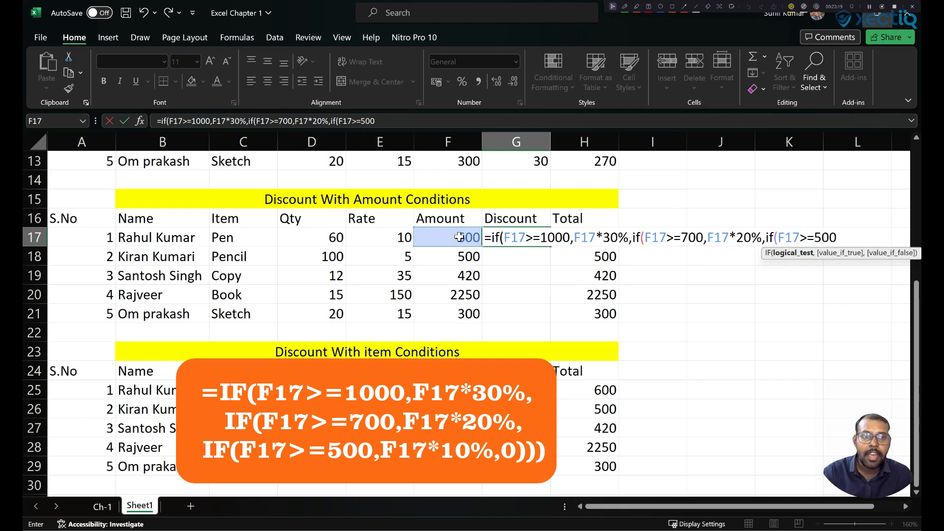
text(,)
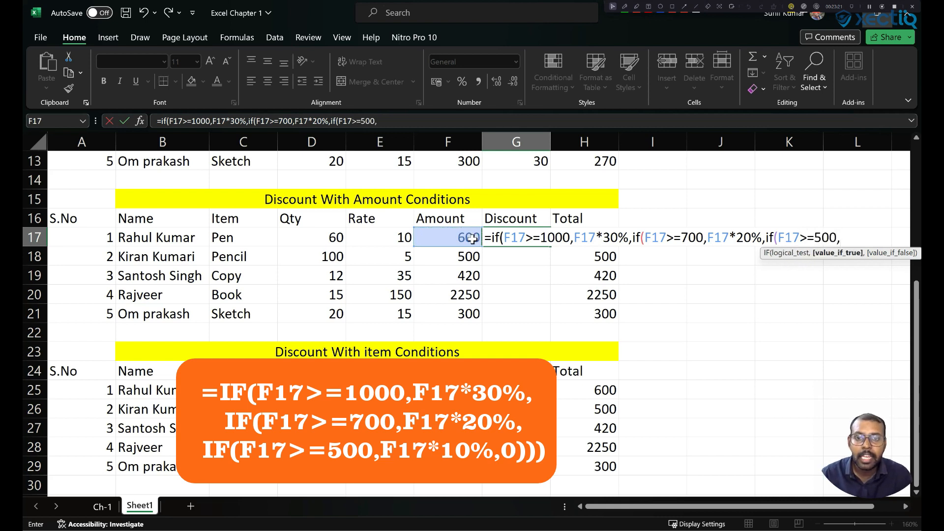
click(469, 239)
text(*10)
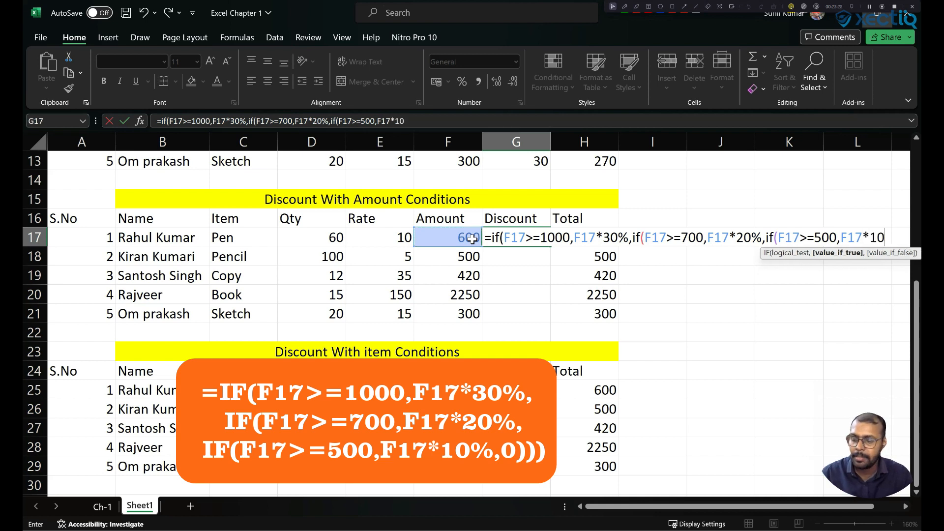
text(%)
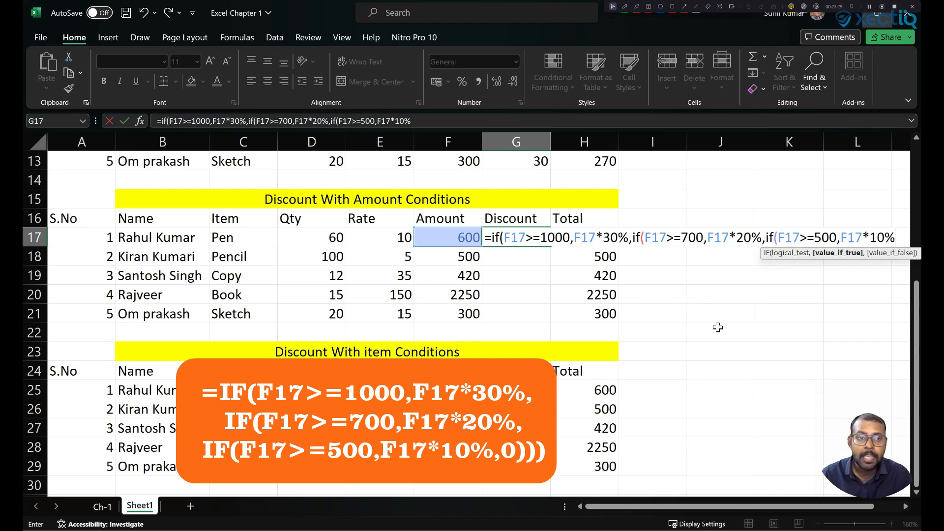
text(,0)
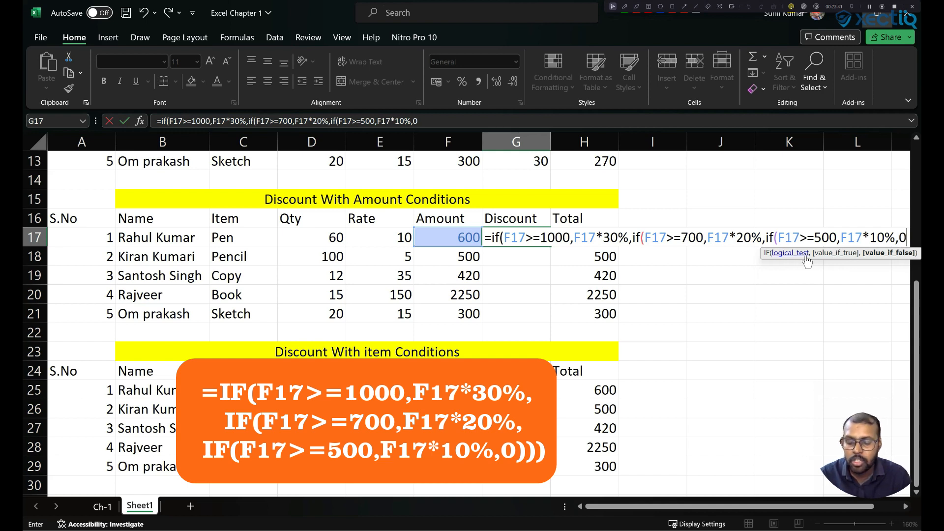
text()))
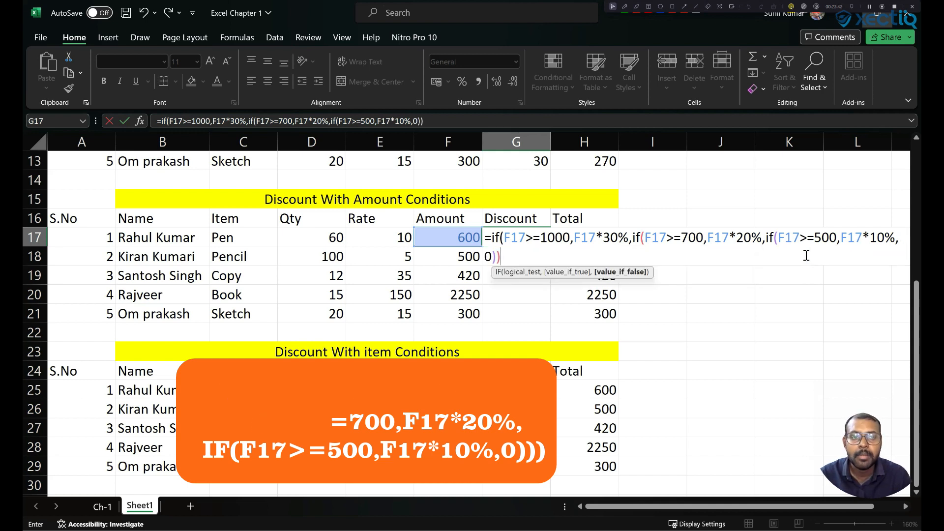
key(Return)
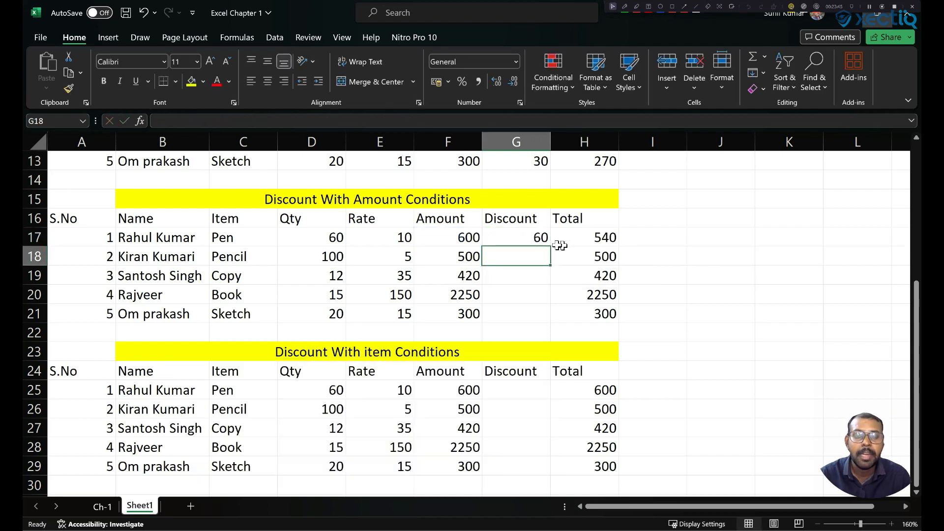
Step: Copy G17's amount-based discount formula down through G21, then reopen the whiteboard
click(518, 239)
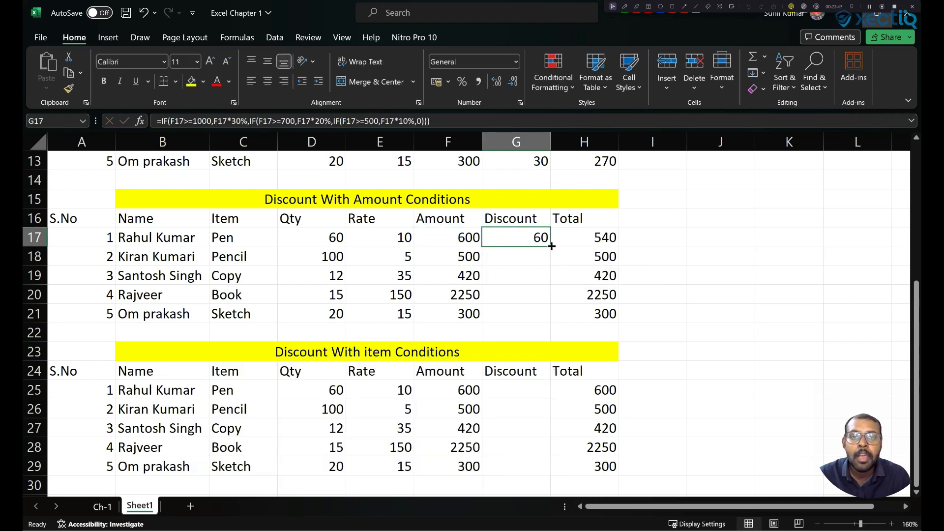
drag(551, 245, 550, 322)
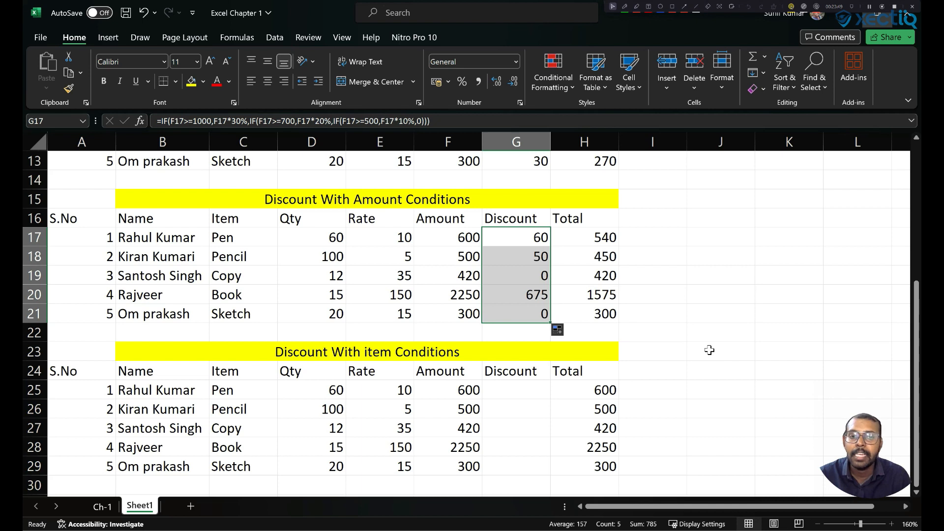
click(709, 350)
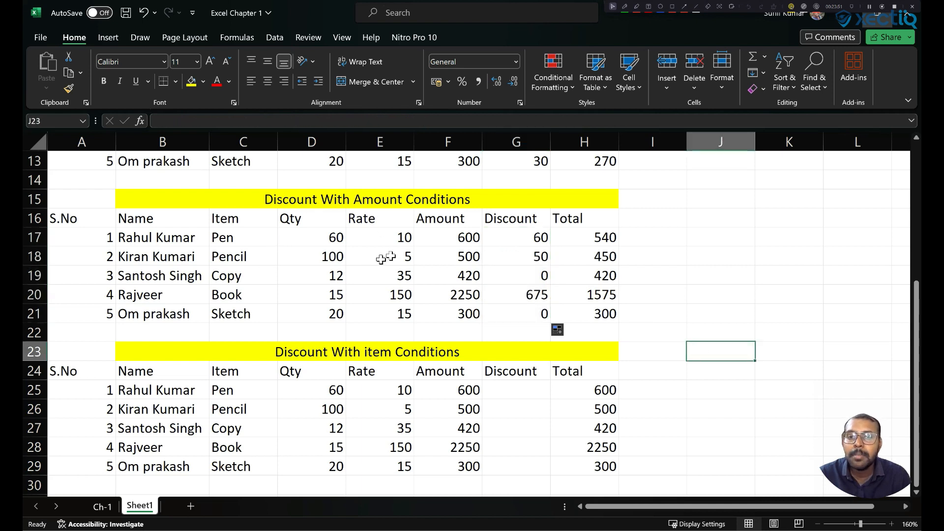
click(475, 240)
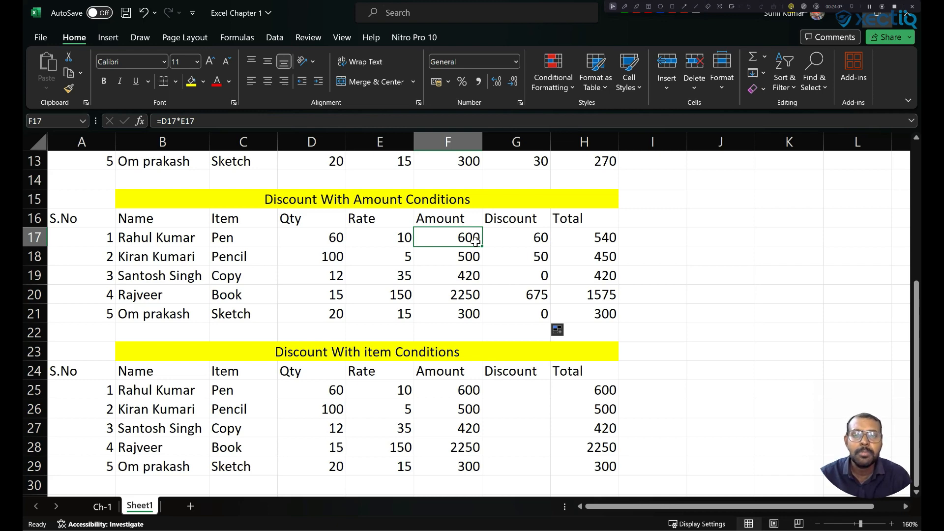
scroll(441, 334, down, 1)
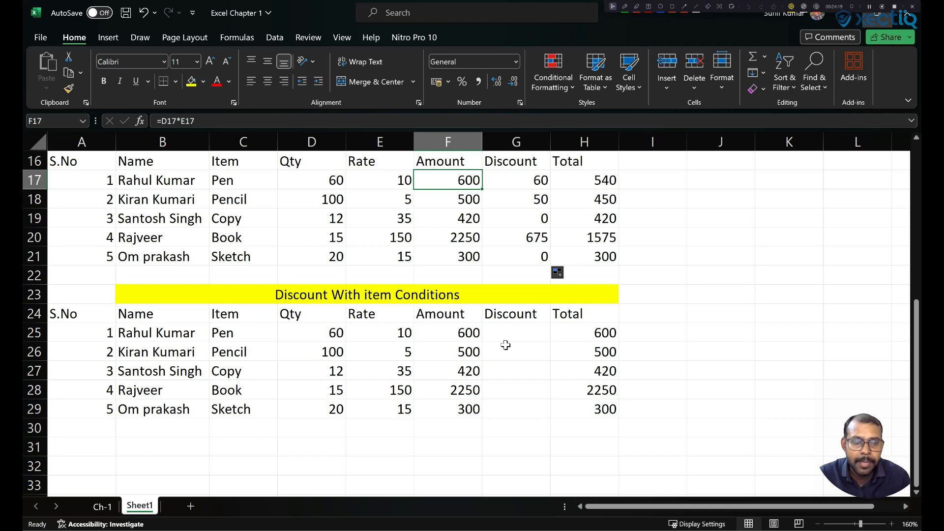
click(731, 6)
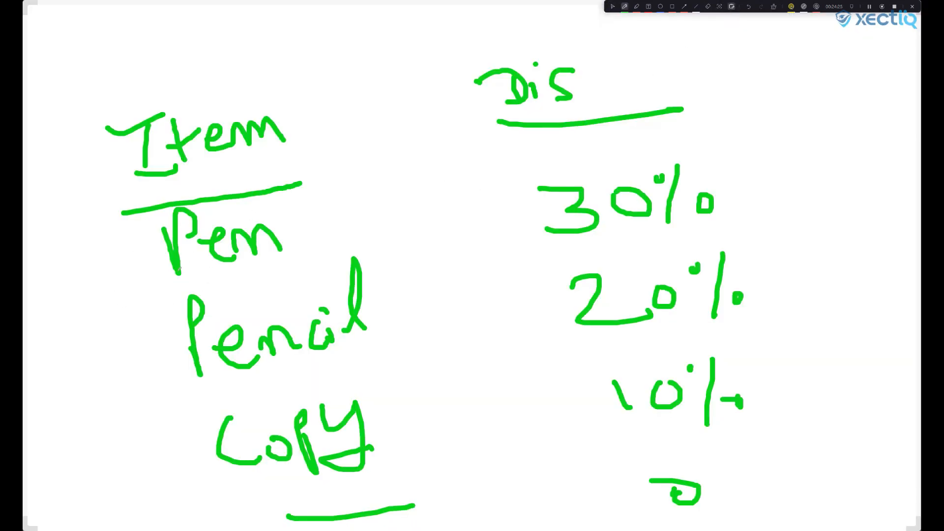
Step: In blue, underline Pen–30%, Pencil–20%, Copy–10% and circle the 0 for other items
click(625, 7)
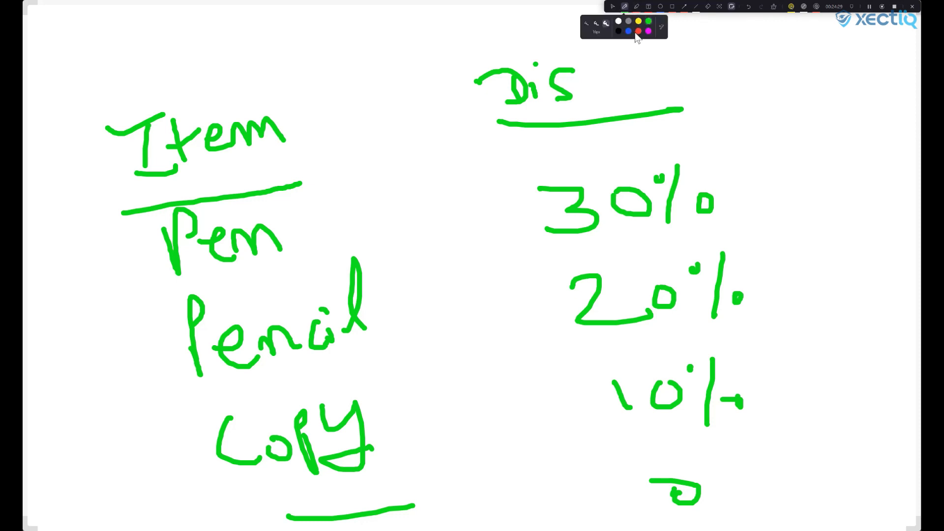
drag(190, 285, 230, 282)
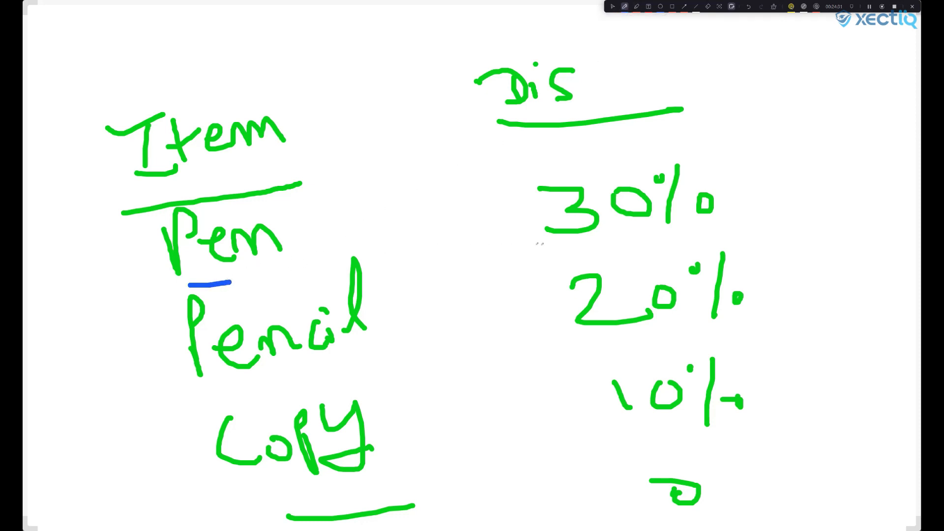
drag(547, 249, 629, 244)
drag(207, 402, 362, 370)
drag(555, 347, 655, 338)
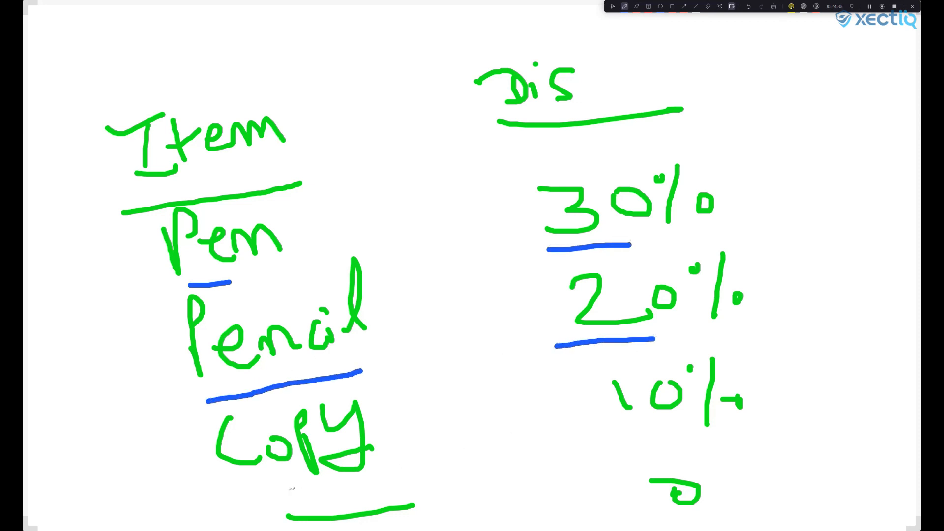
drag(271, 492, 343, 483)
drag(593, 428, 680, 425)
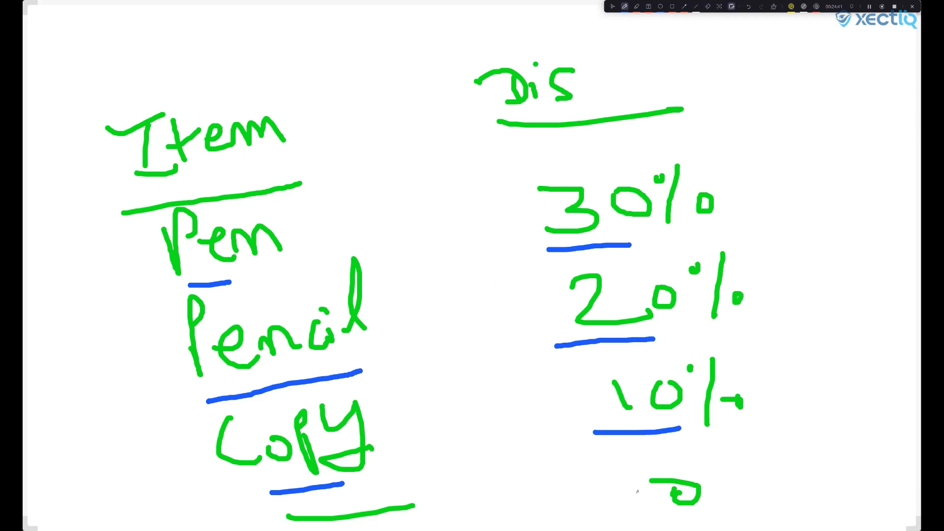
mouse_move(641, 473)
mouse_down()
mouse_move(659, 529)
mouse_move(611, 498)
mouse_up()
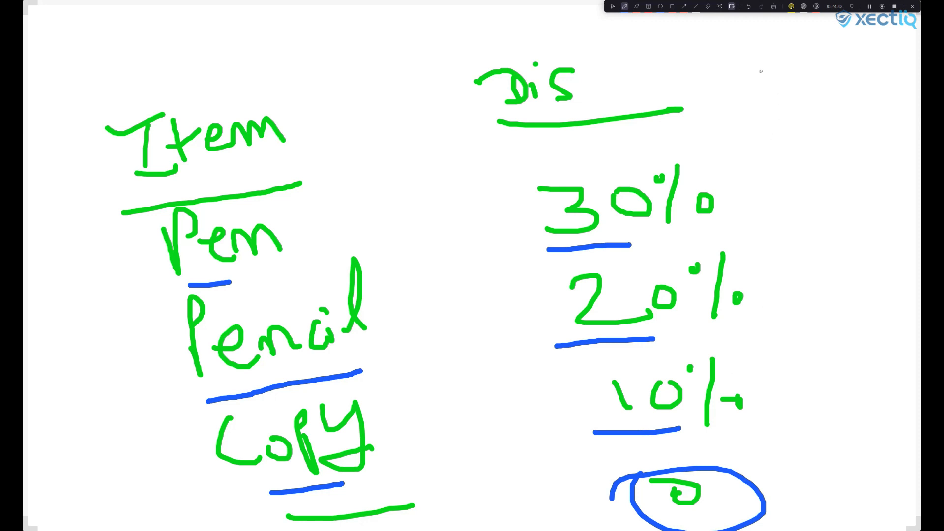
Step: Back in the sheet, start G25 as =if(C25="Pen",F25*30%,if( for the item discount
click(731, 6)
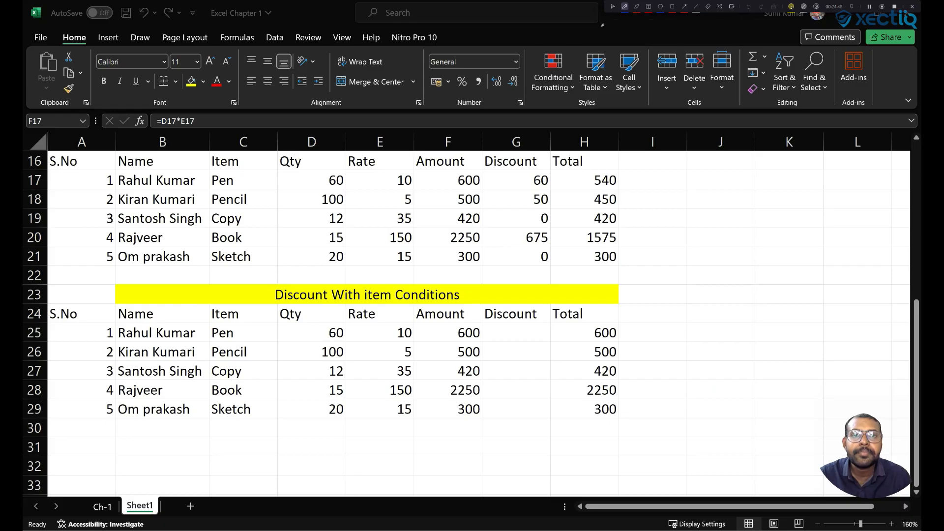
click(613, 6)
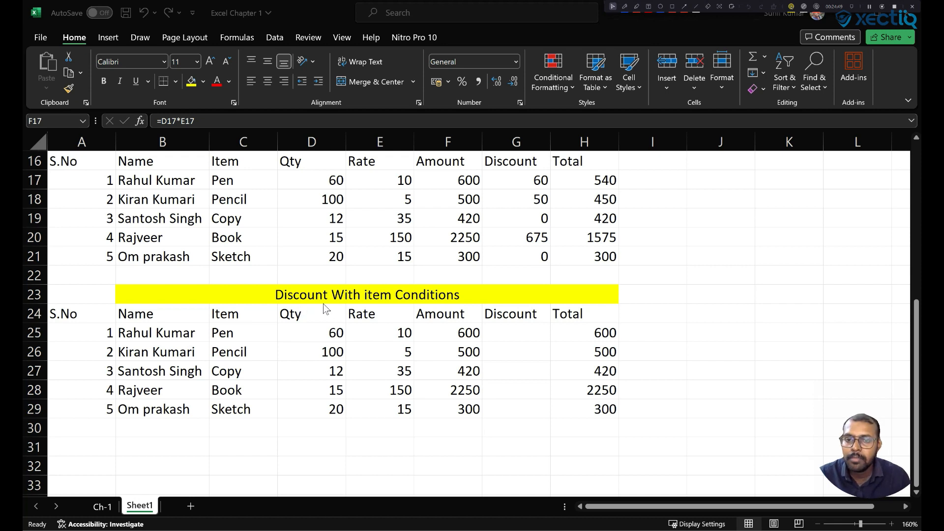
click(510, 330)
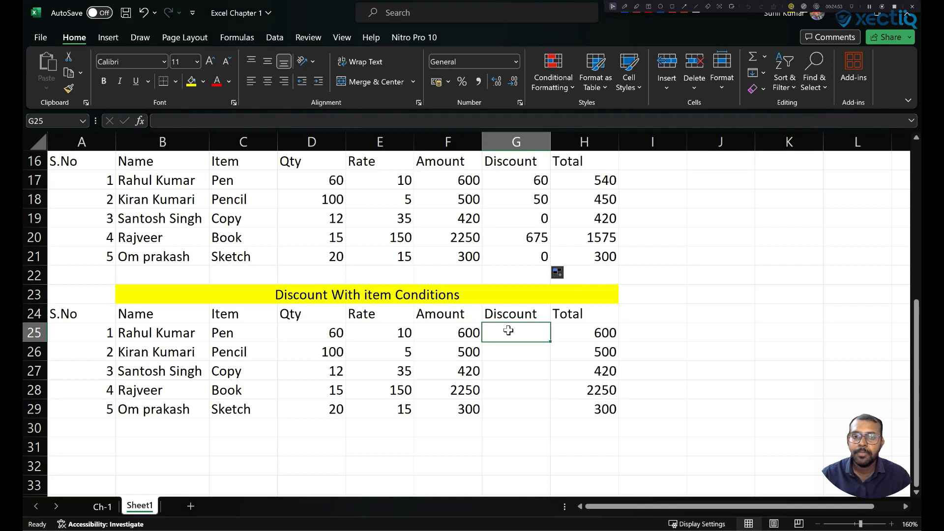
text(=i)
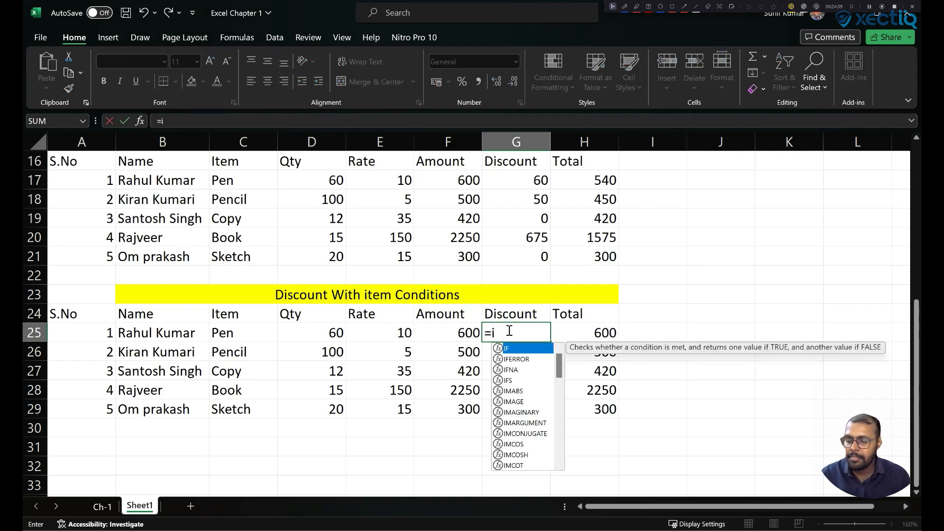
text(f()
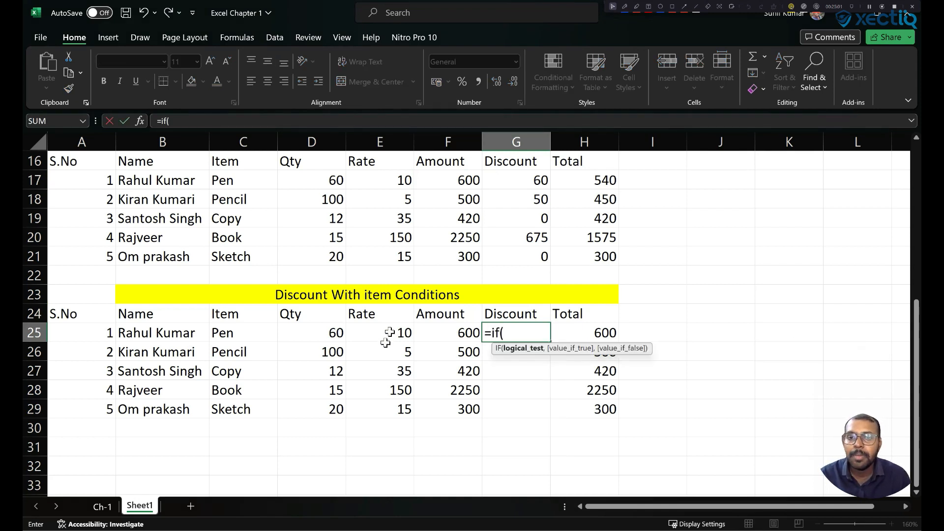
click(229, 335)
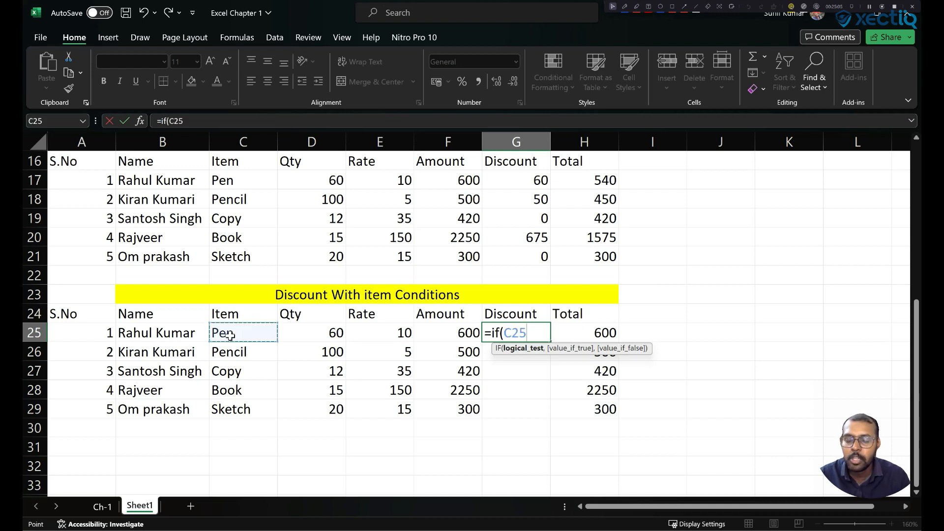
text(=)
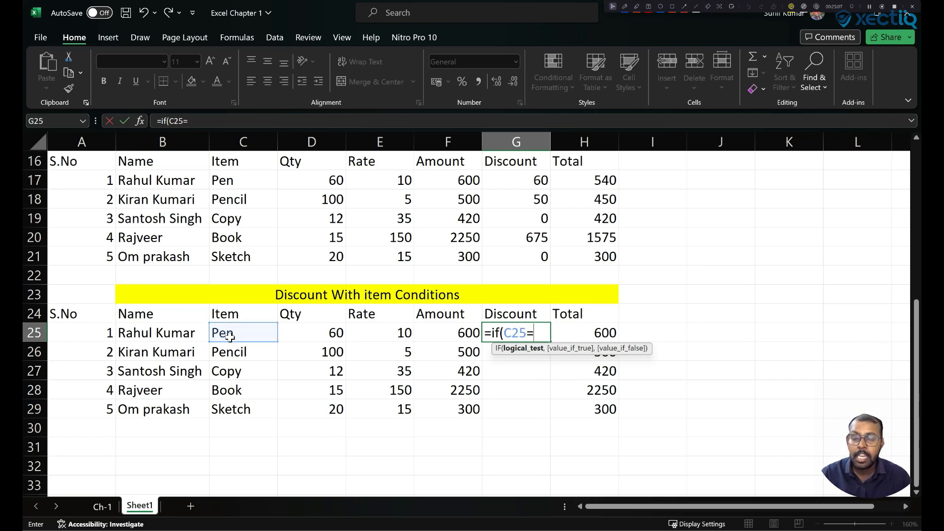
text("Pen")
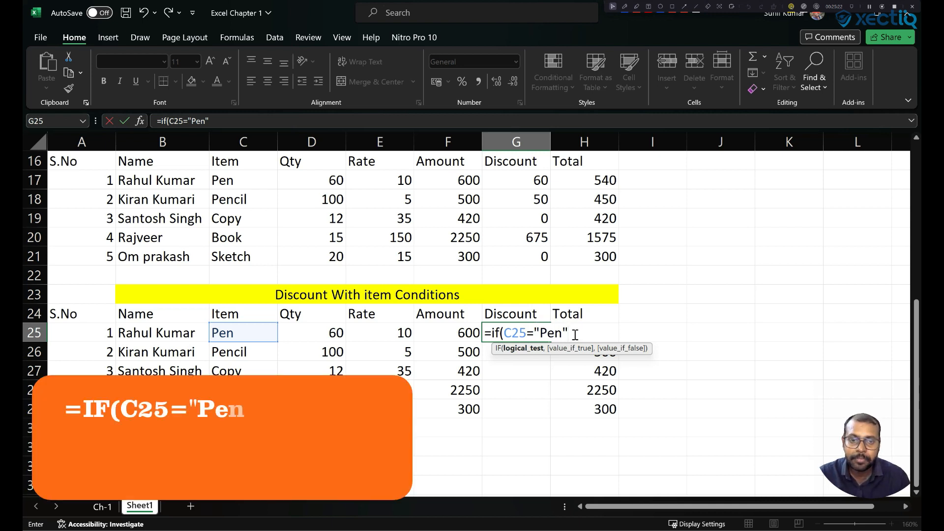
click(575, 334)
text(,)
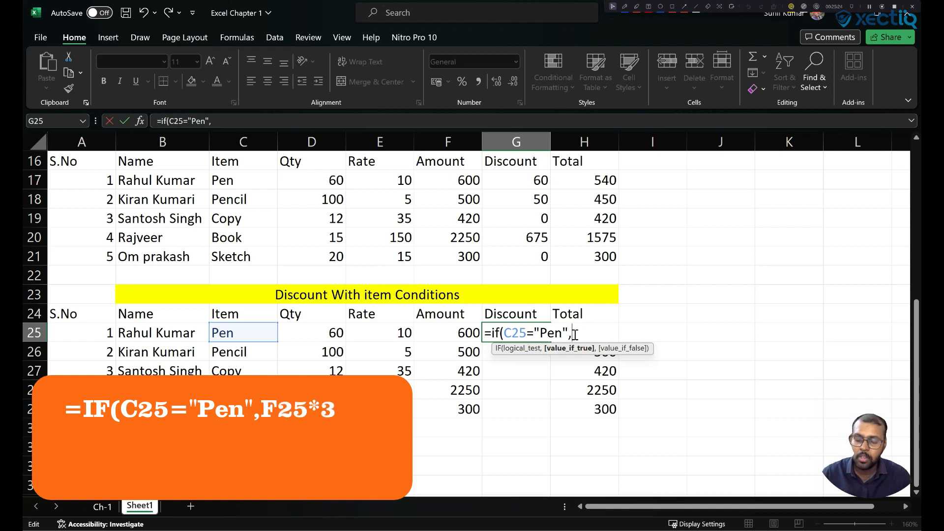
click(445, 332)
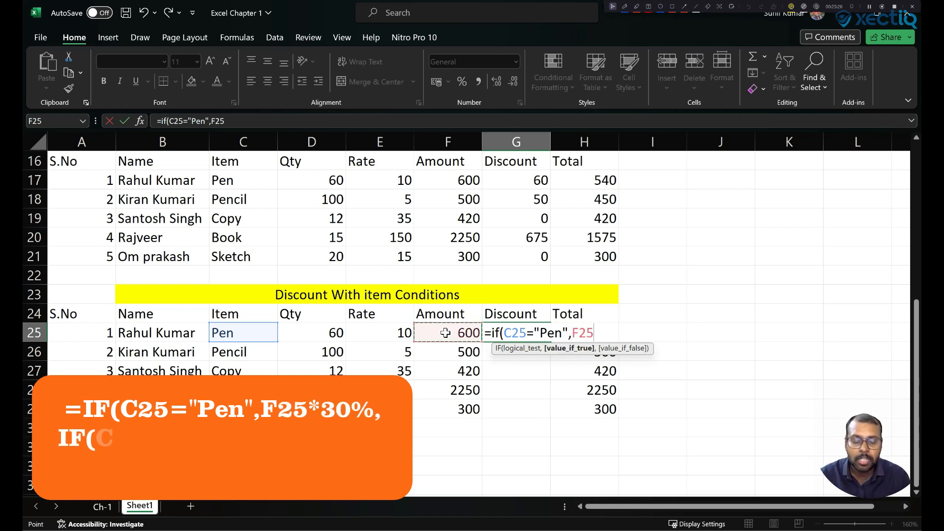
text(*30)
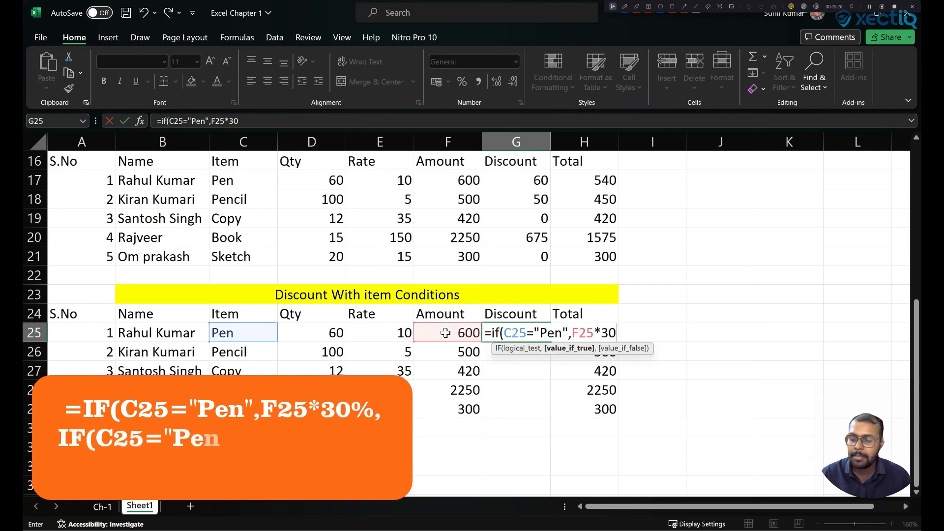
text(%)
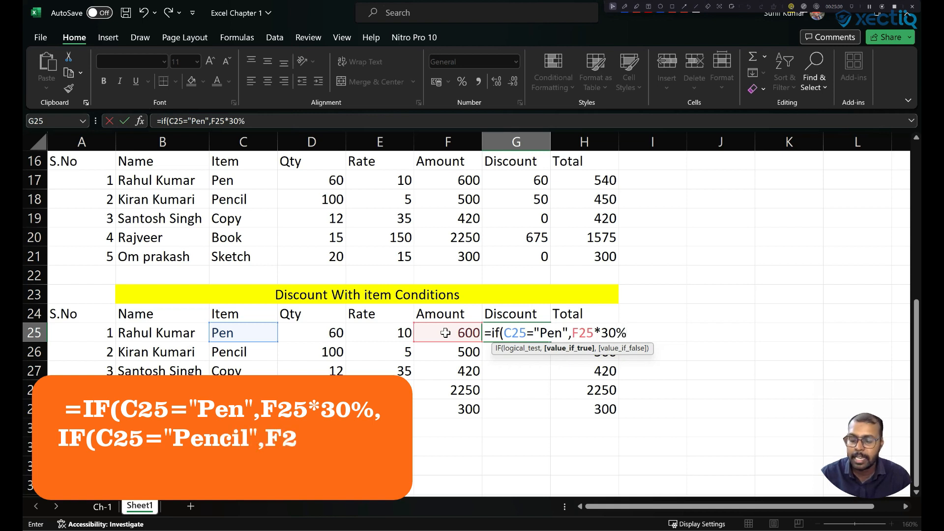
text(,i)
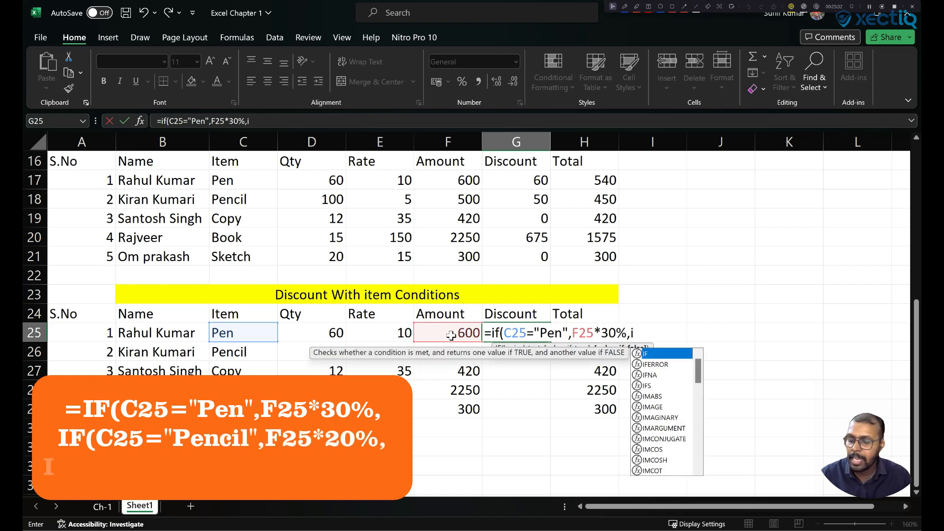
text(f()
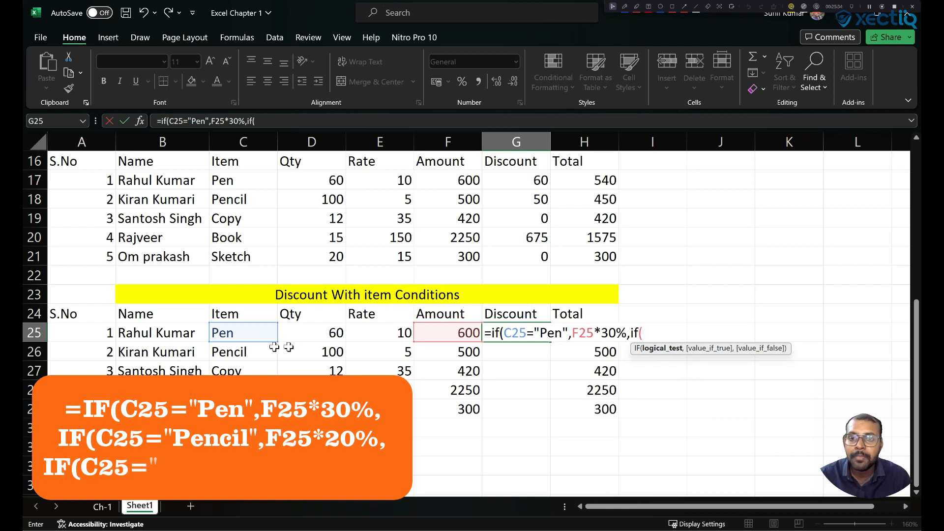
Step: Add the Pencil condition to G25: C25="Pencil" gives F25*20%, then open another IF
click(237, 334)
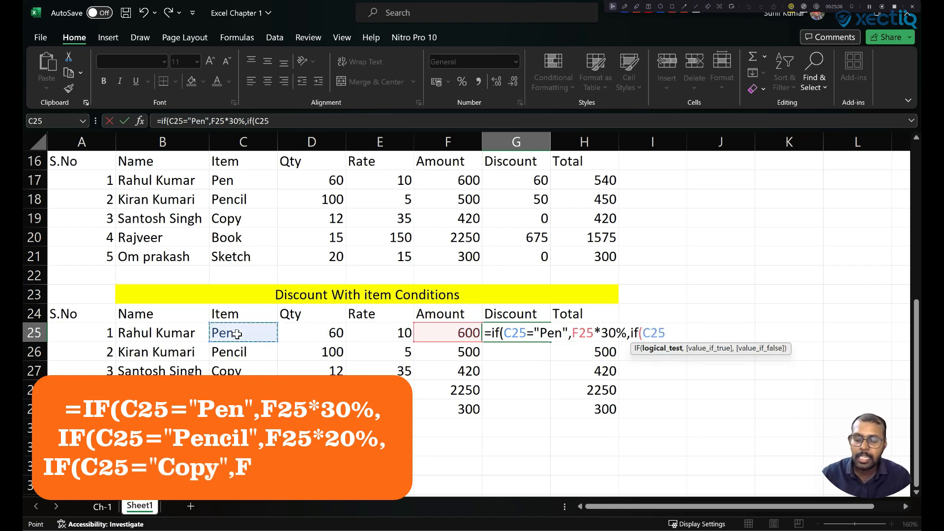
text(=")
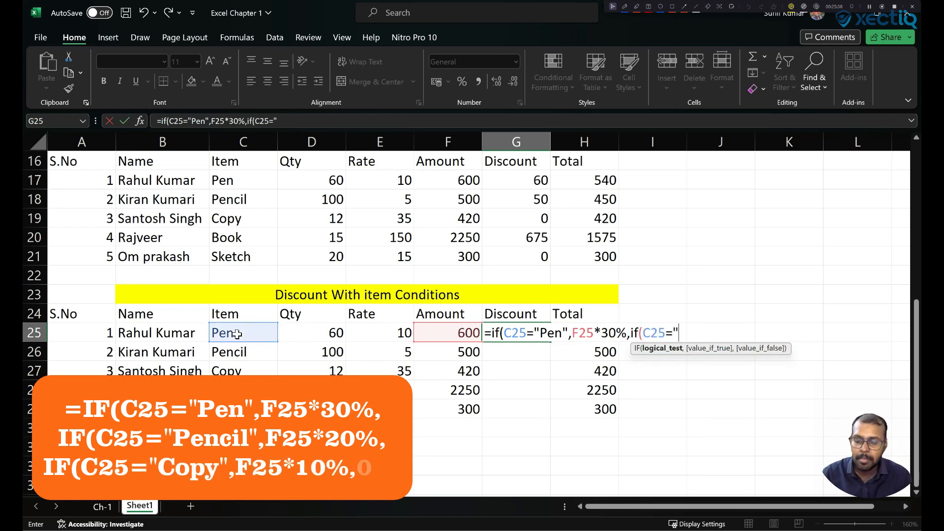
text(Pencil")
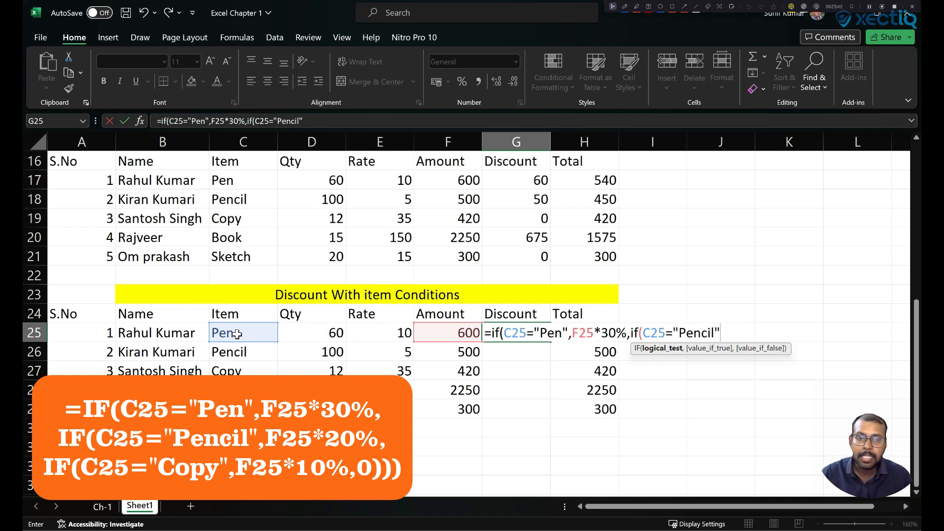
text(,)
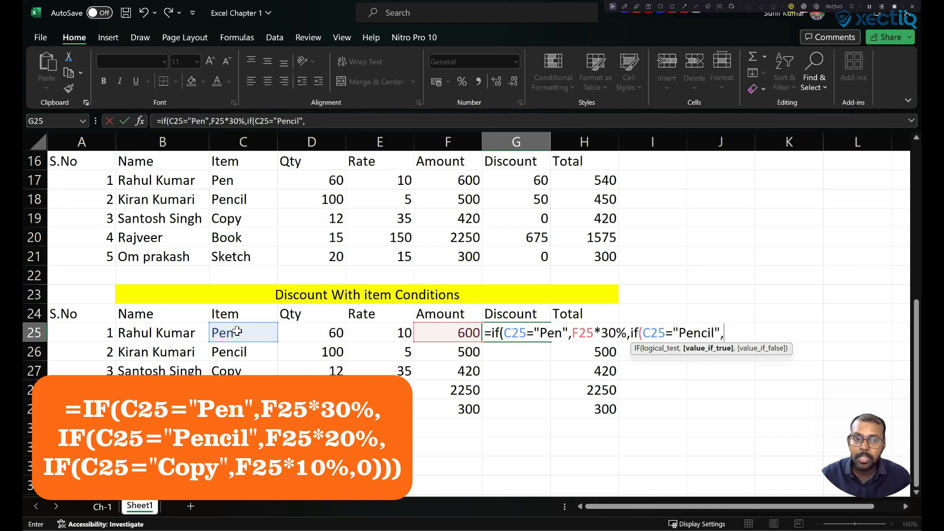
click(452, 335)
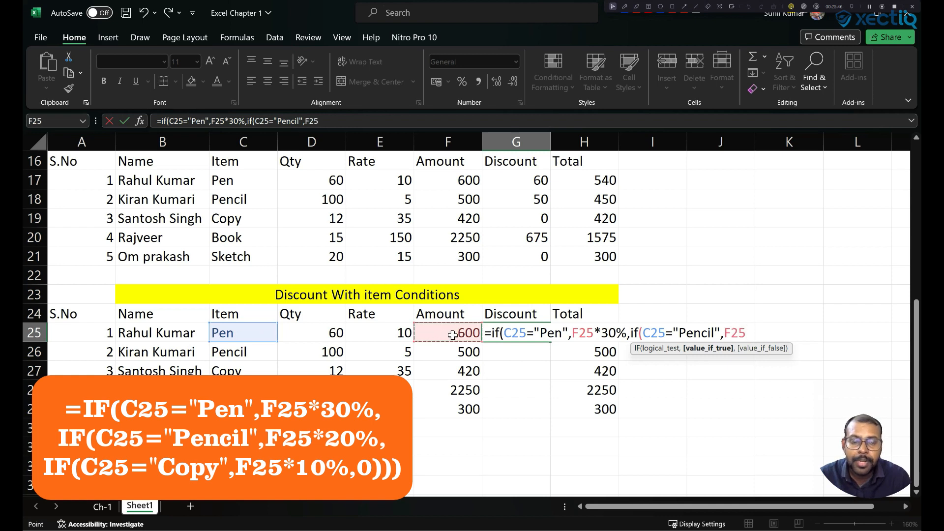
text(*1)
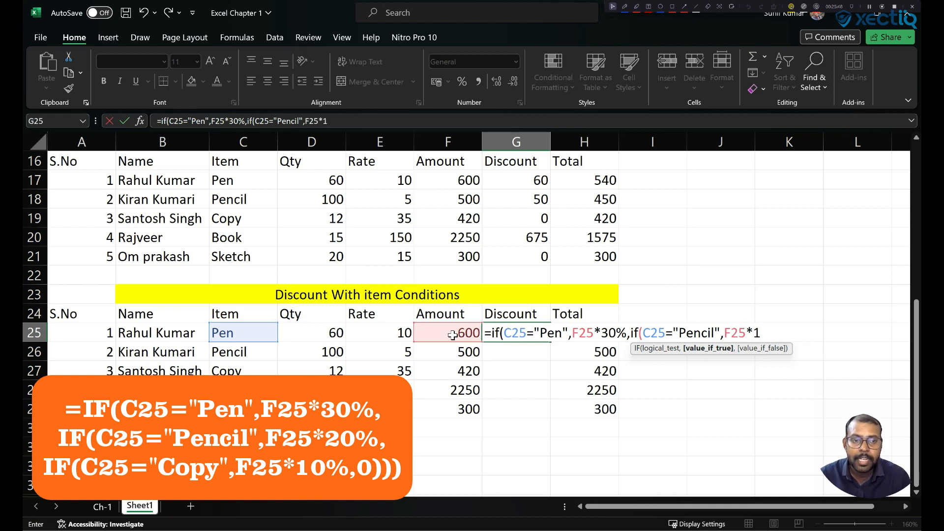
key(BackSpace)
text(2)
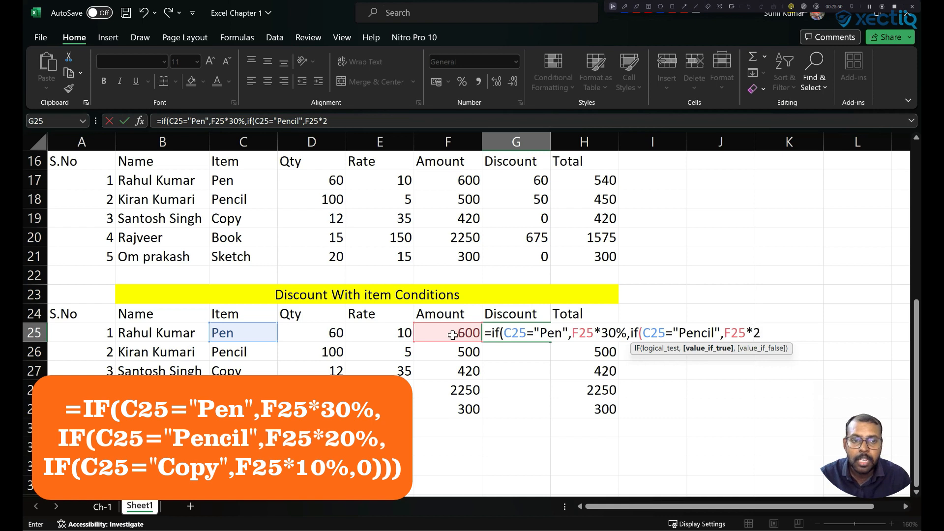
text(0%,)
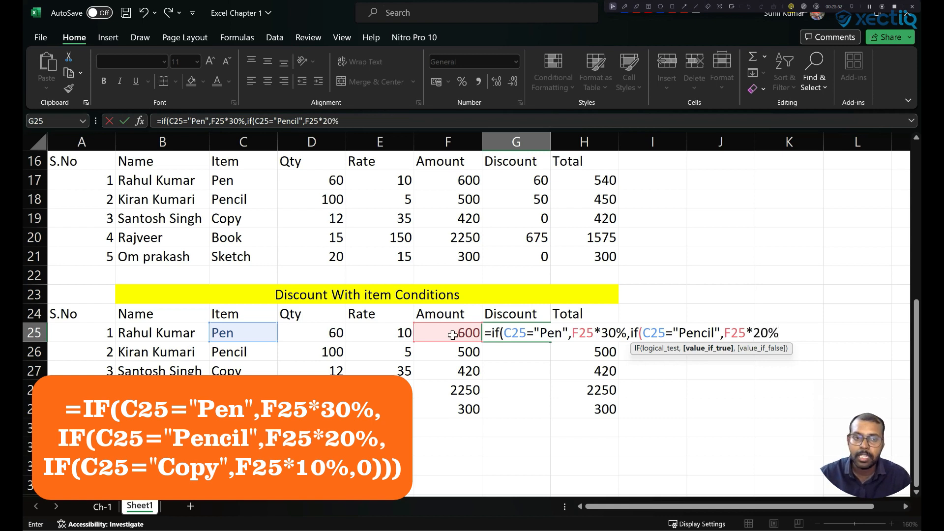
text(if)
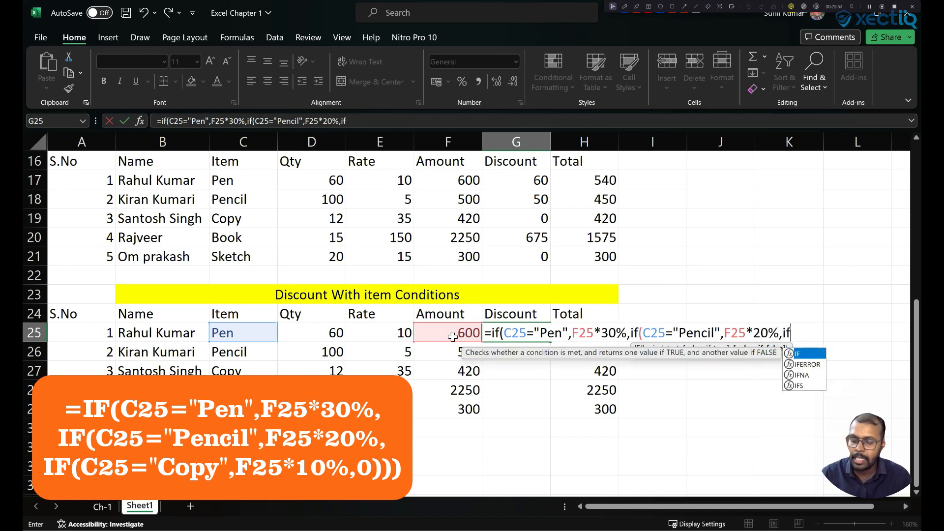
text(()
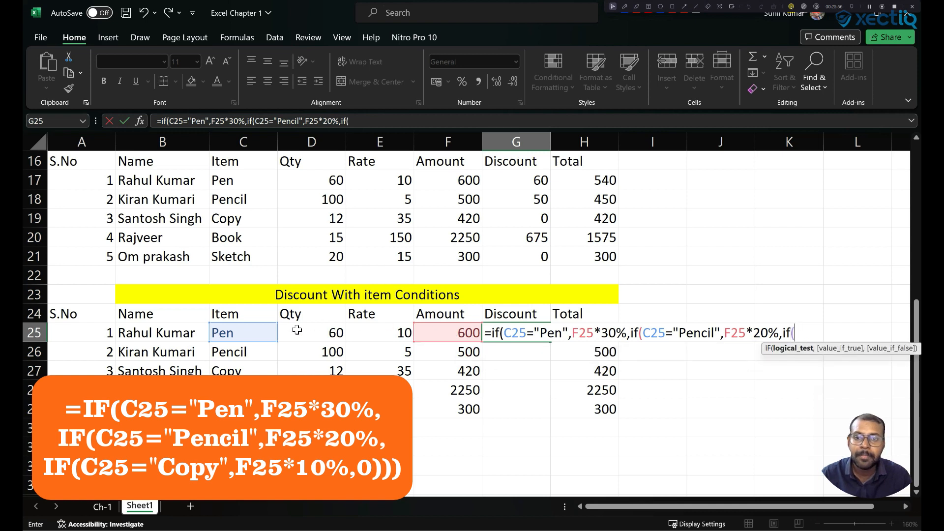
Step: Finish G25 with C25="Copy" giving F25*10%, else 0, and commit it
click(249, 333)
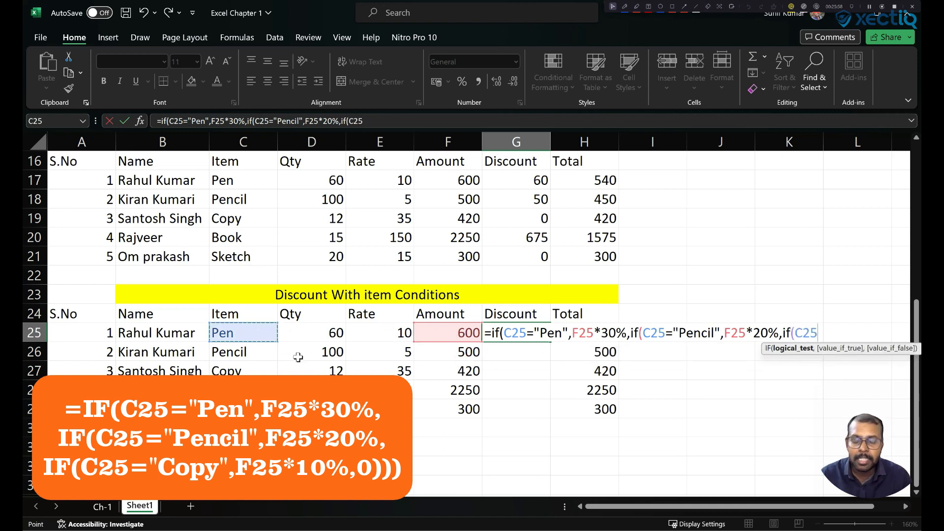
text(=)
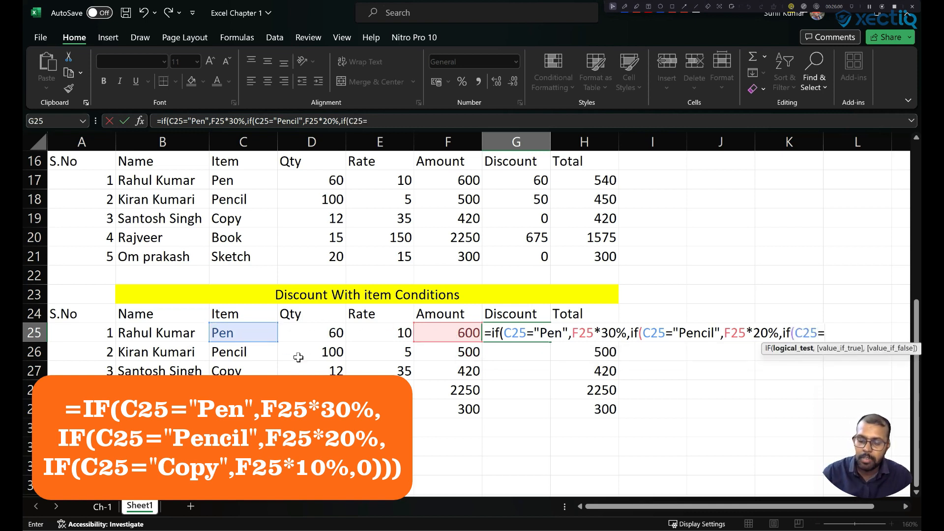
text(")
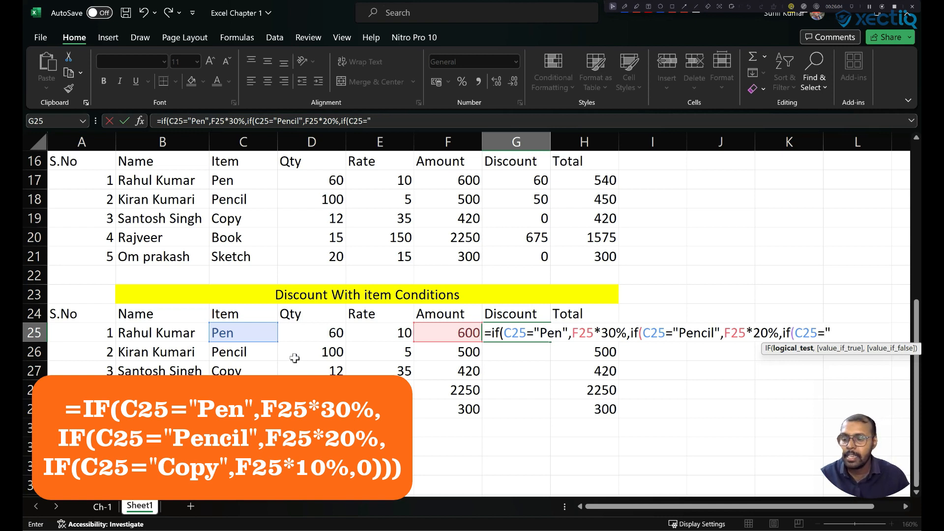
text(Copy)
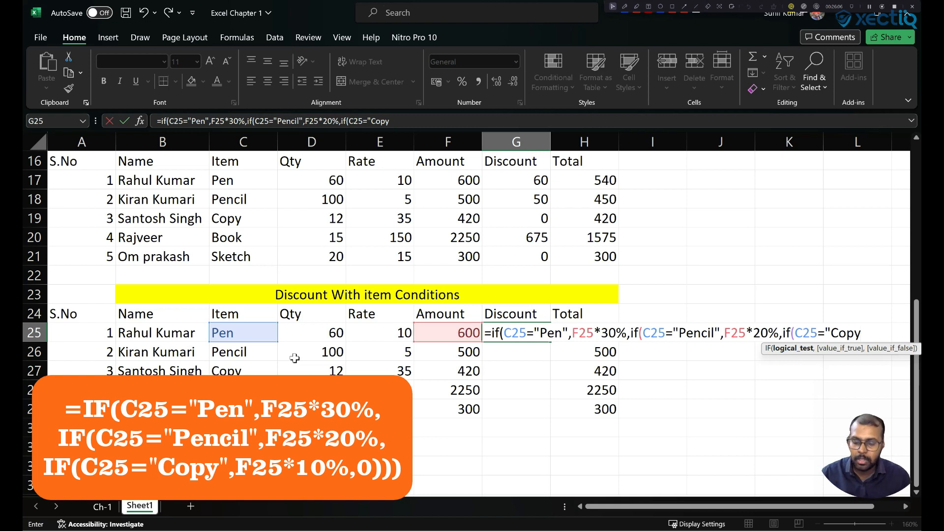
text(",)
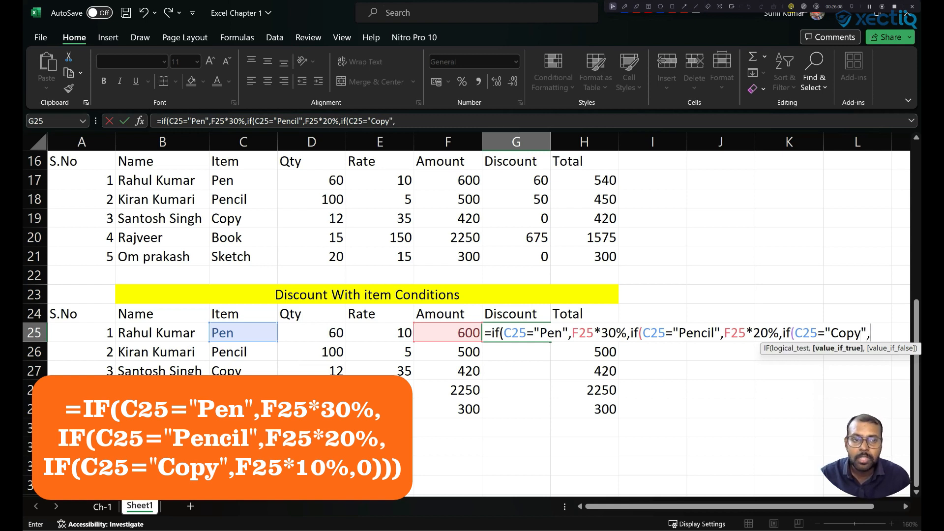
click(443, 333)
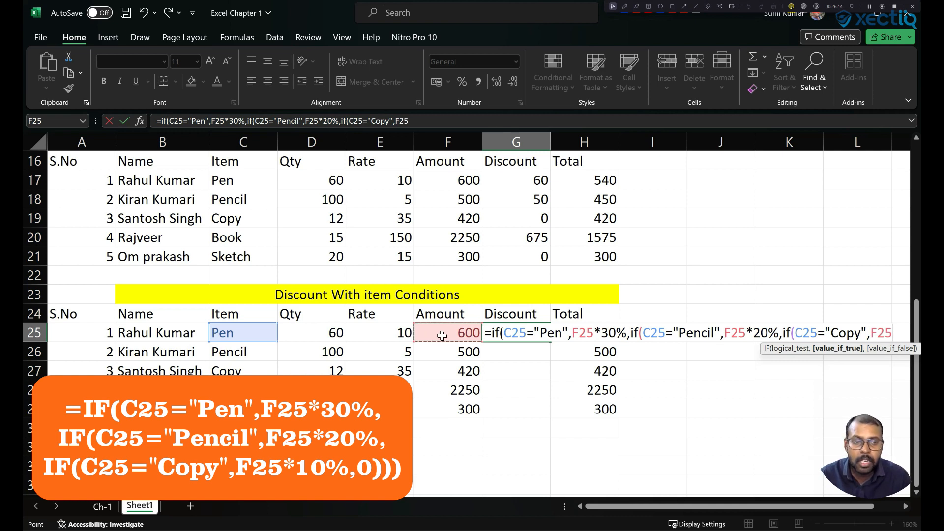
text(*10)
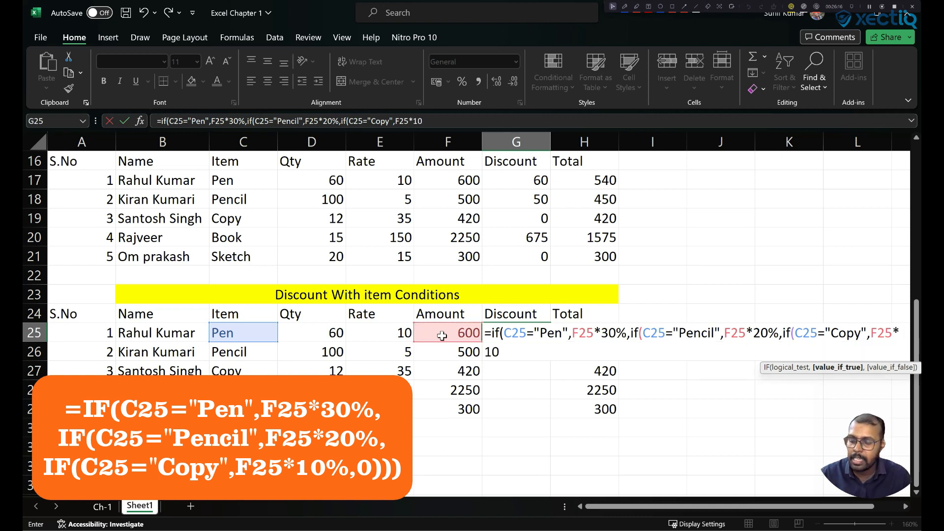
text(%)
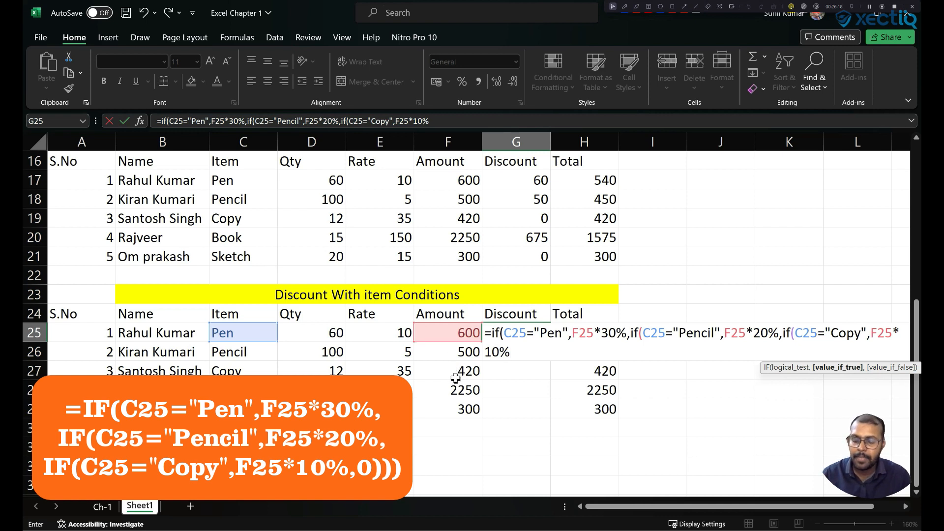
text(,)
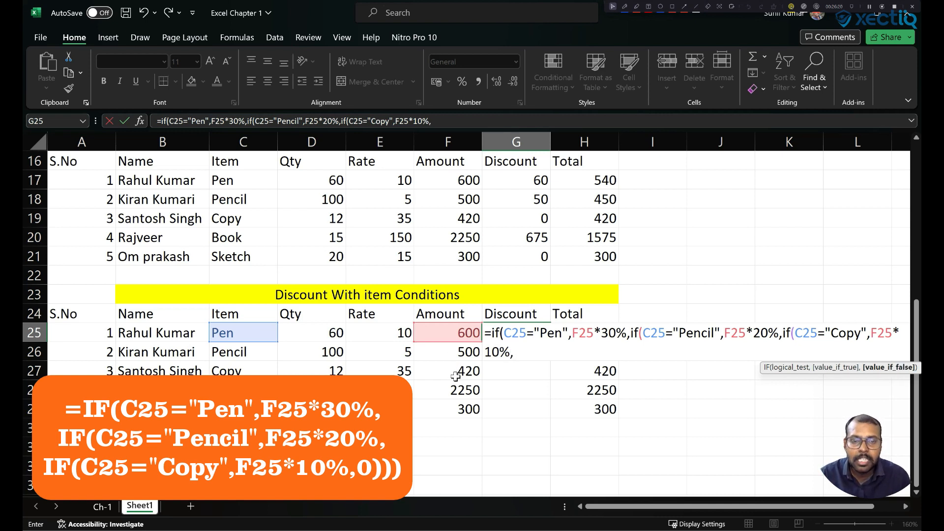
text(0)
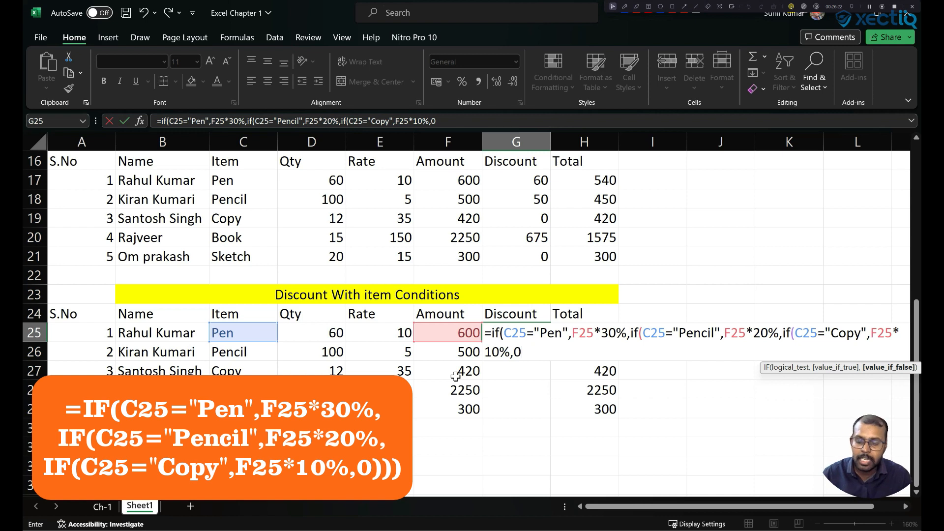
text())))
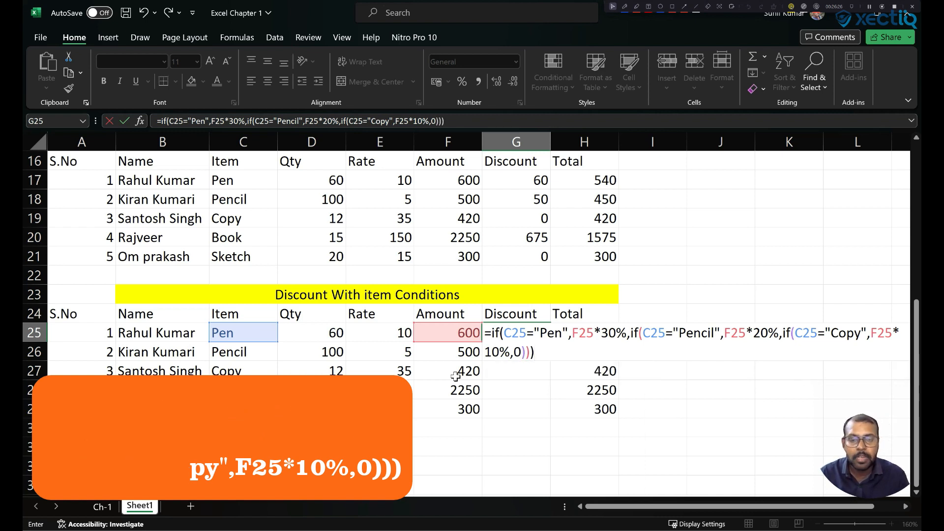
key(Return)
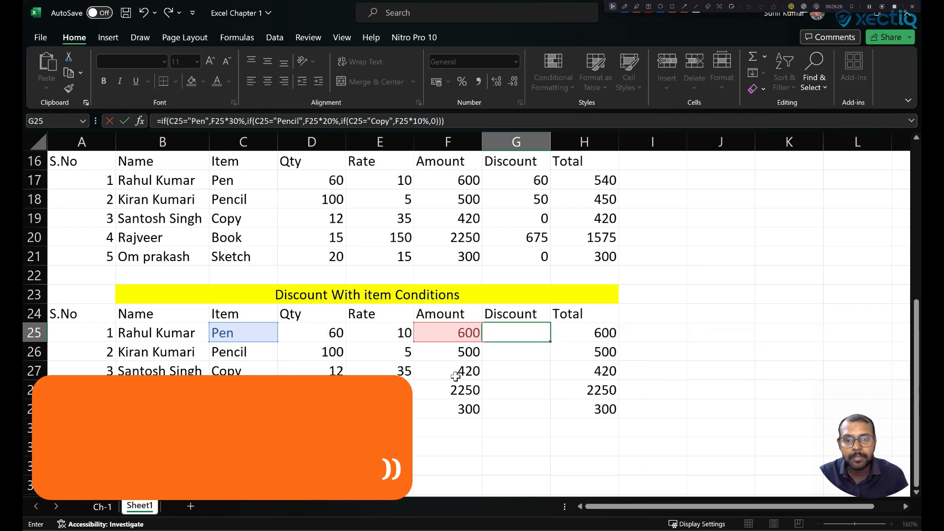
Step: Fill G25's item formula down to G29, giving discounts 180, 100, 42, 0 and 0
click(525, 333)
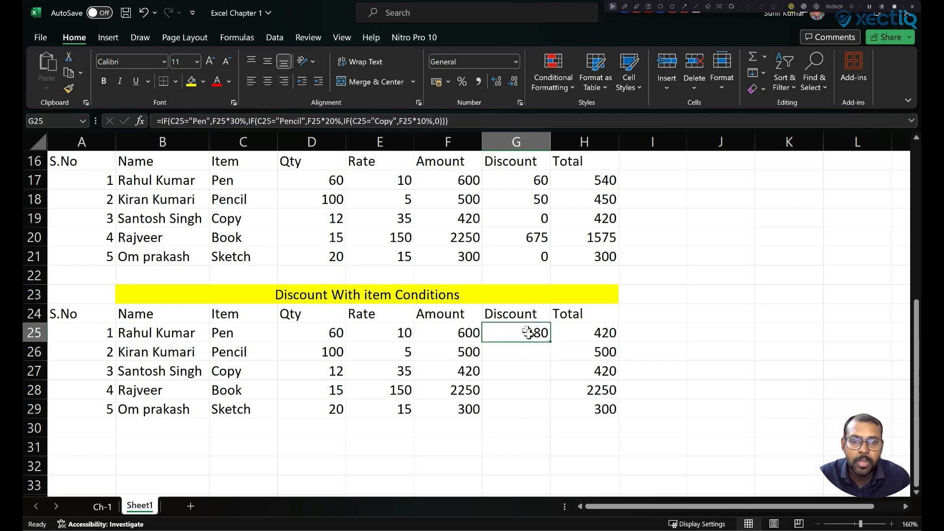
double_click(549, 342)
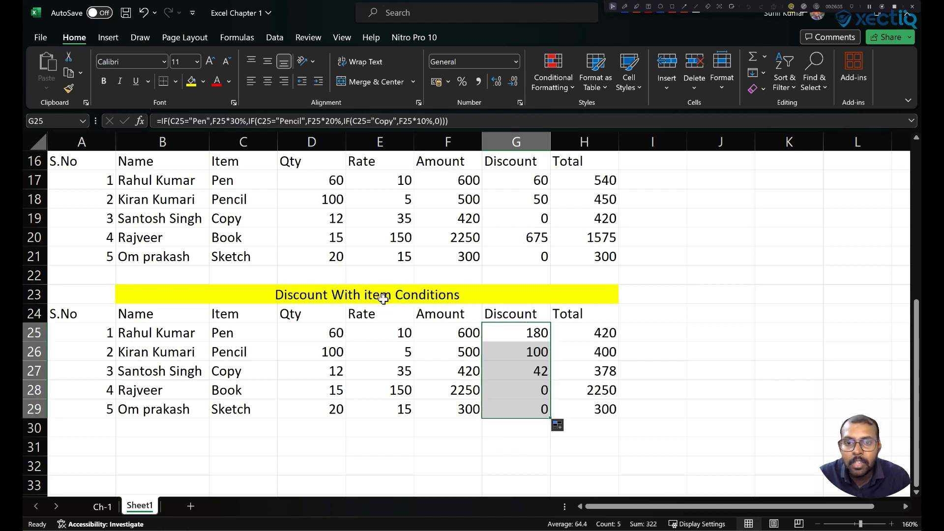
scroll(459, 318, up, 5)
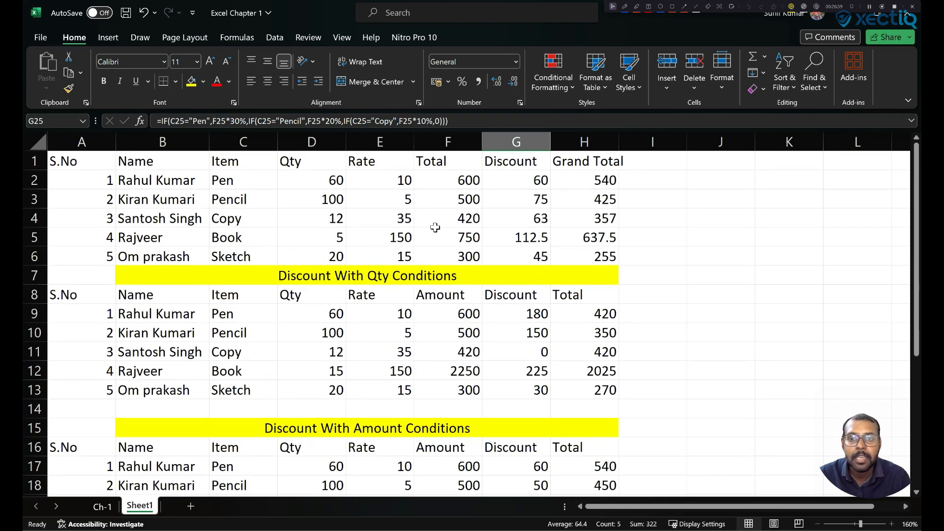
scroll(362, 332, down, 2)
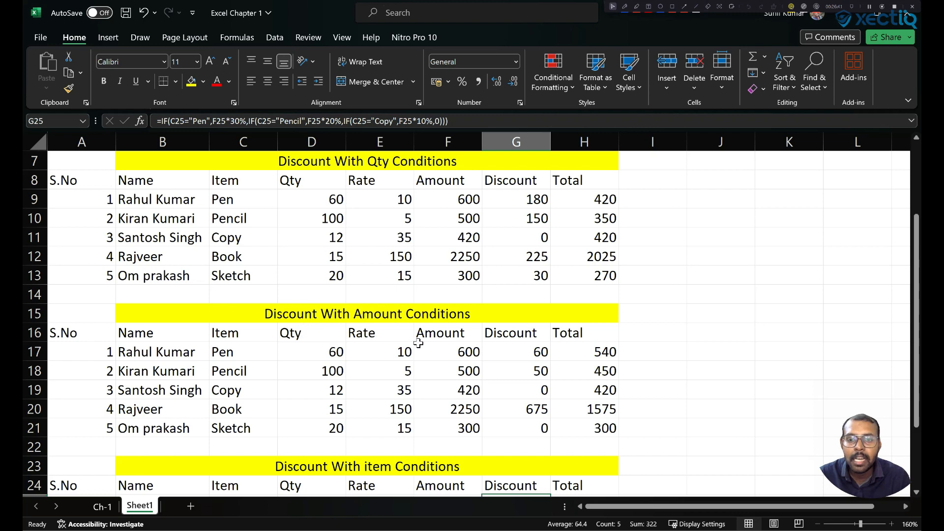
scroll(417, 341, down, 2)
click(661, 384)
scroll(678, 384, down, 1)
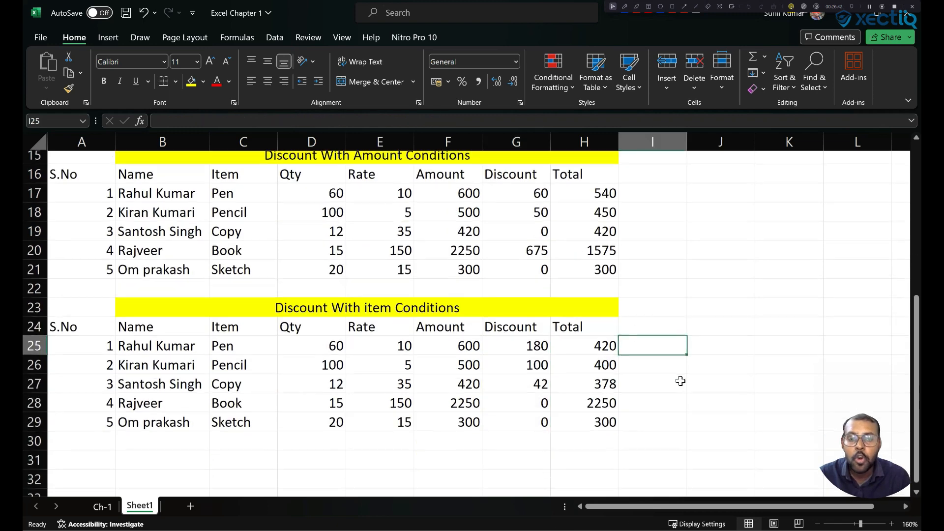
click(672, 391)
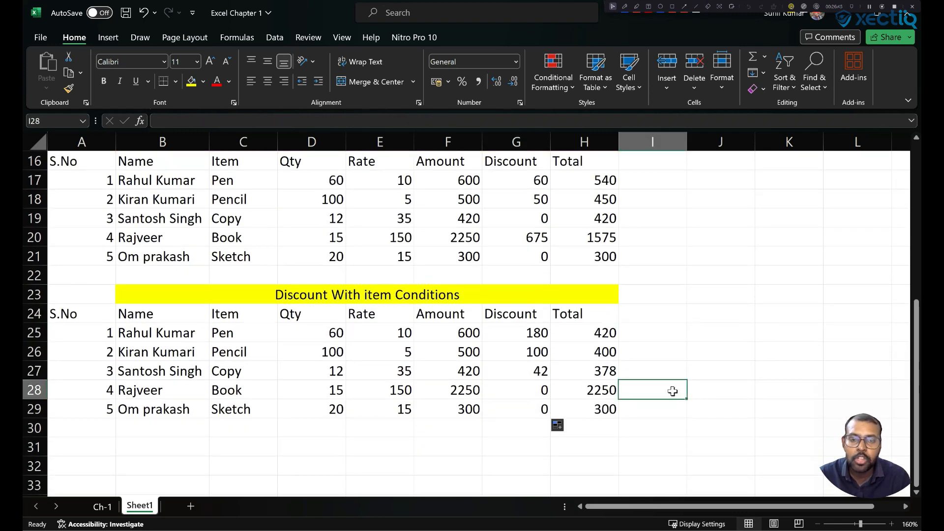